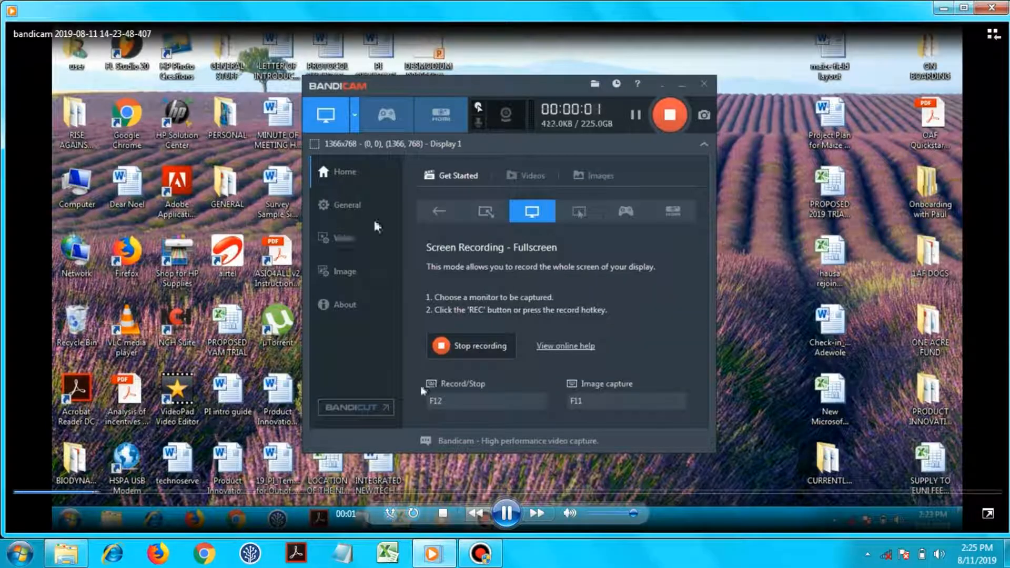
Close the current video and play the 14-23-19-790 and 13-27-28-930 recordings from the Bandicam folder.
click(992, 7)
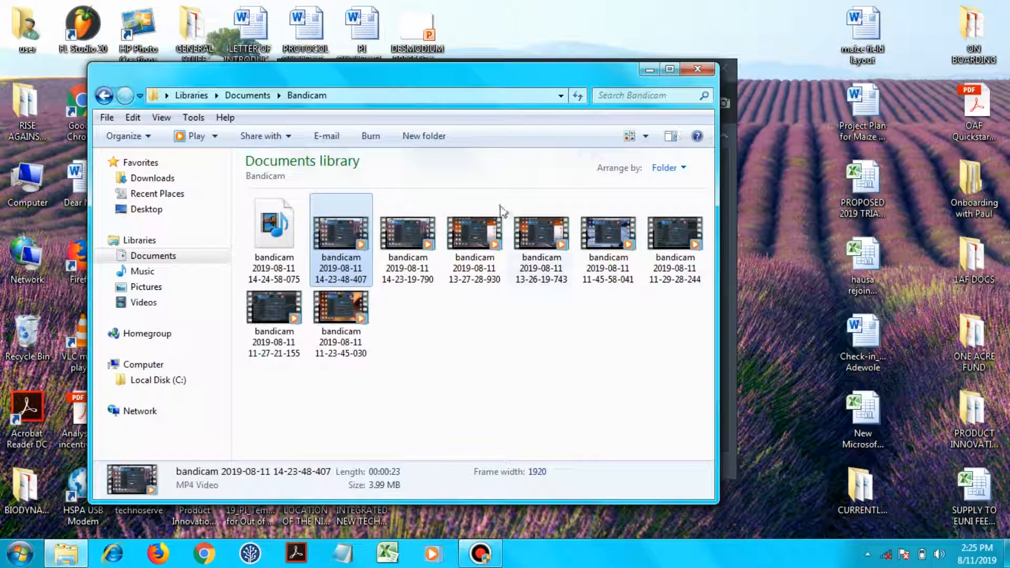
click(424, 220)
double_click(423, 220)
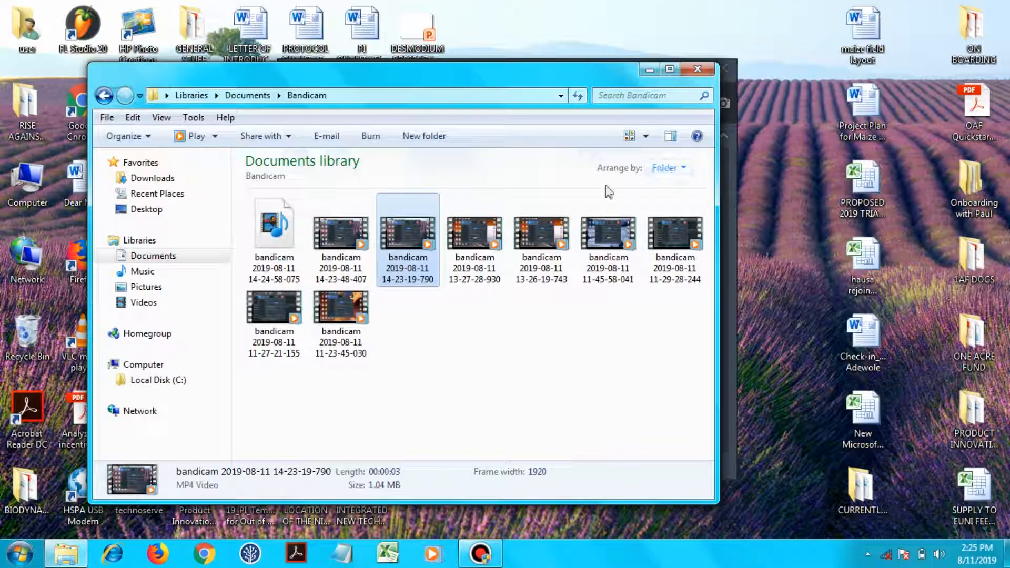
double_click(450, 236)
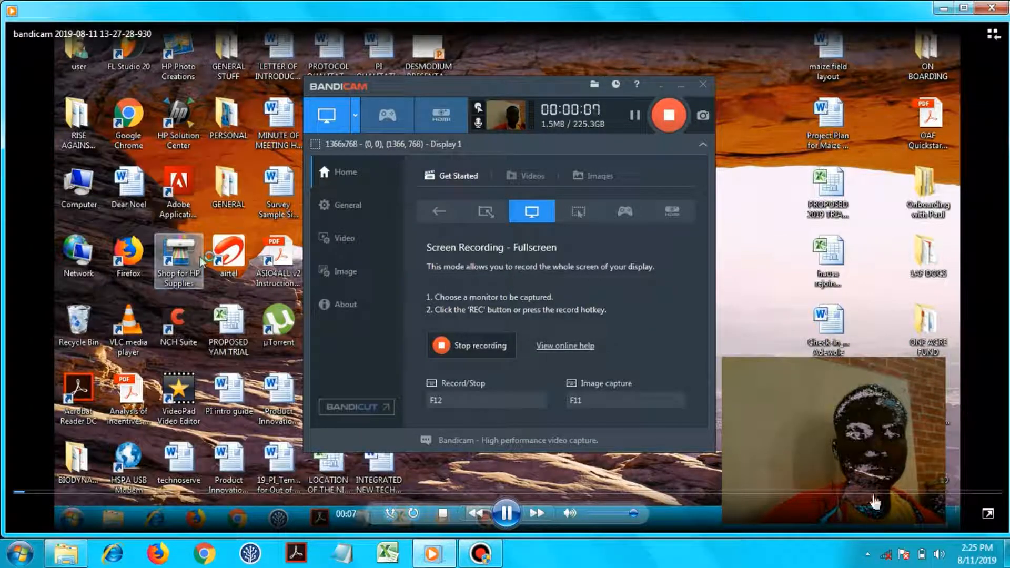
click(983, 516)
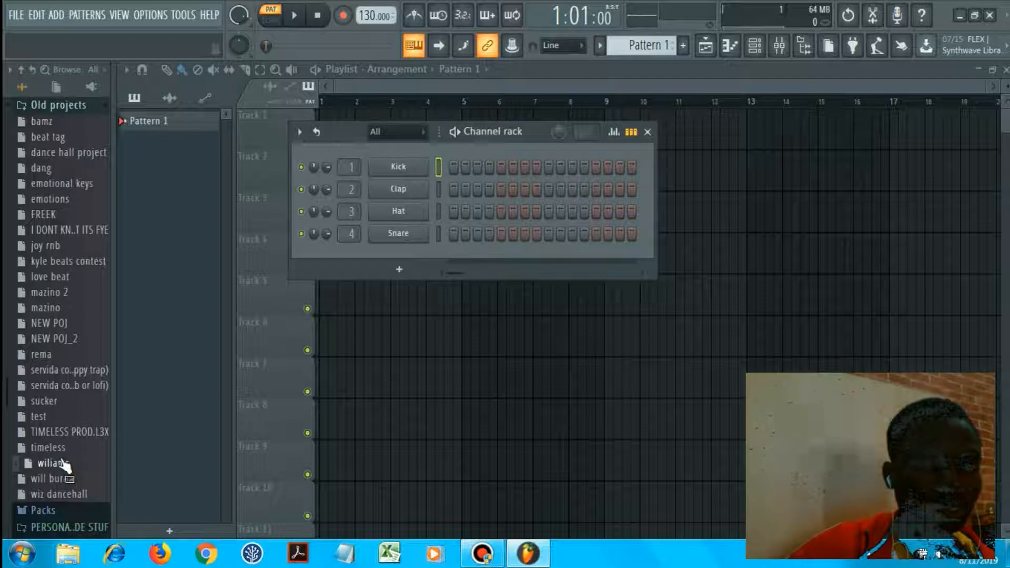
Open the wiliams project from Old projects in FL Studio and close its Nexus plugin and channel rack windows.
drag(64, 466, 93, 51)
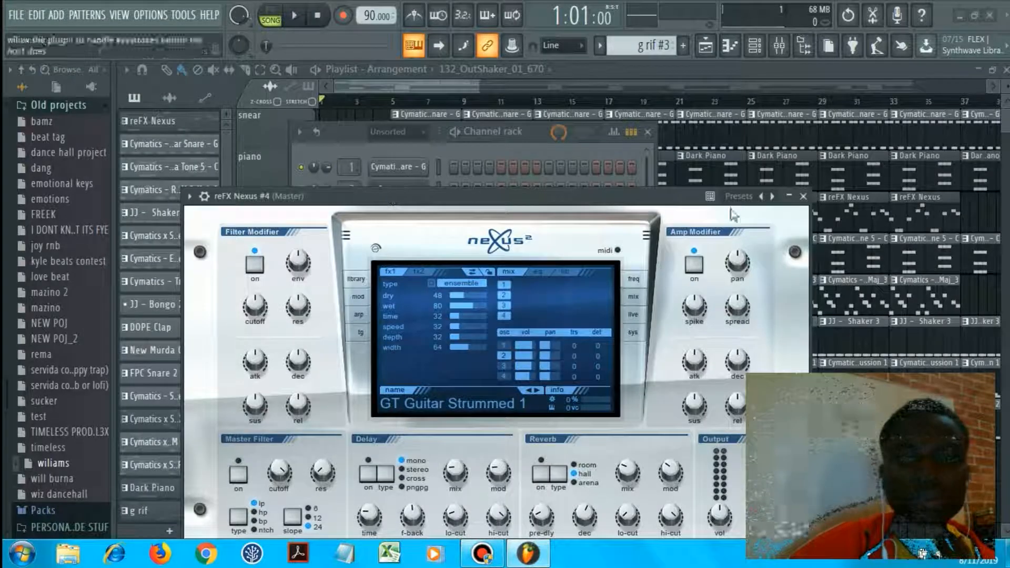
click(803, 196)
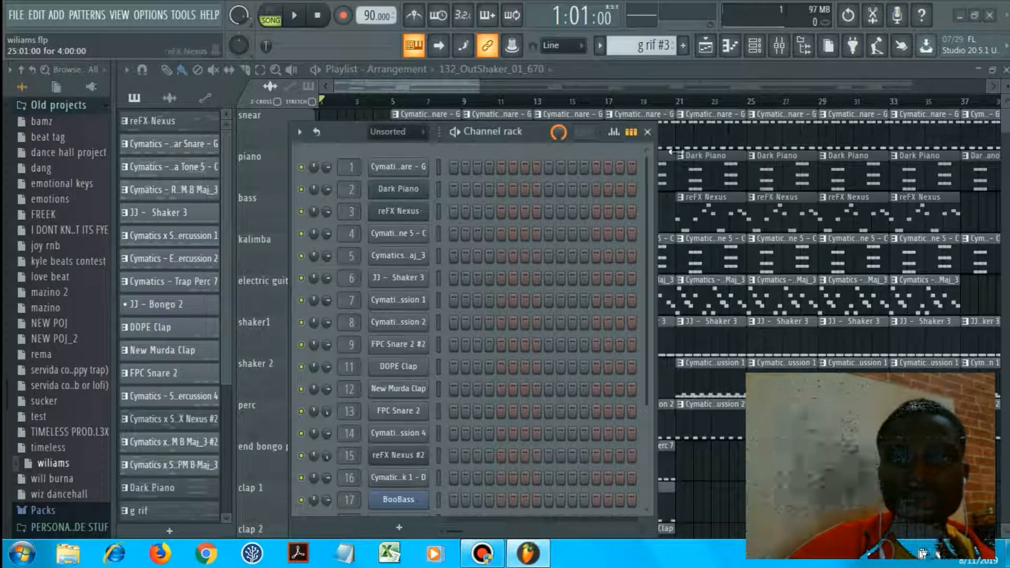
click(647, 131)
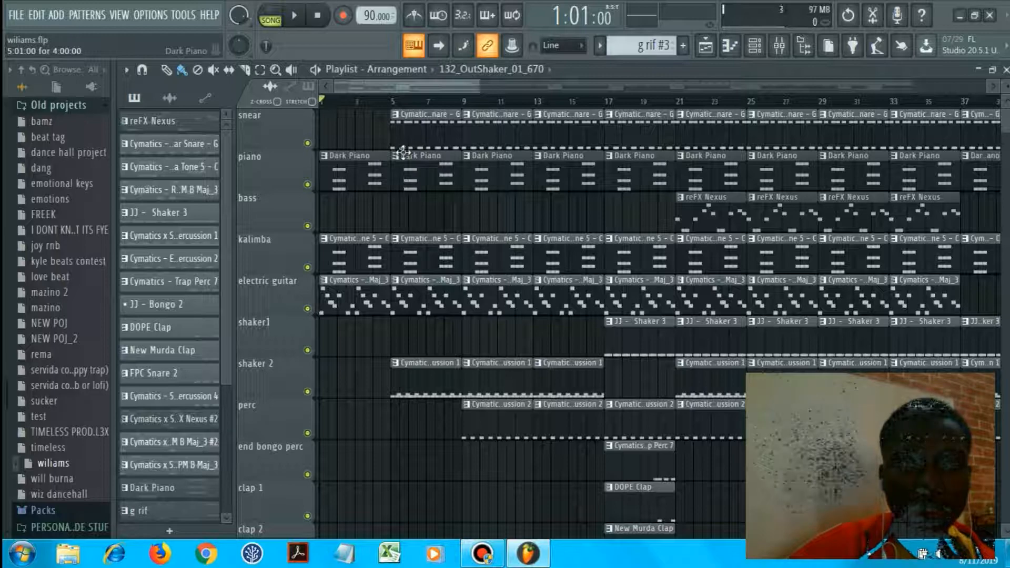
Solo the electric guitar track, open its first clip in the piano roll, and play the melody.
right_click(308, 309)
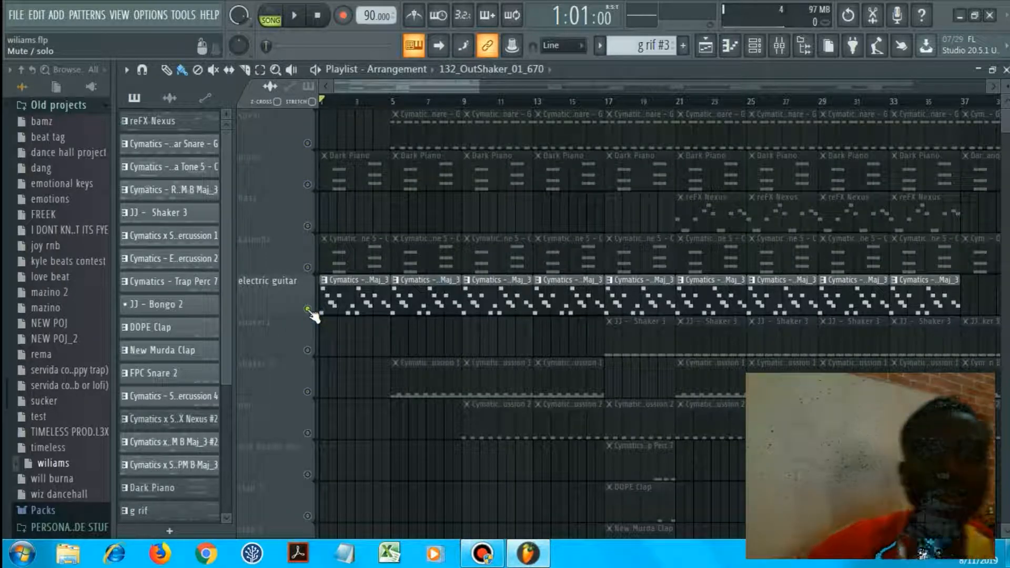
double_click(327, 301)
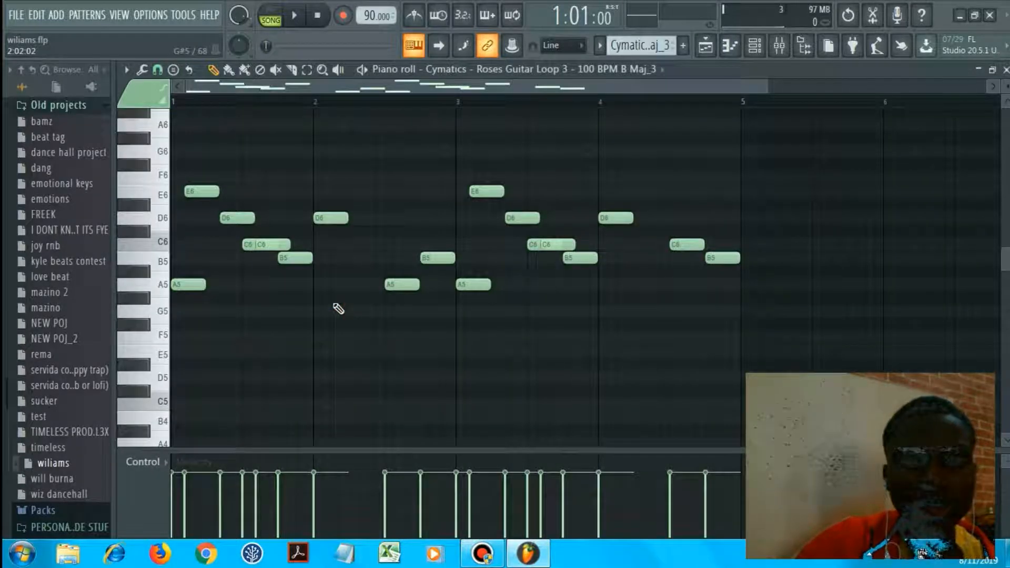
key(space)
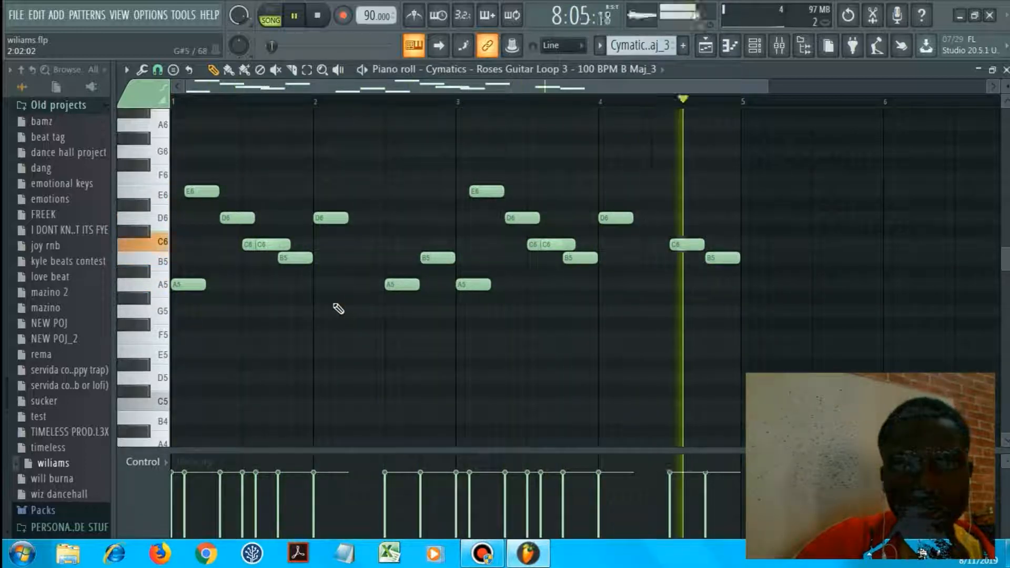
key(space)
Inspect the Cymatics - Roses Guitar Loop 3 channel and audition its sample, then close the channel settings and the channel rack.
key(F6)
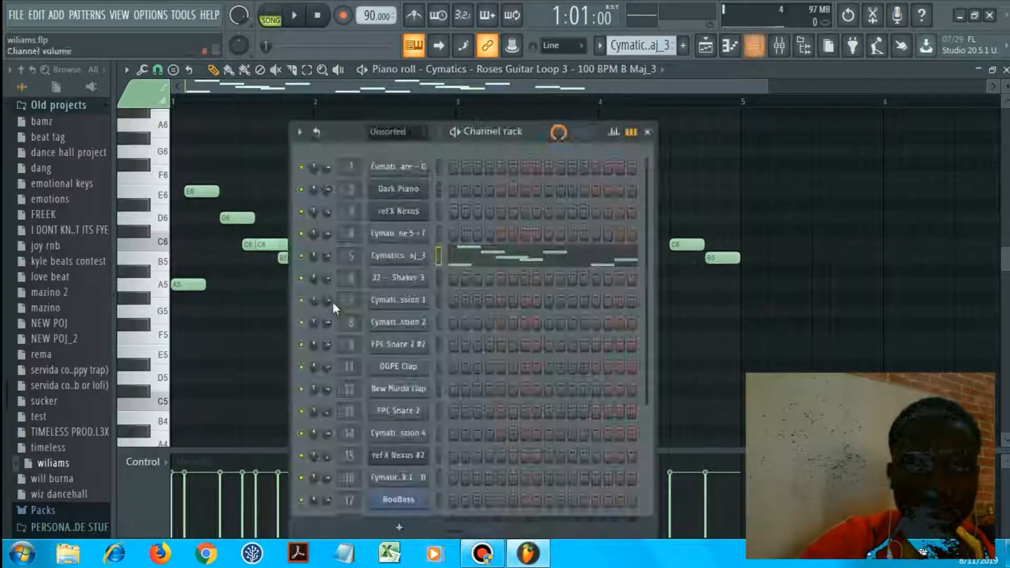
click(381, 255)
click(367, 356)
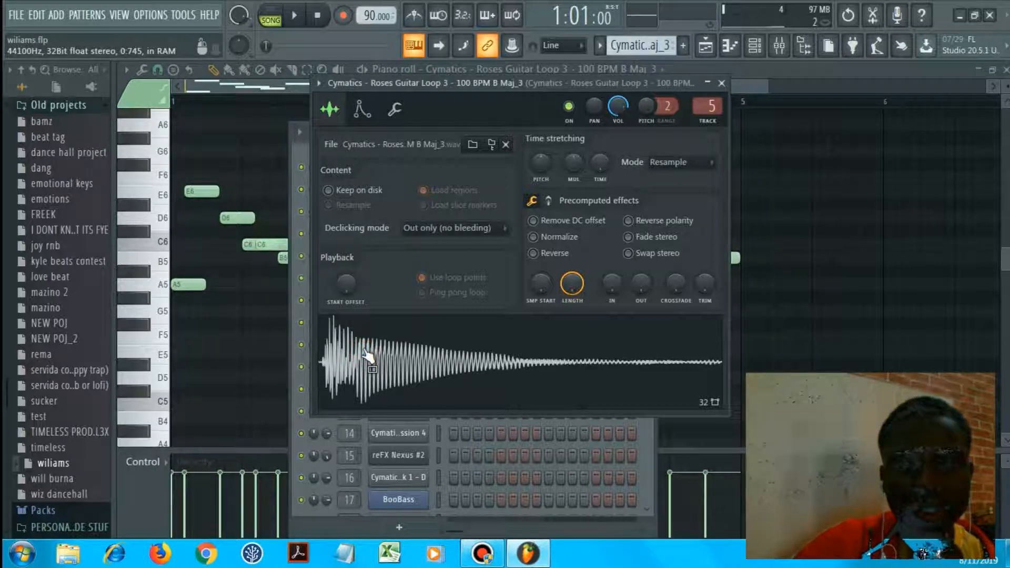
click(721, 84)
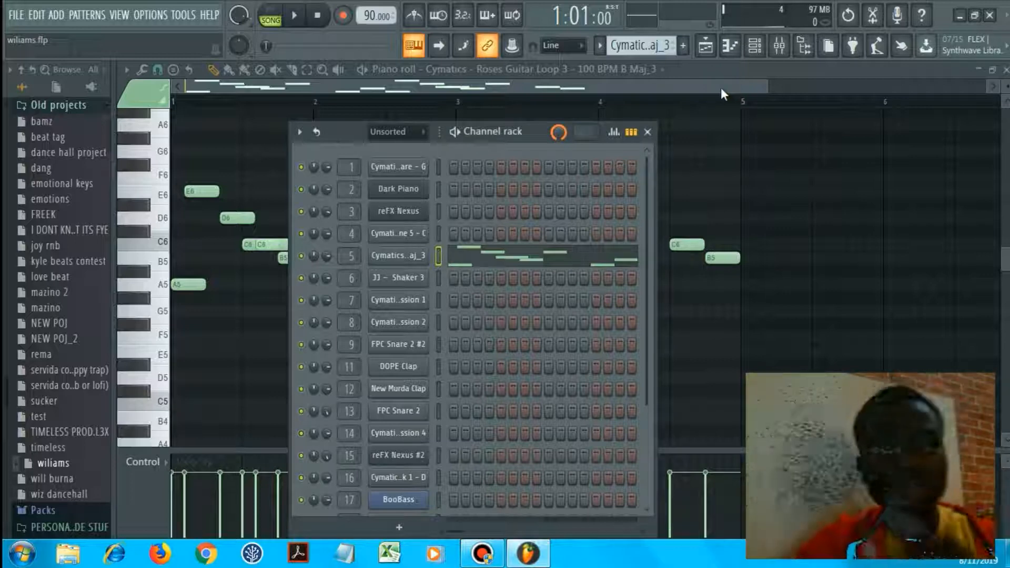
click(648, 133)
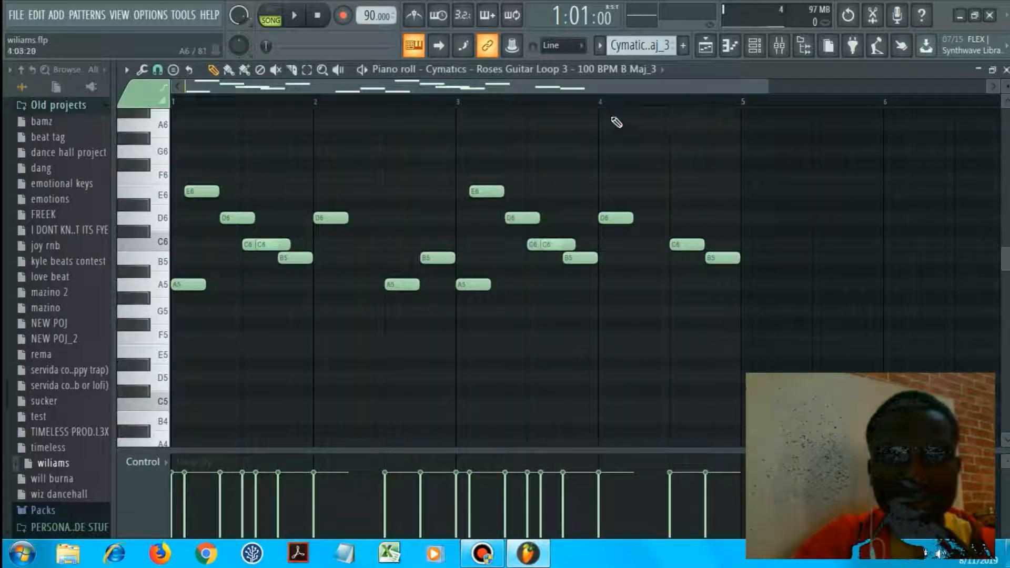
Switch the playlist solo from electric guitar to the piano track, and play its Dark Piano clip in the piano roll.
key(F5)
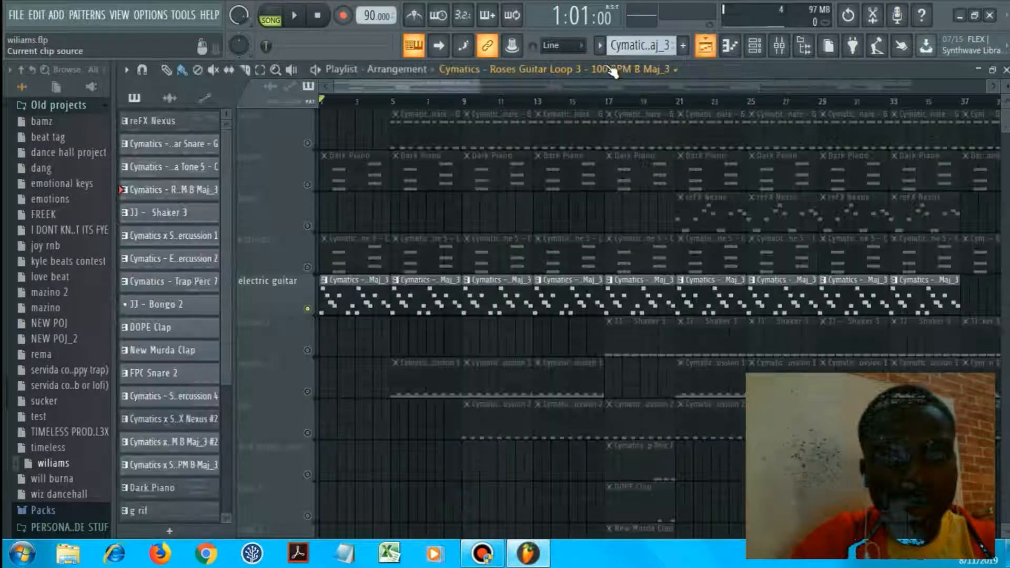
right_click(307, 309)
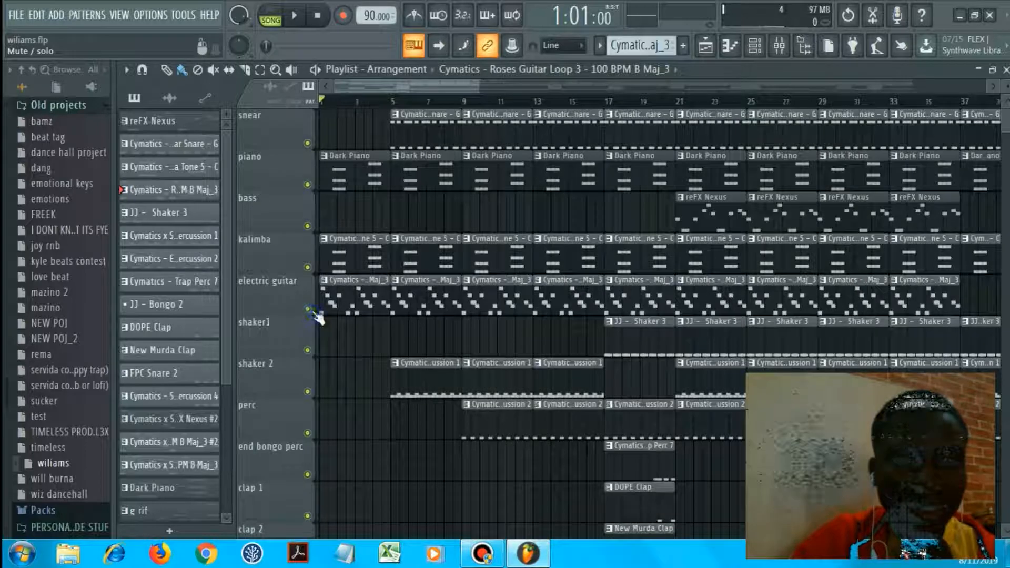
right_click(307, 267)
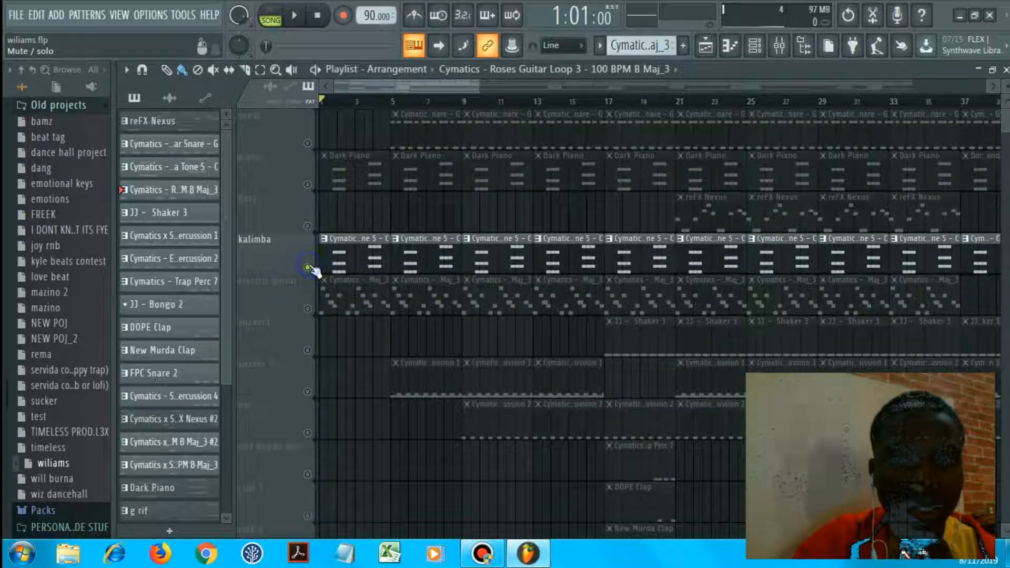
right_click(307, 186)
double_click(340, 174)
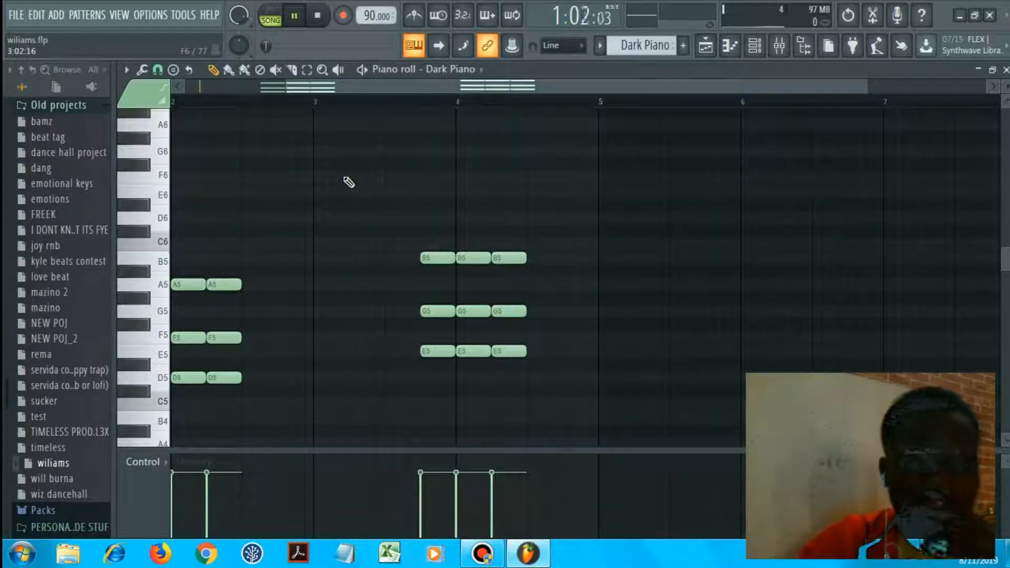
key(space)
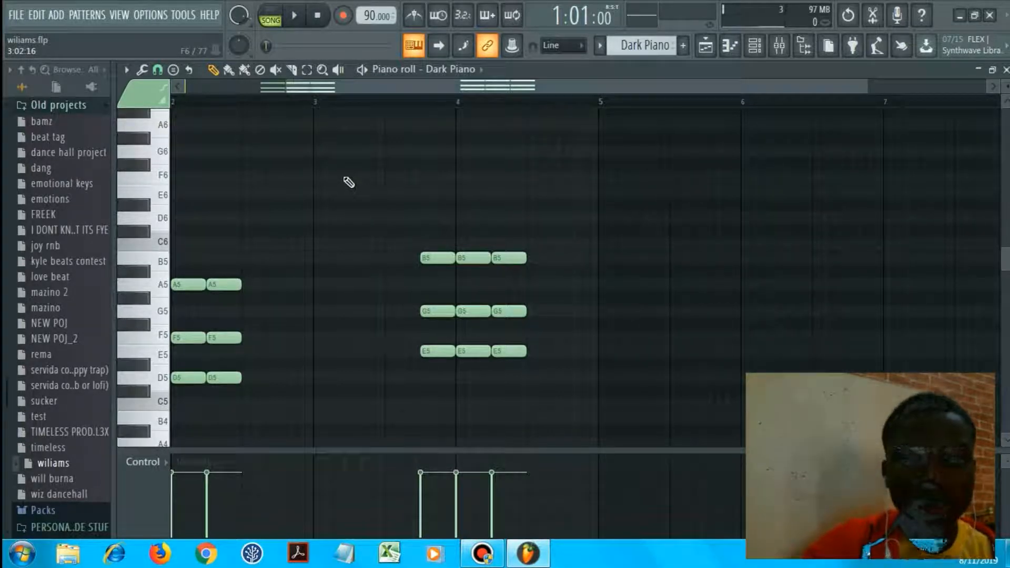
Load the Dark Piano preset into the FL Keys instrument of the Dark Piano channel and close the plugin.
key(F6)
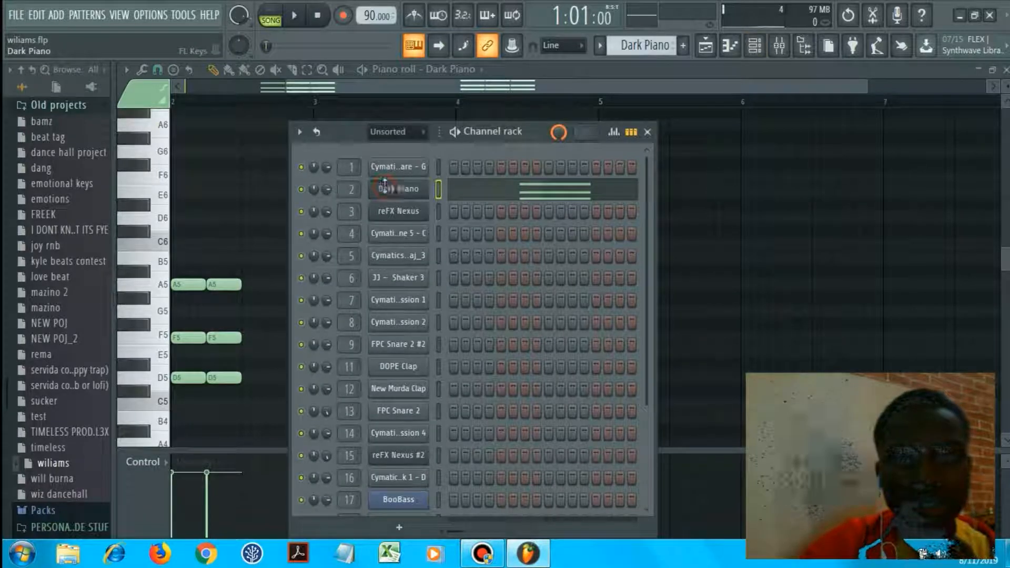
click(385, 187)
right_click(503, 196)
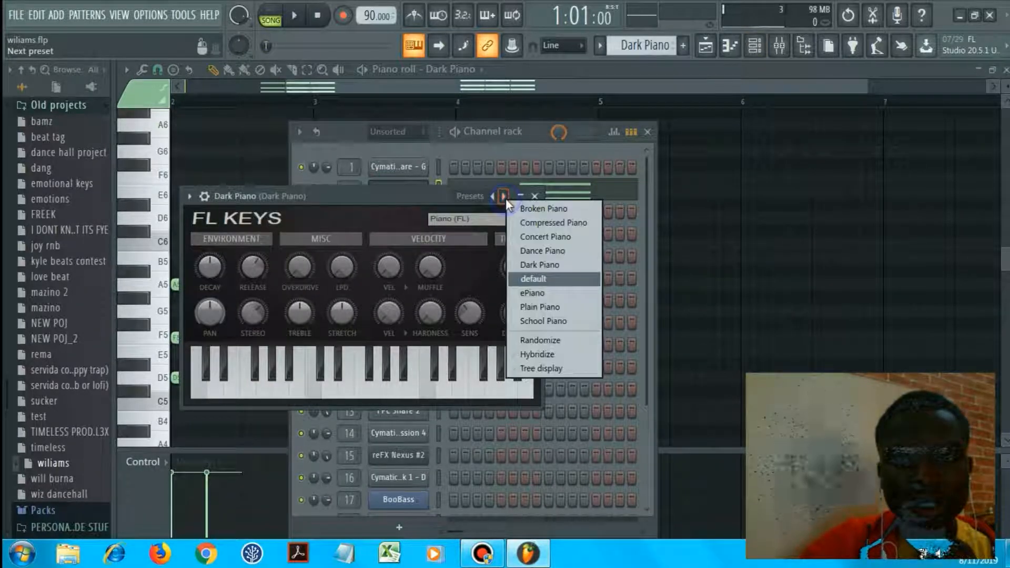
click(537, 269)
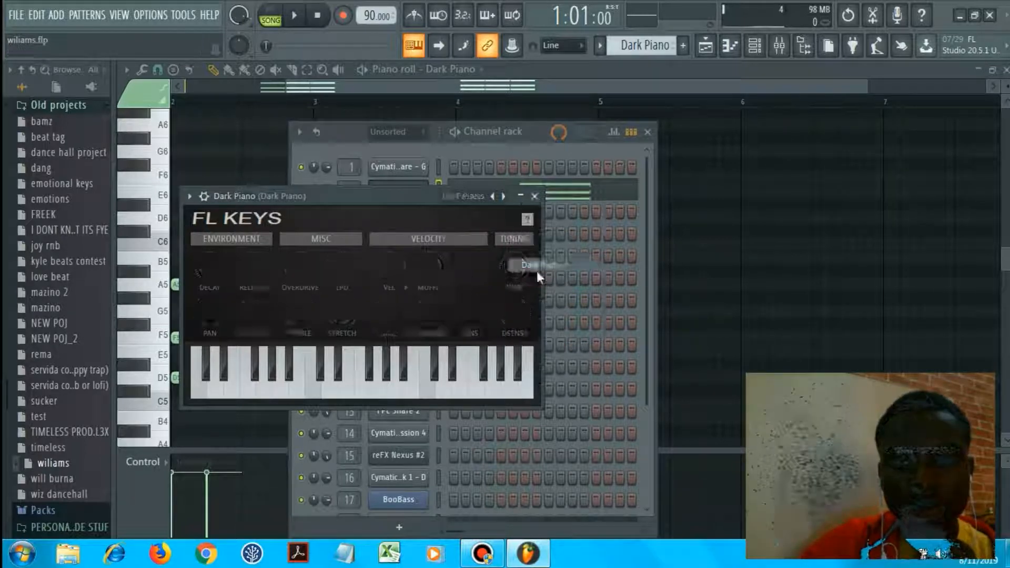
click(535, 196)
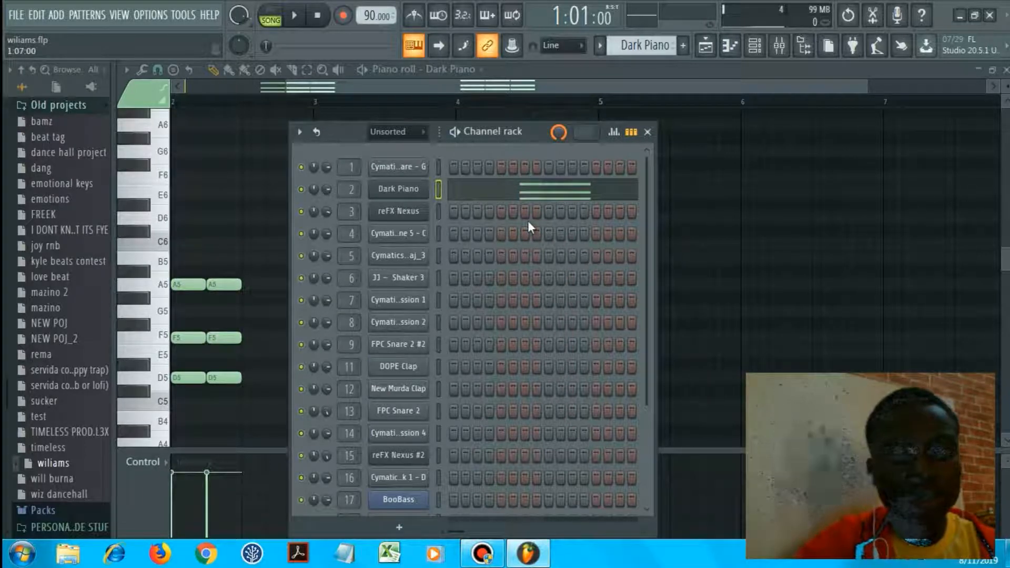
Audition notes such as C5, F5 and B5 on the Dark Piano channel, and play back the piano part.
key(z)
key(c)
key(b)
key(v)
key(m)
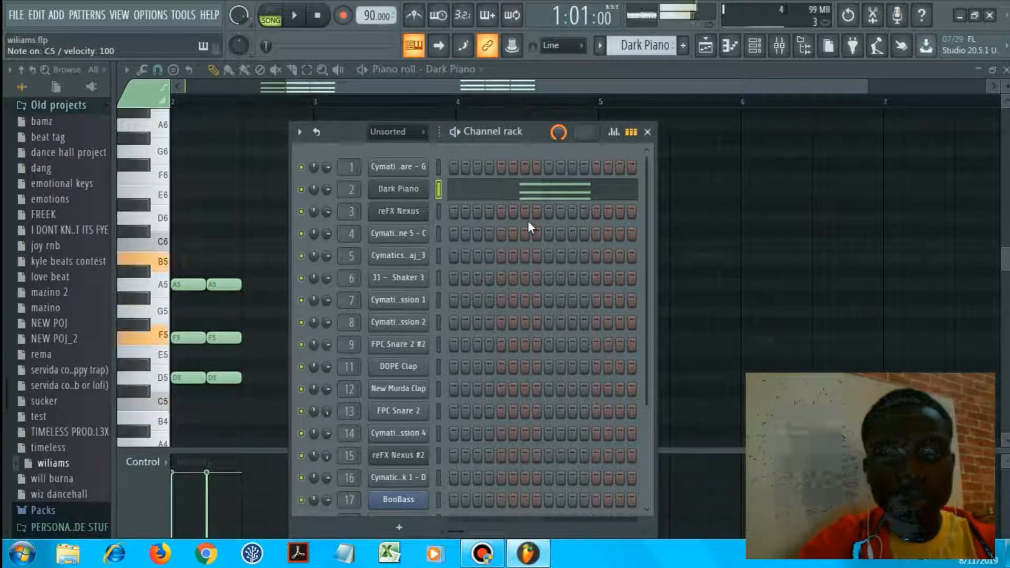
key(z)
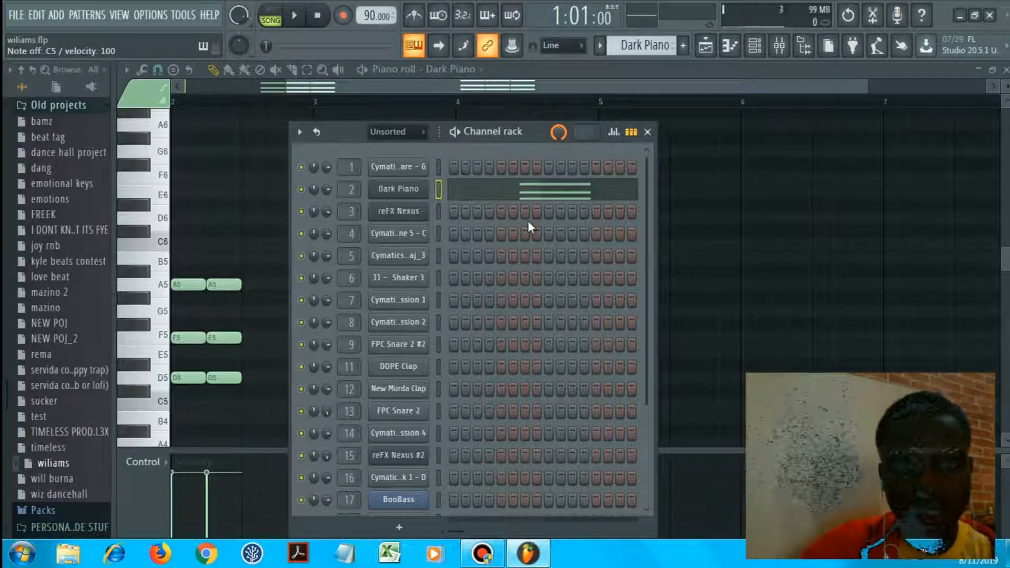
key(space)
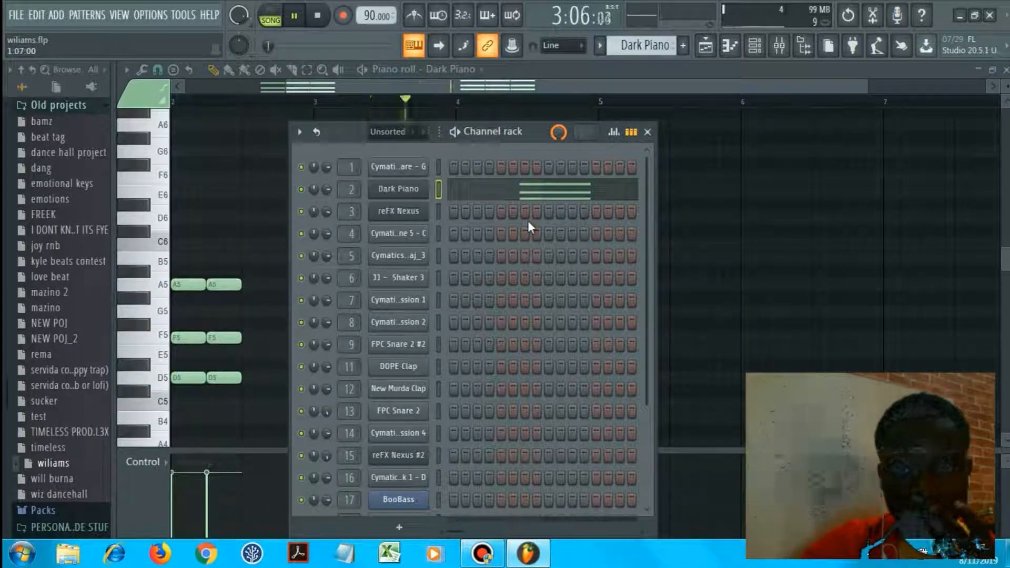
key(space)
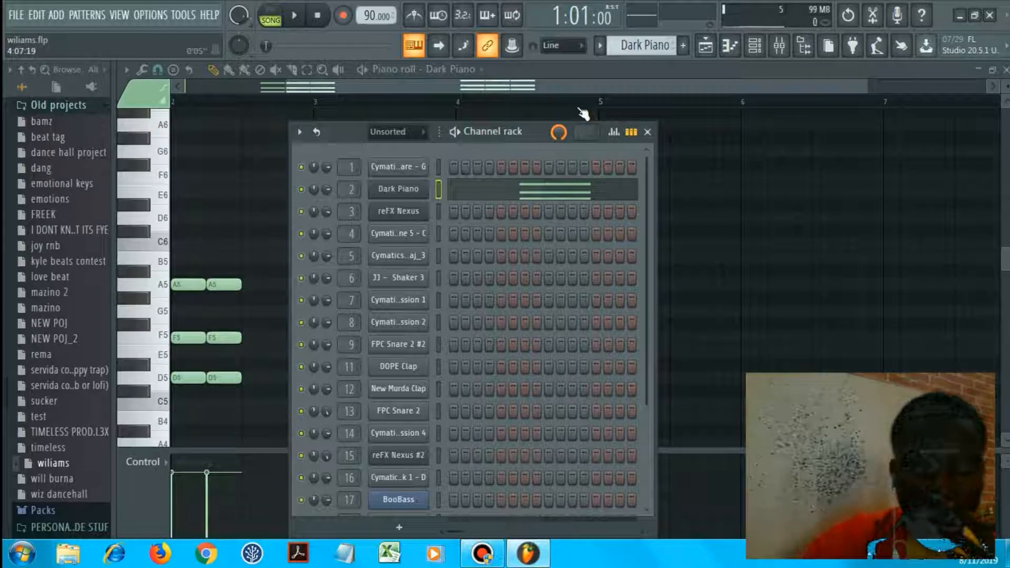
Unmute the kalimba track in the playlist and switch to the Cymatics - Servida Tone 5 - C pattern.
key(F5)
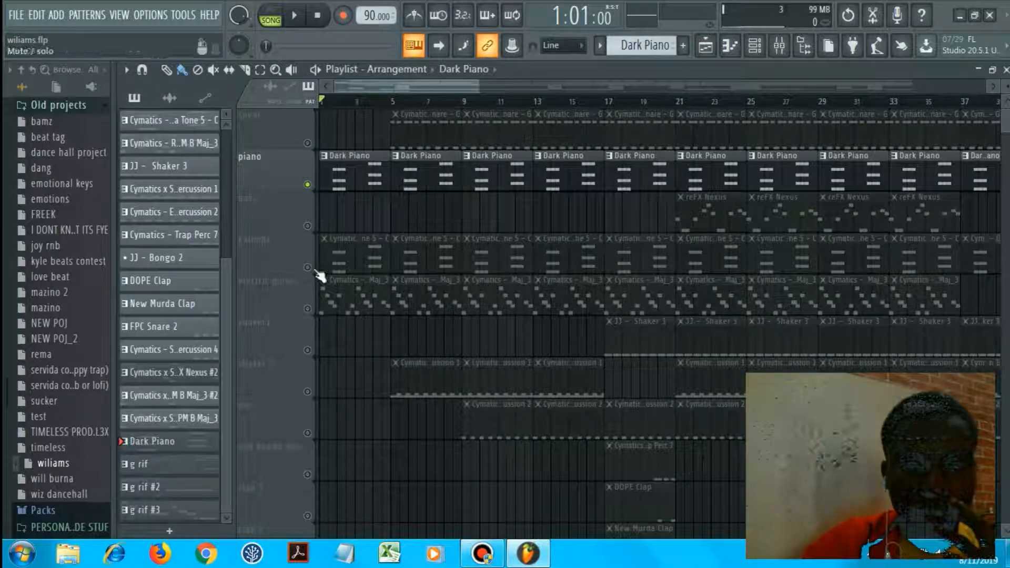
click(307, 268)
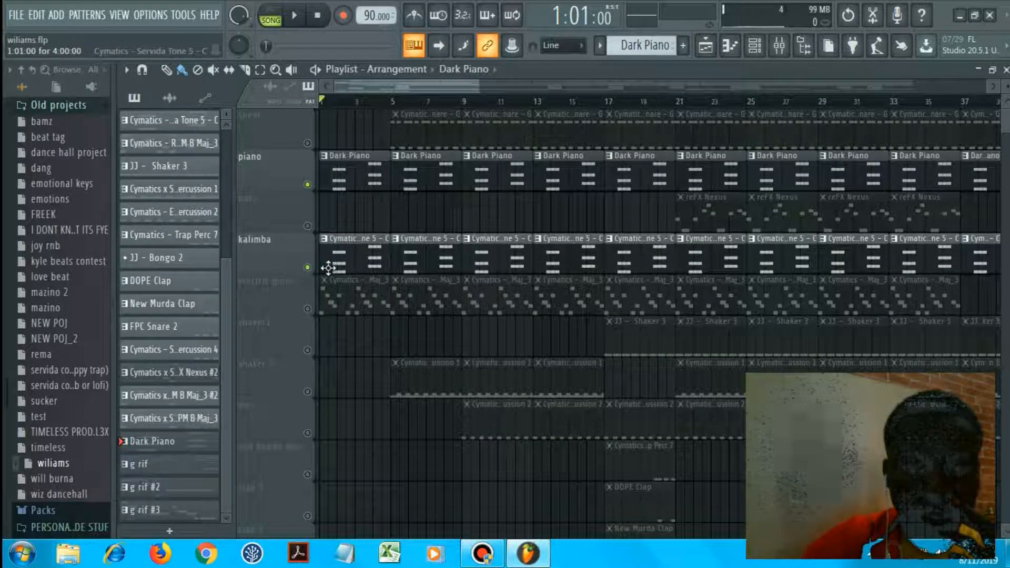
key(F6)
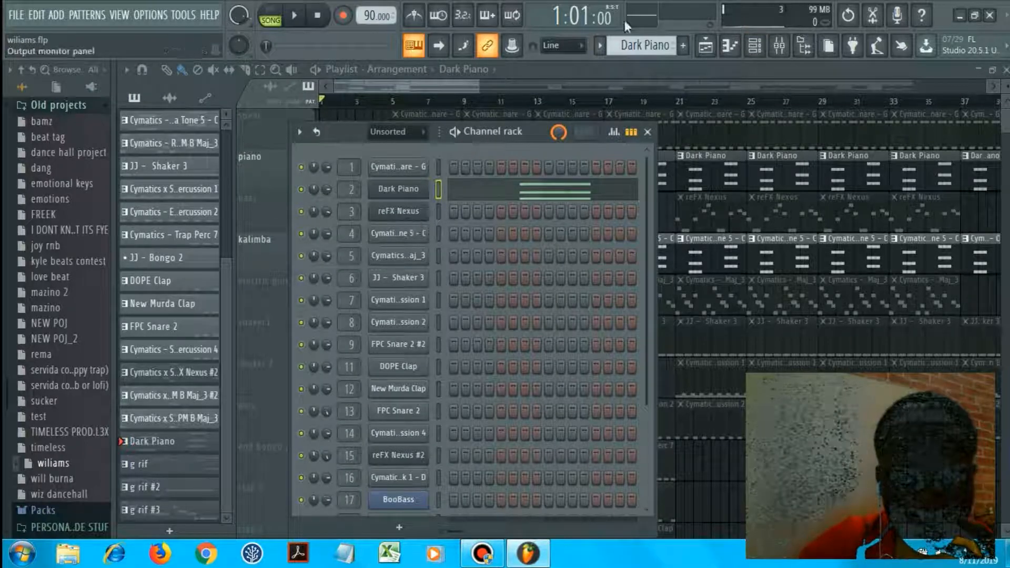
click(599, 45)
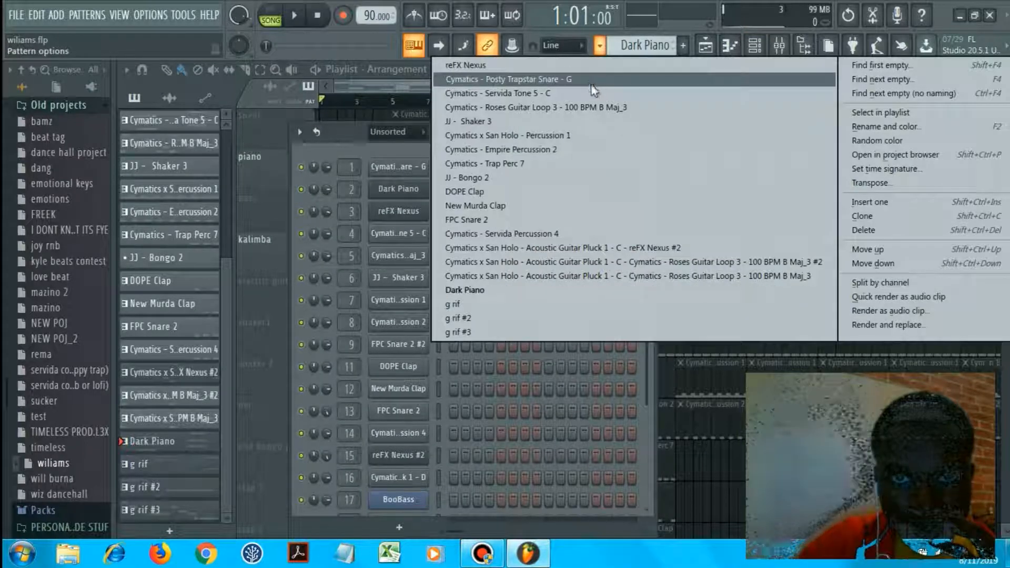
click(589, 92)
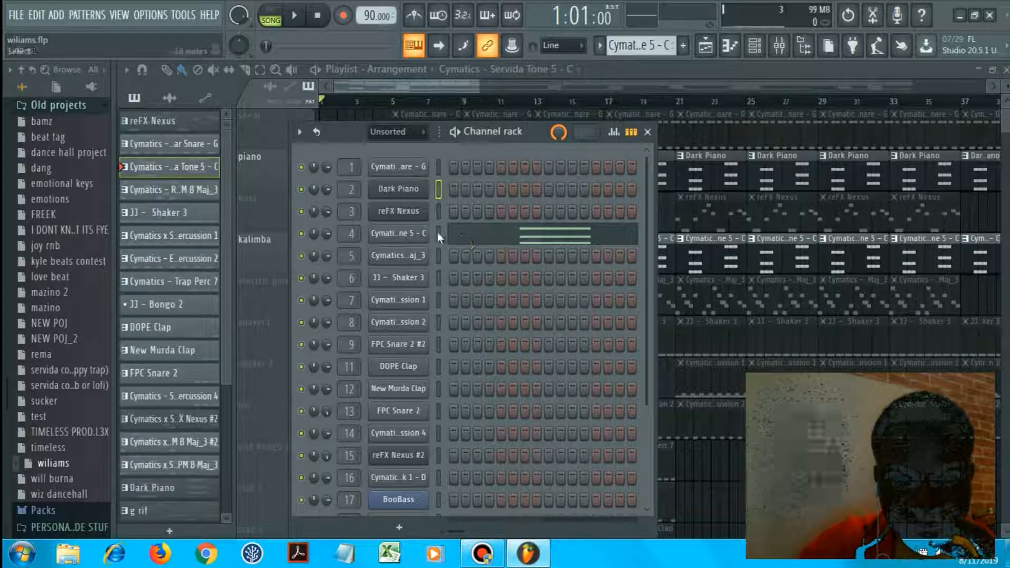
Enable the volume envelope on the Cymatics - Servida Tone 5 - C channel with minimum attack, maximum hold and shorter decay, and audition it.
click(421, 233)
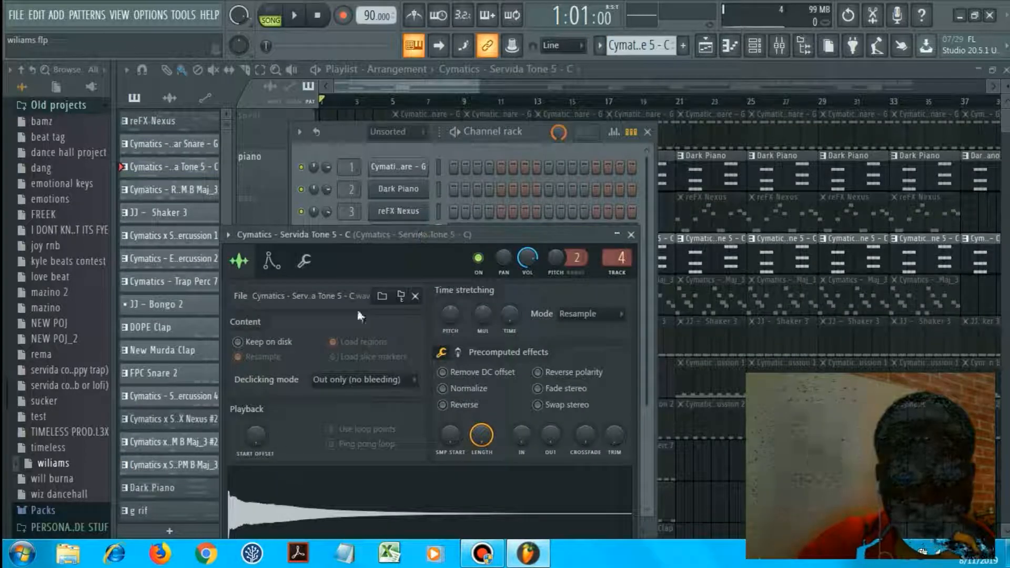
click(272, 506)
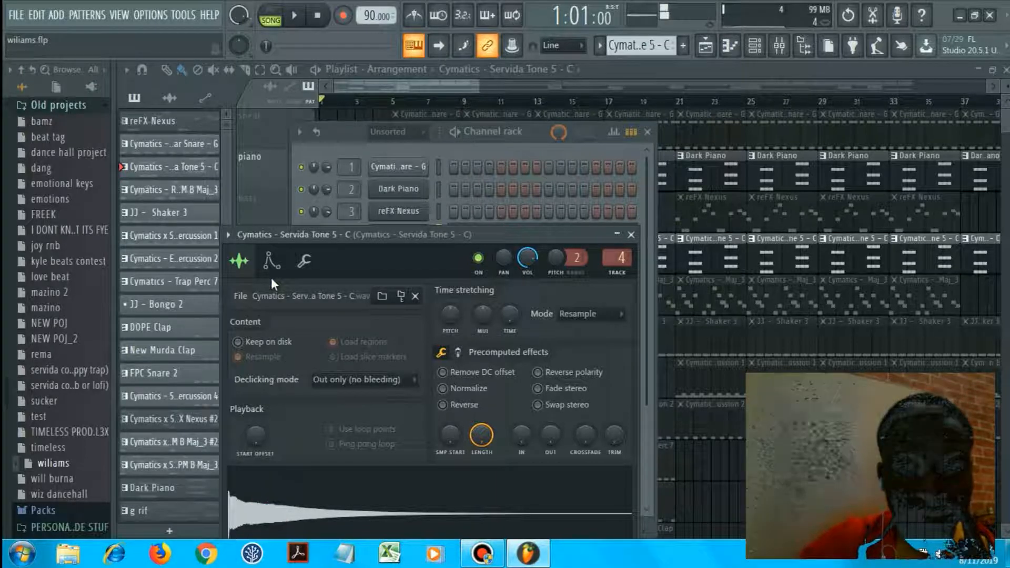
click(271, 260)
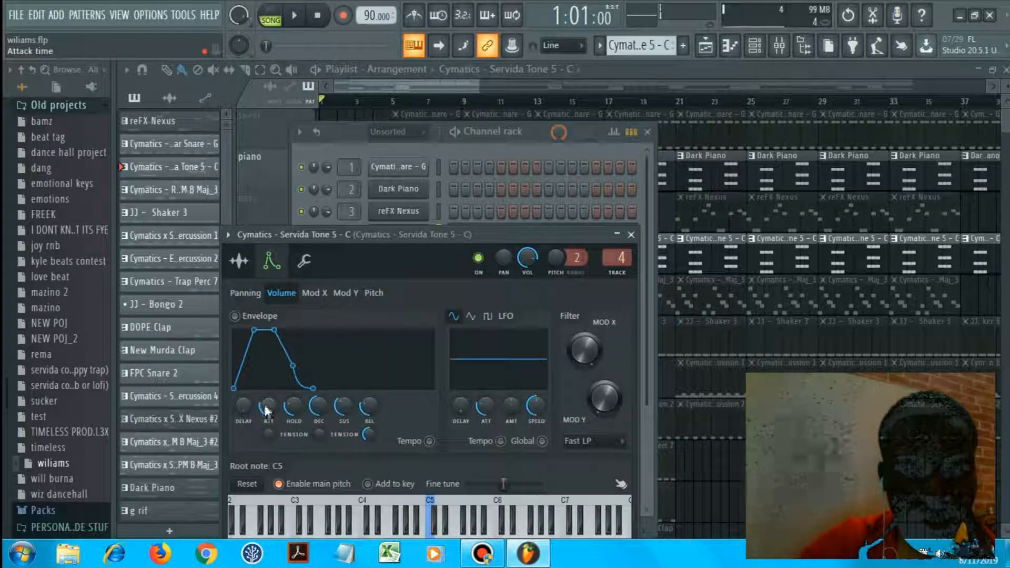
drag(267, 406, 288, 392)
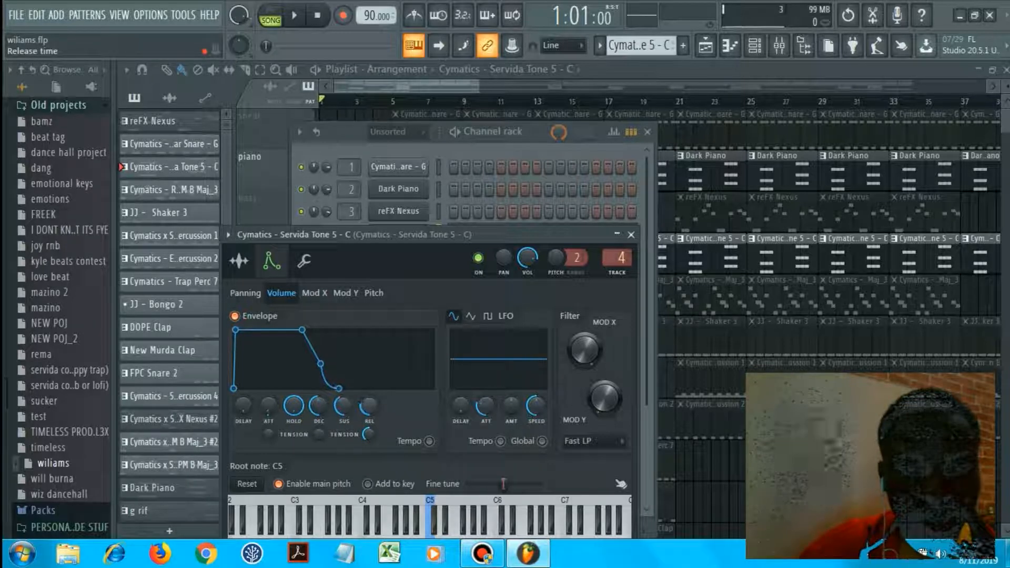
drag(323, 408, 323, 416)
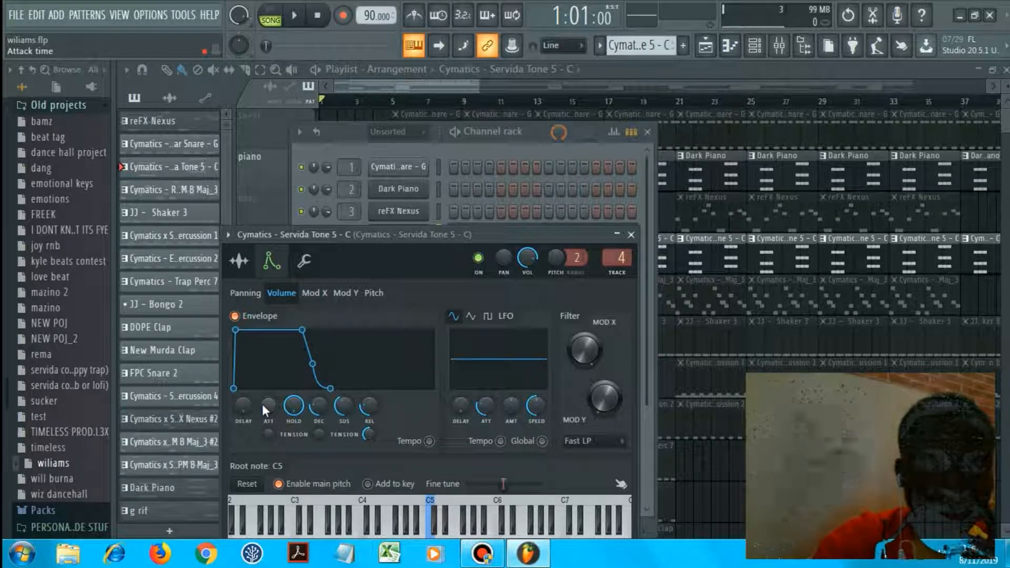
key(t)
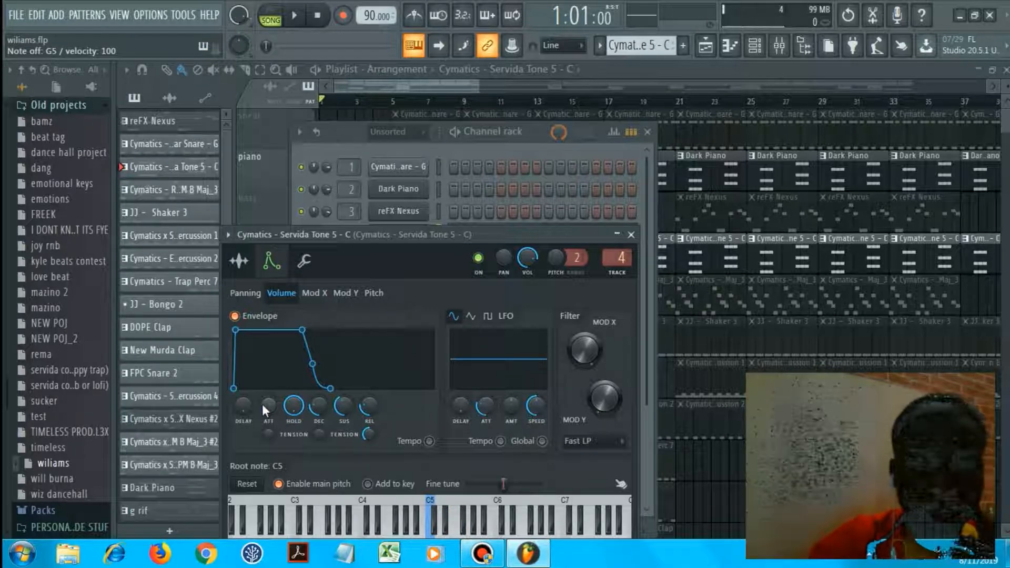
click(631, 235)
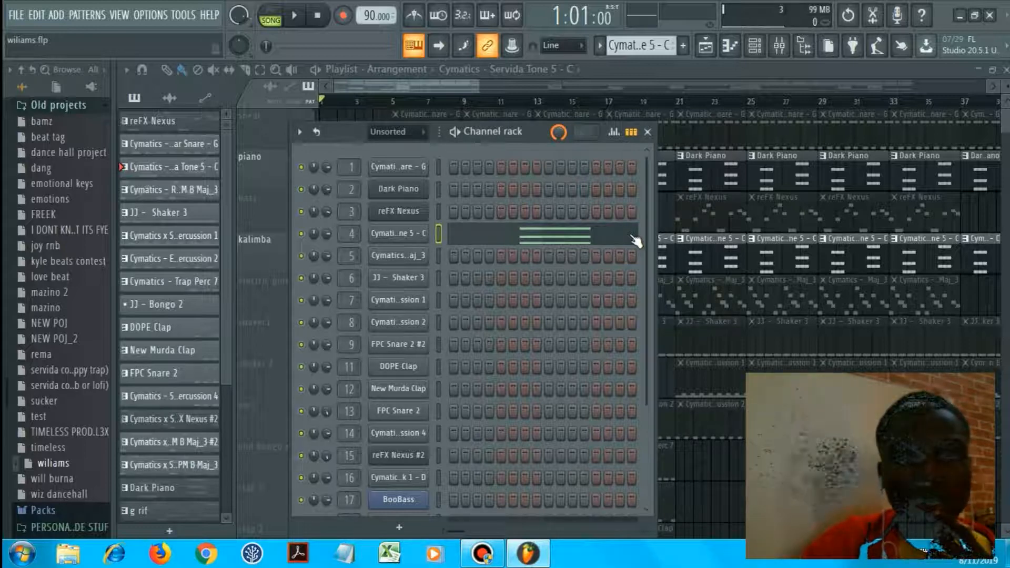
Play the piano and kalimba together, and unmute the electric guitar track to hear it with them.
key(space)
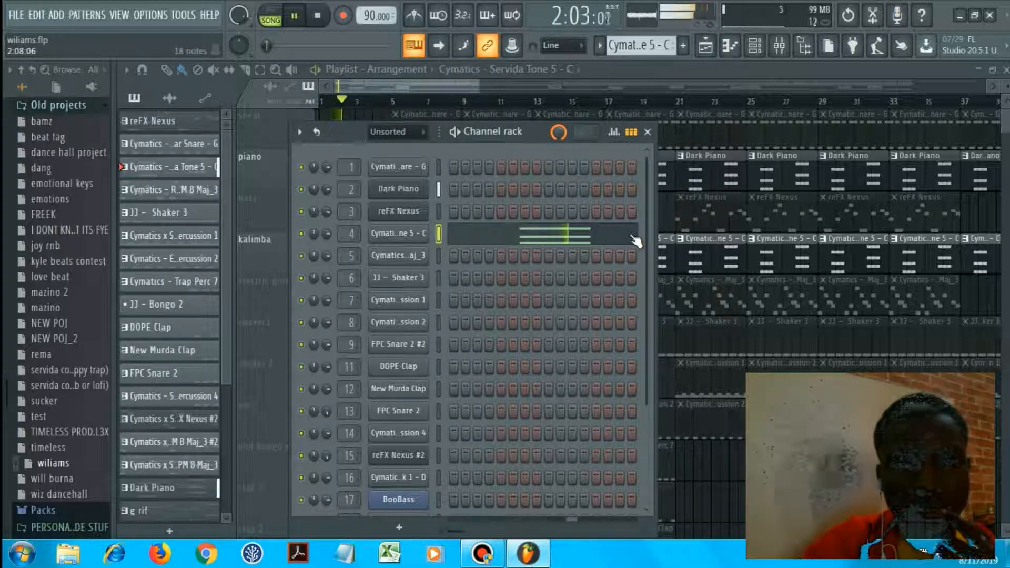
key(space)
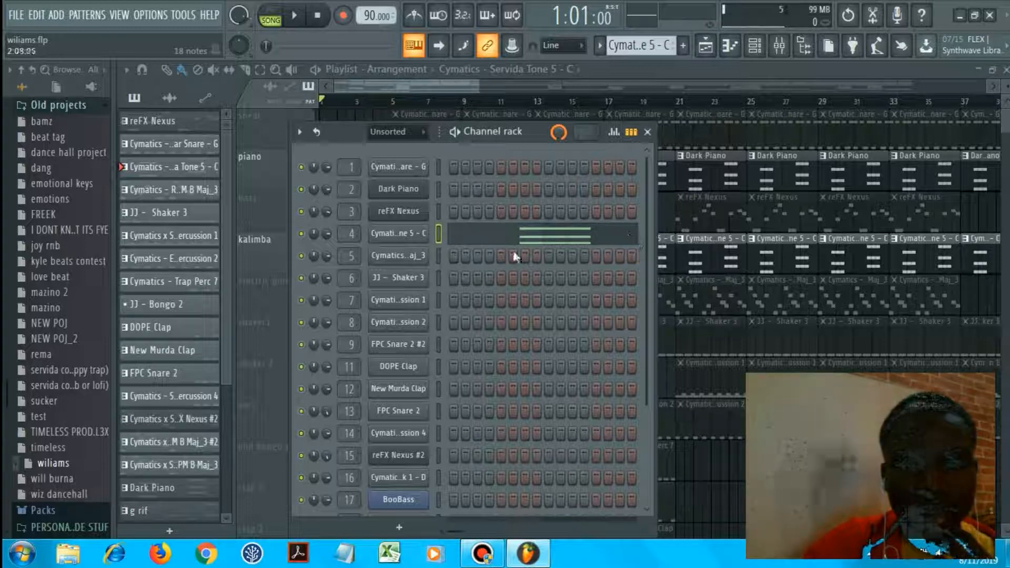
key(F6)
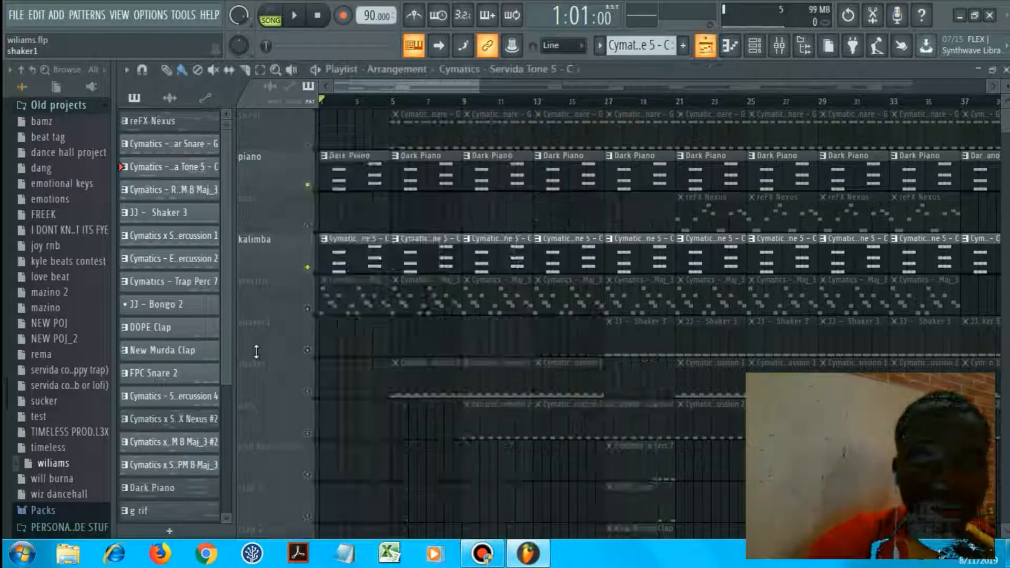
click(308, 309)
key(space)
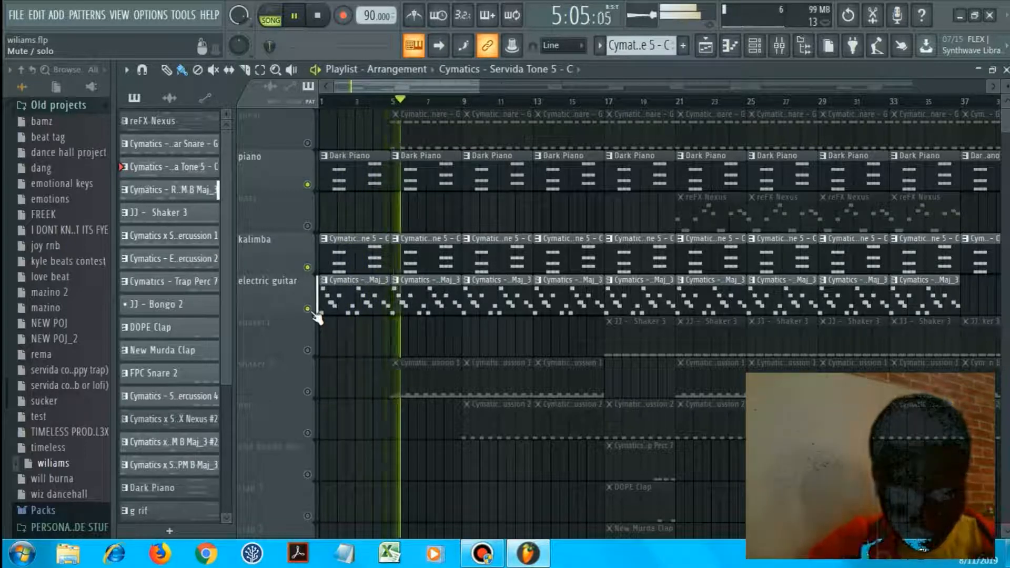
key(space)
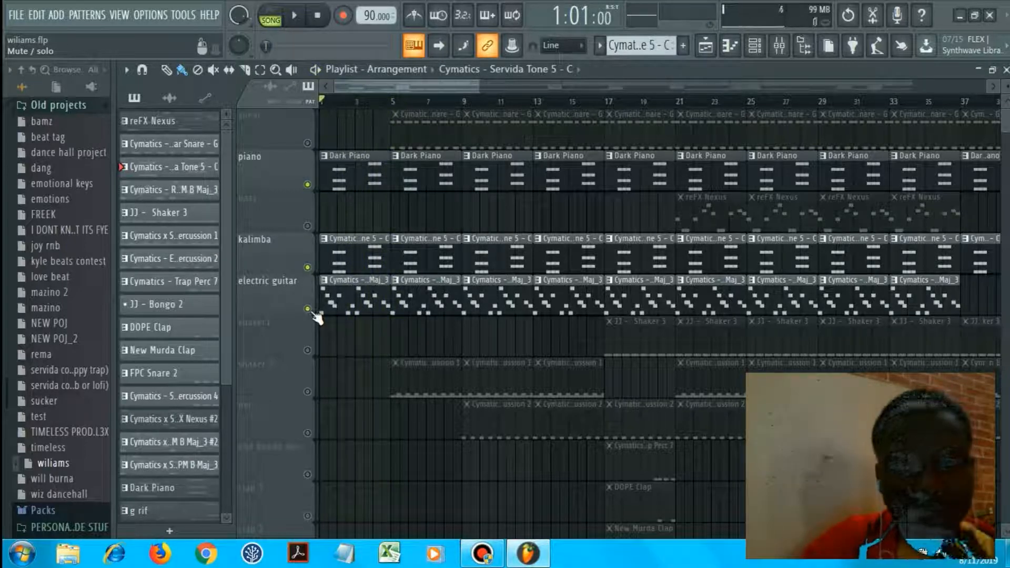
Unmute the snear track in the playlist and open its Cymatics - Posty Trapstar Snare - G clip in the piano roll.
click(307, 143)
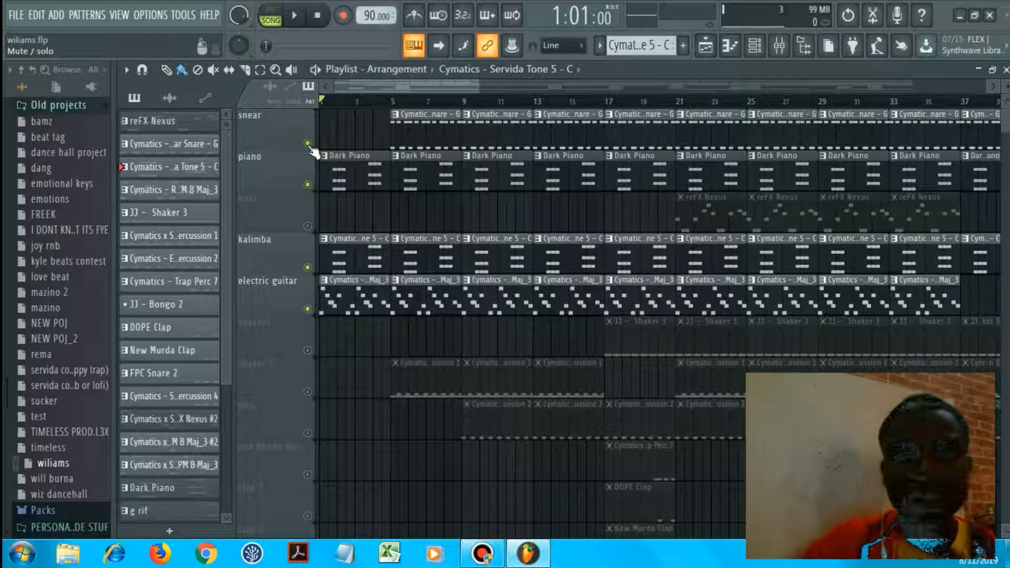
ctrl+right_click(401, 219)
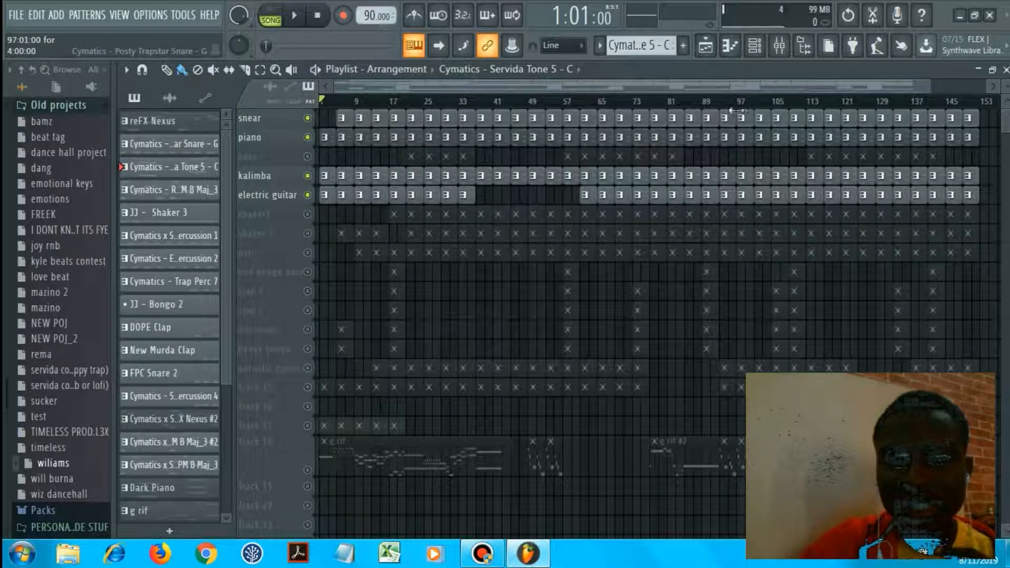
ctrl+right_click(358, 156)
double_click(438, 120)
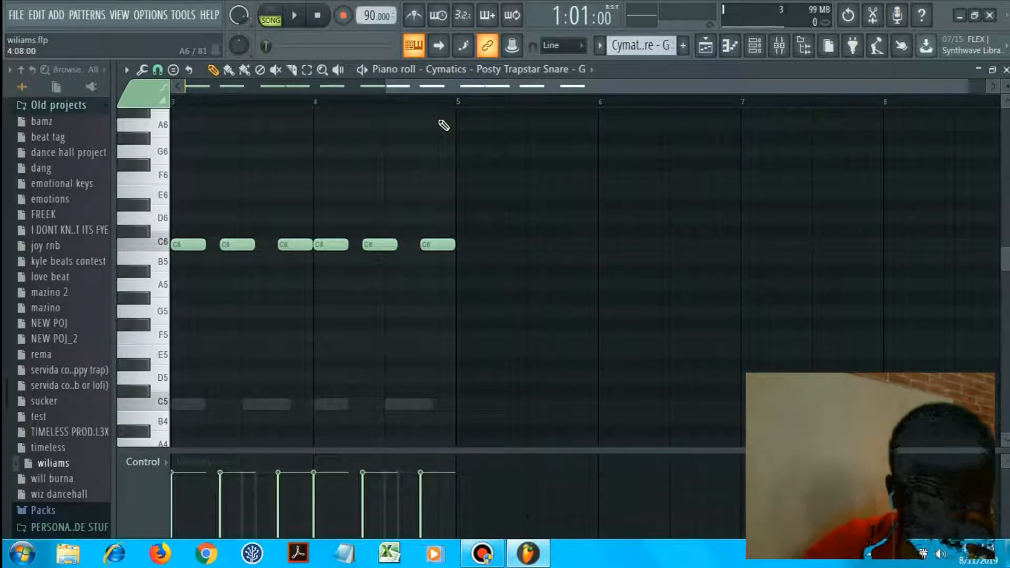
Solo the Cymatics - Posty Trapstar Snare - G channel in the channel rack and briefly play the song.
key(F6)
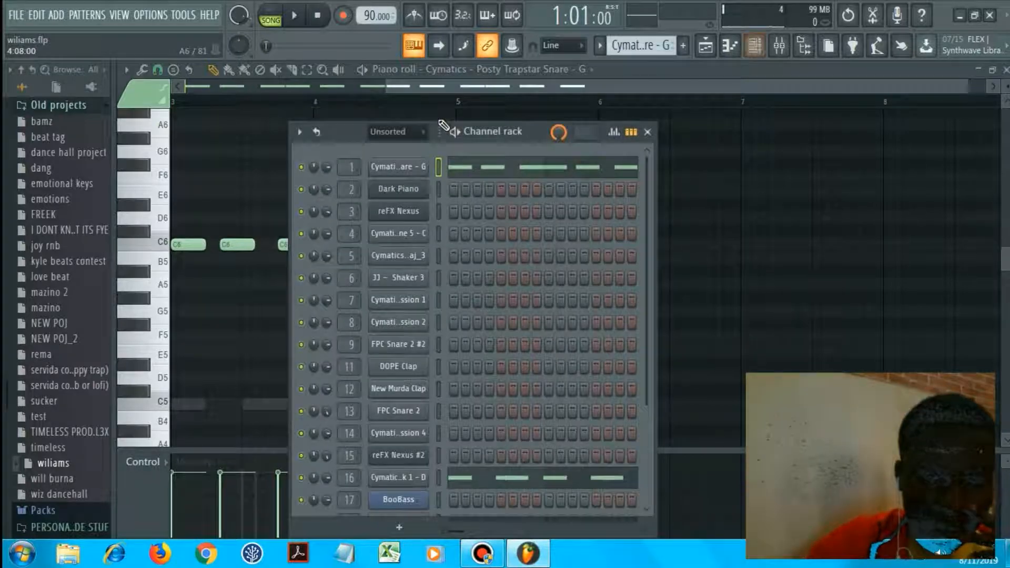
right_click(303, 167)
click(311, 171)
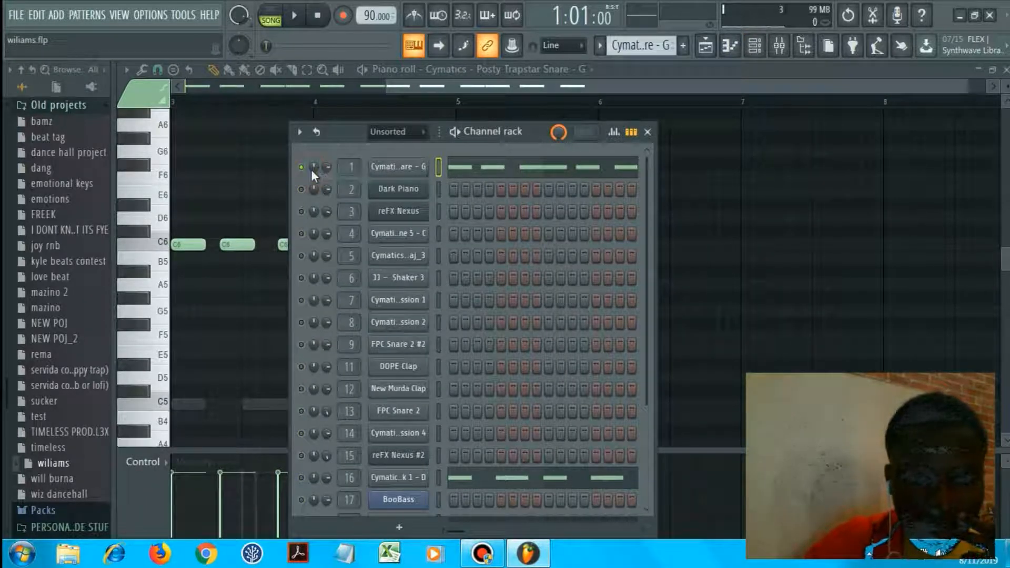
key(F6)
key(space)
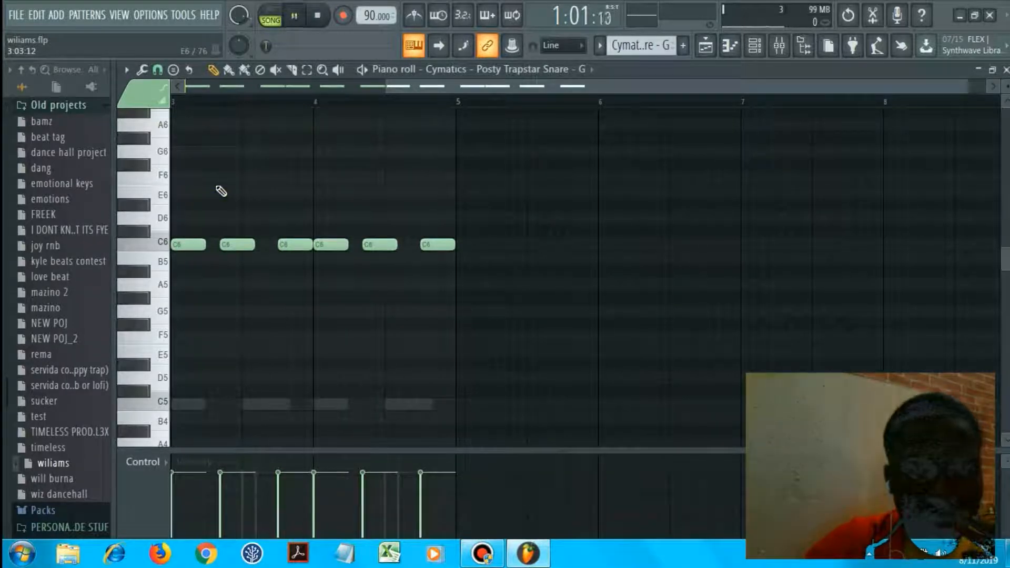
key(space)
Switch playback to pattern mode and play the full four-bar snare pattern in the piano roll.
key(F5)
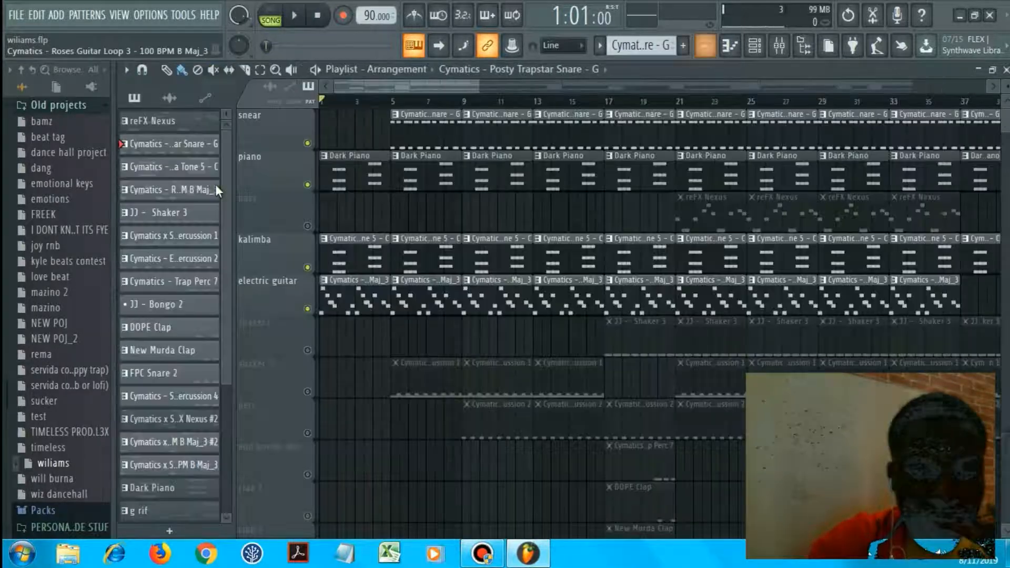
key(F6)
click(271, 13)
key(F7)
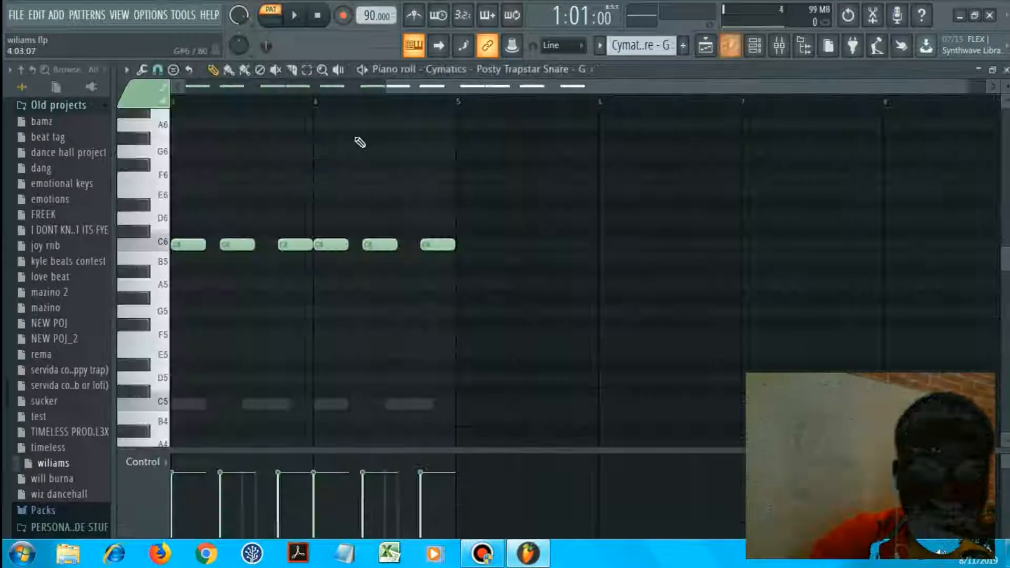
key(space)
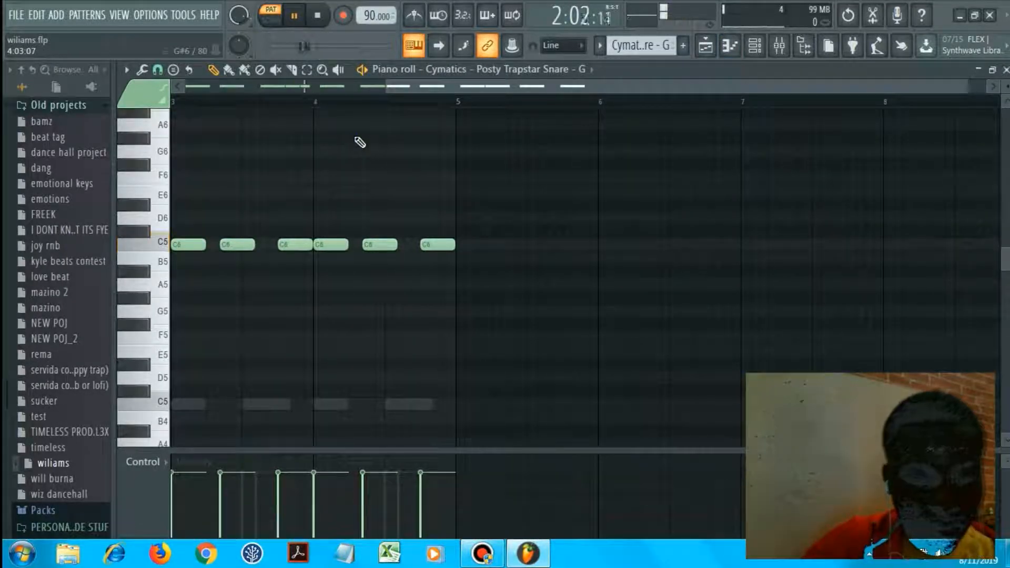
ctrl+right_click(357, 140)
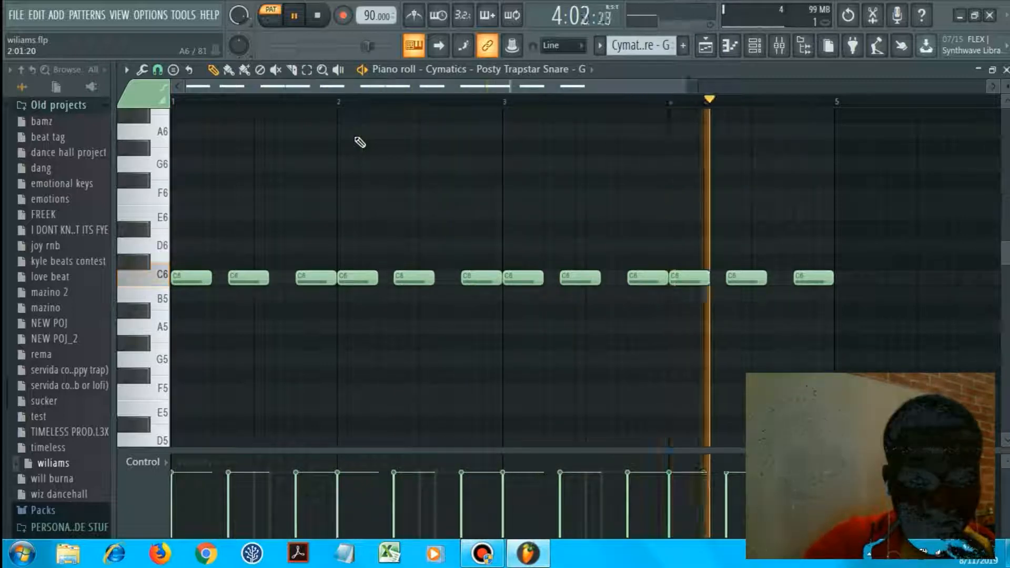
key(space)
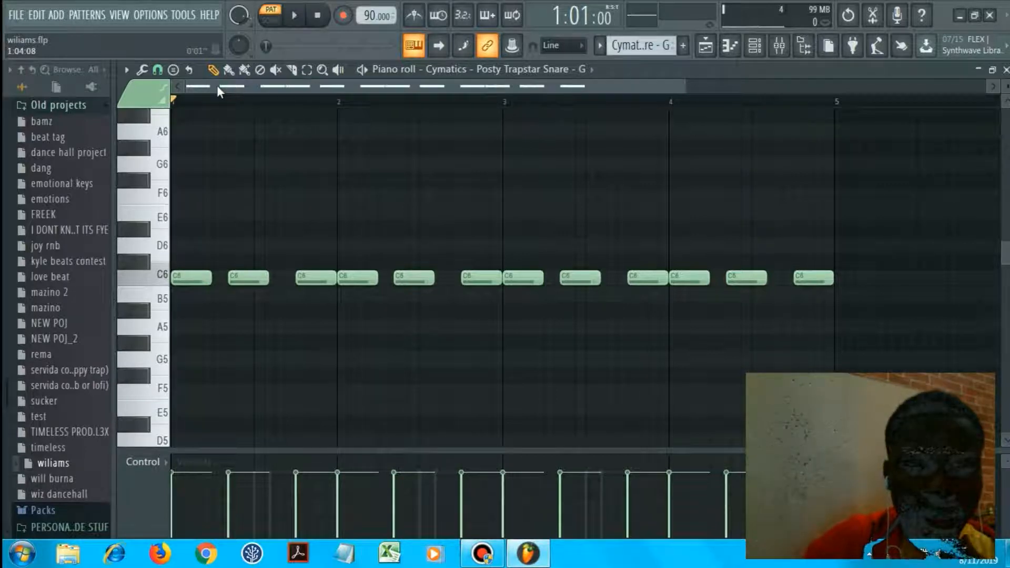
Unmute the Cymatics - WRLD Kick 1 - D channel, show its C5 notes in the piano roll and play kick and snare together.
key(F6)
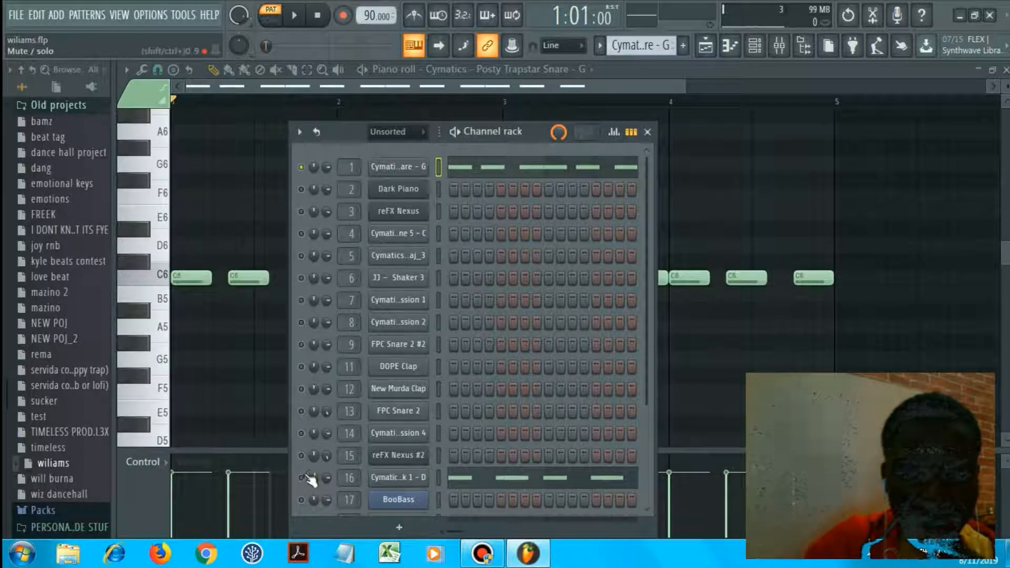
click(456, 479)
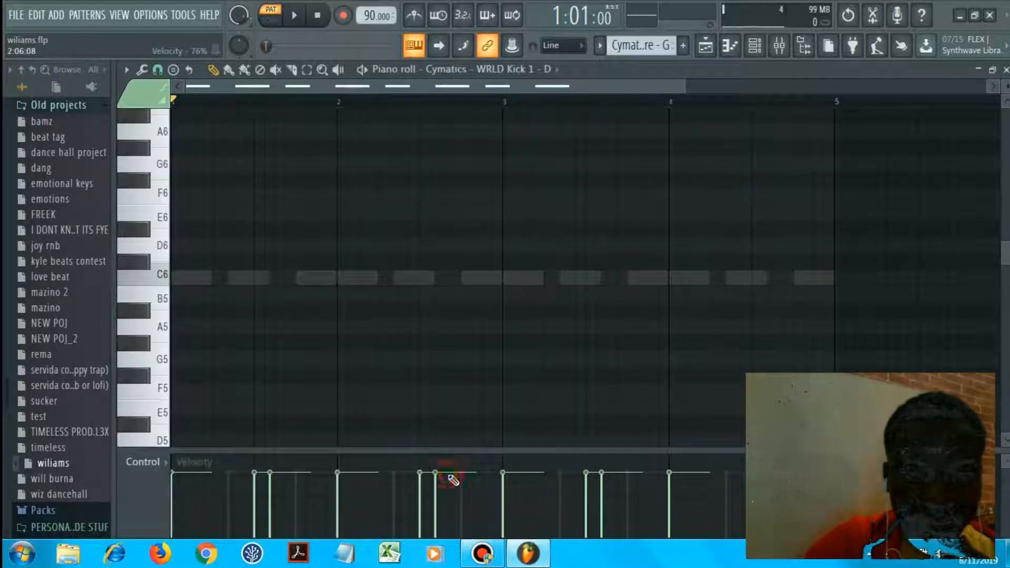
ctrl+right_click(428, 405)
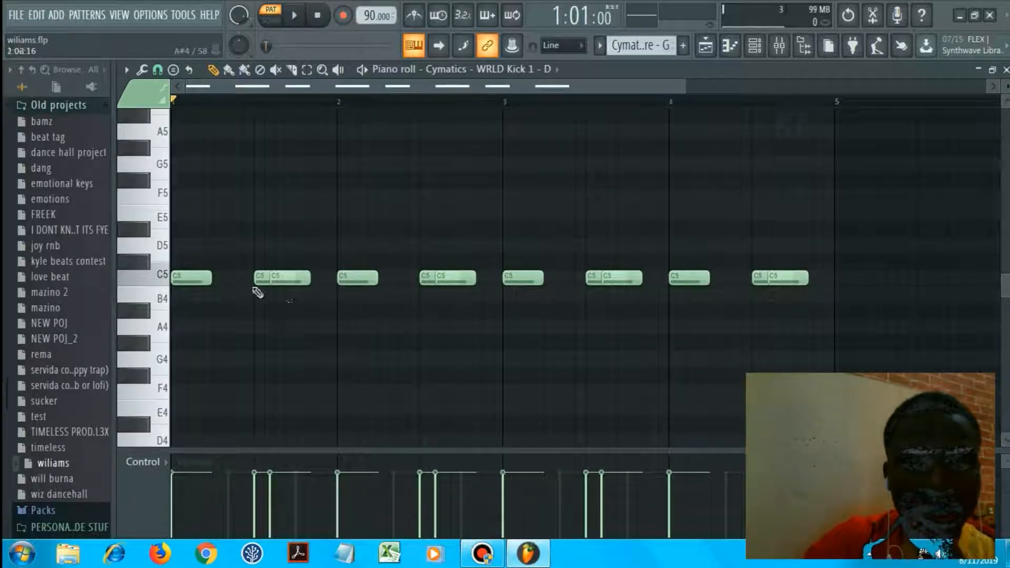
key(space)
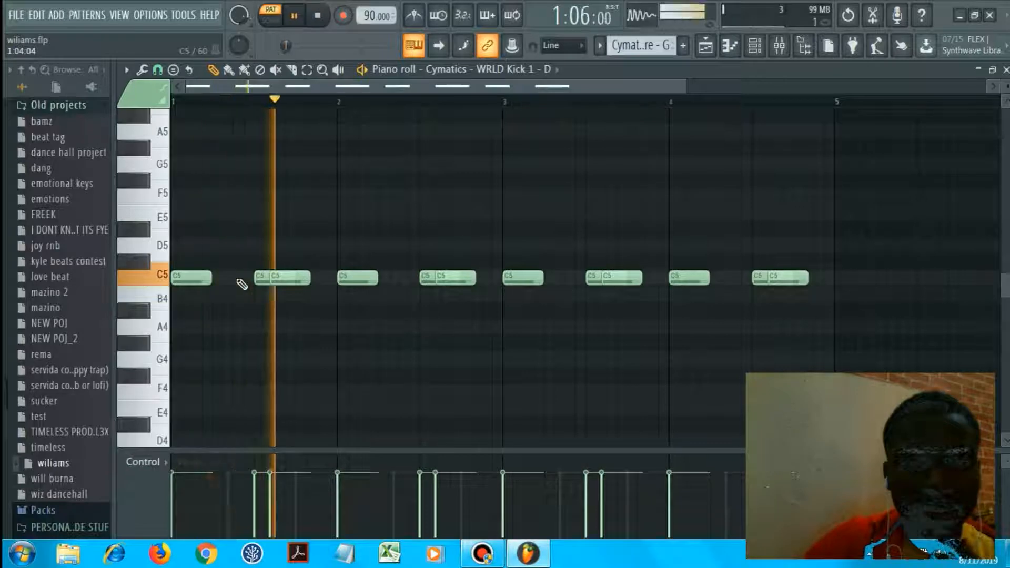
key(space)
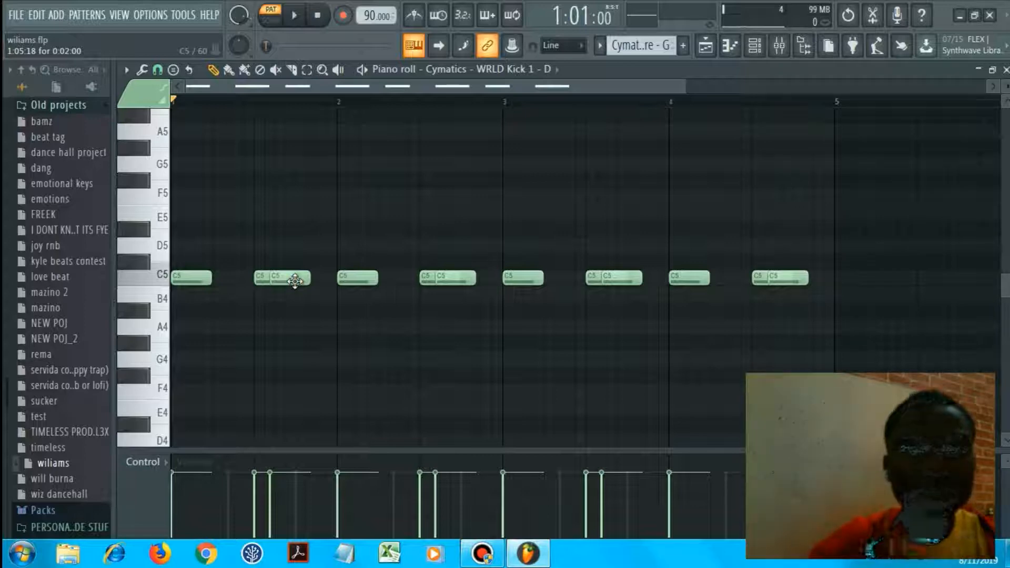
key(space)
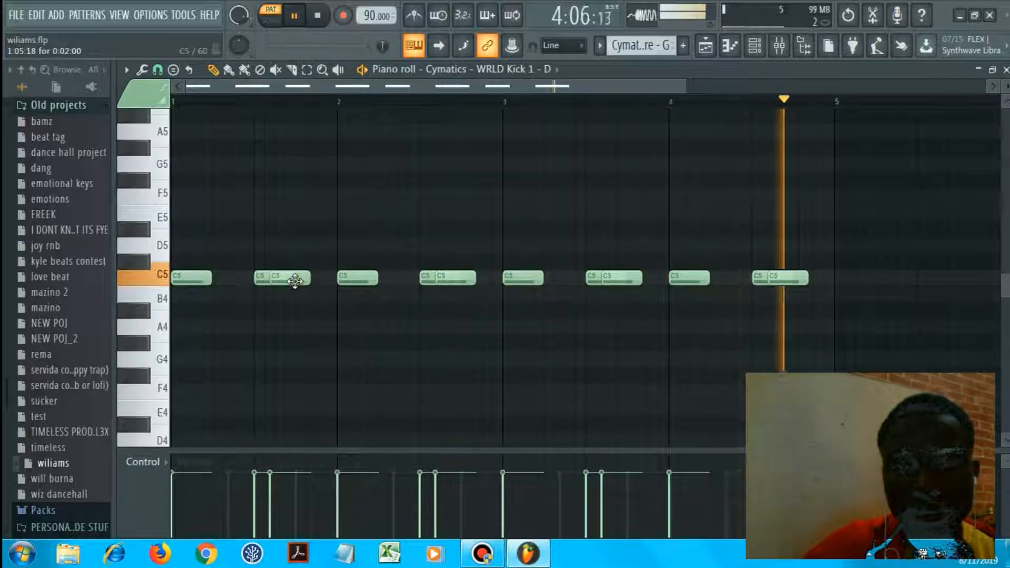
key(space)
Unmute the shaker 2 track in the playlist and open its Cymatics x San Holo - Percussion 1 clip in the piano roll.
key(F5)
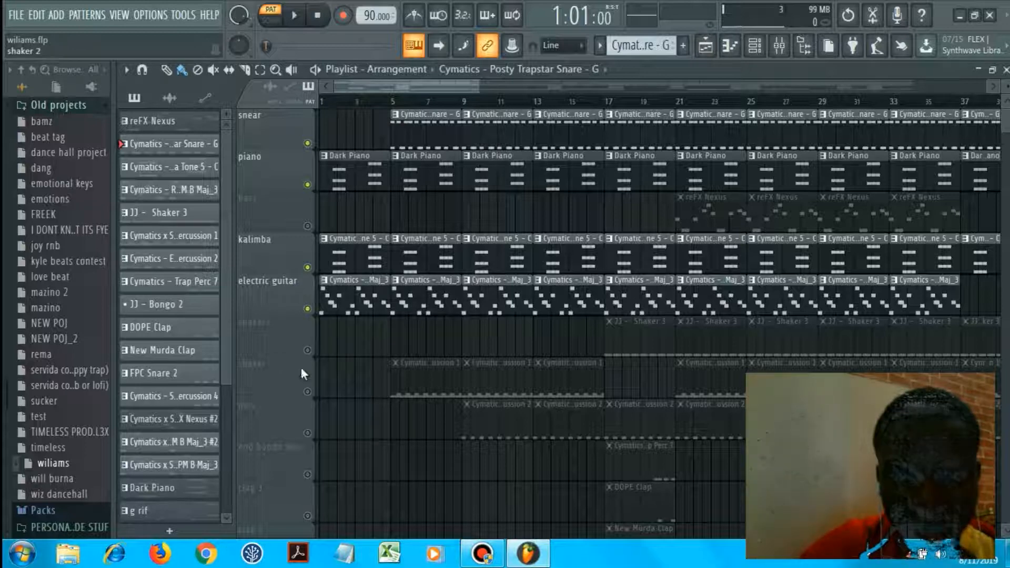
click(307, 391)
click(397, 386)
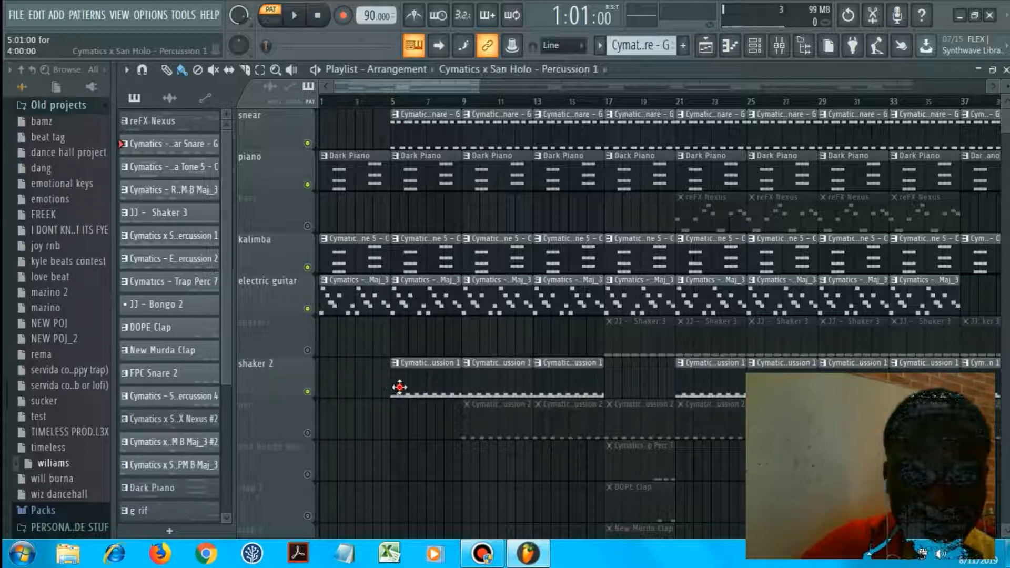
double_click(399, 387)
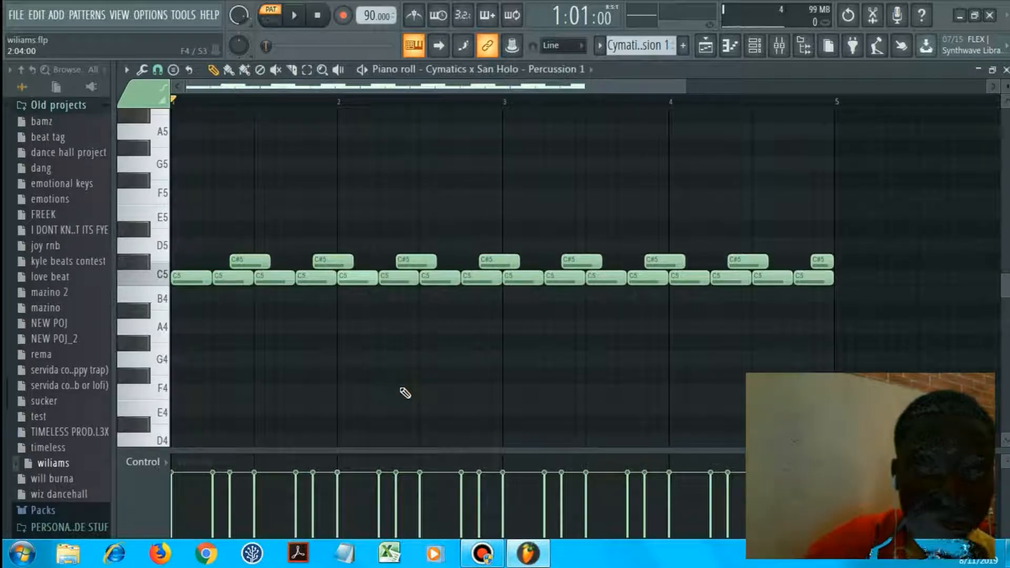
Unmute the Cymatics x San Holo - Percussion 1 channel in the channel rack and play its pattern.
key(F6)
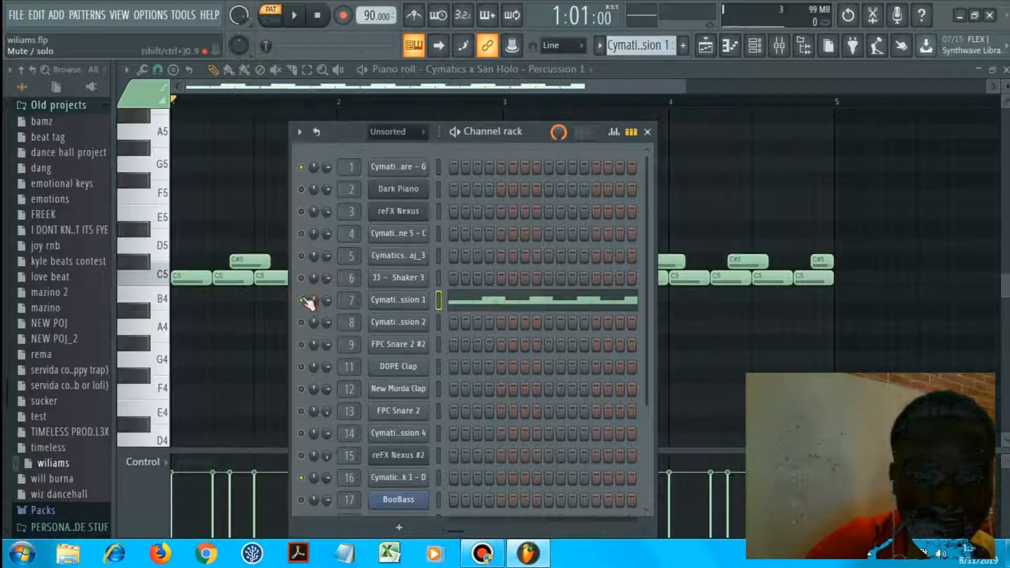
key(F6)
key(space)
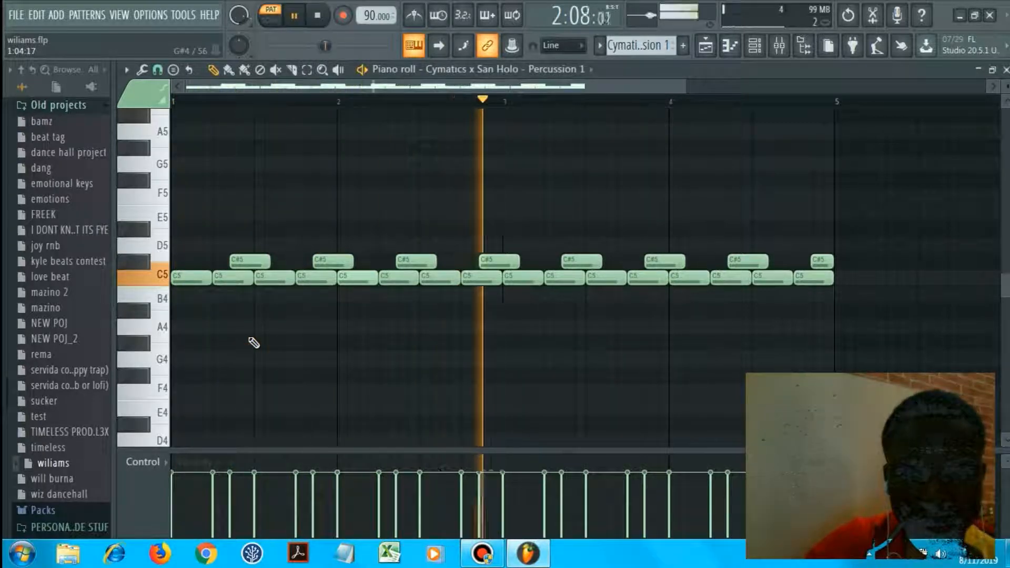
key(space)
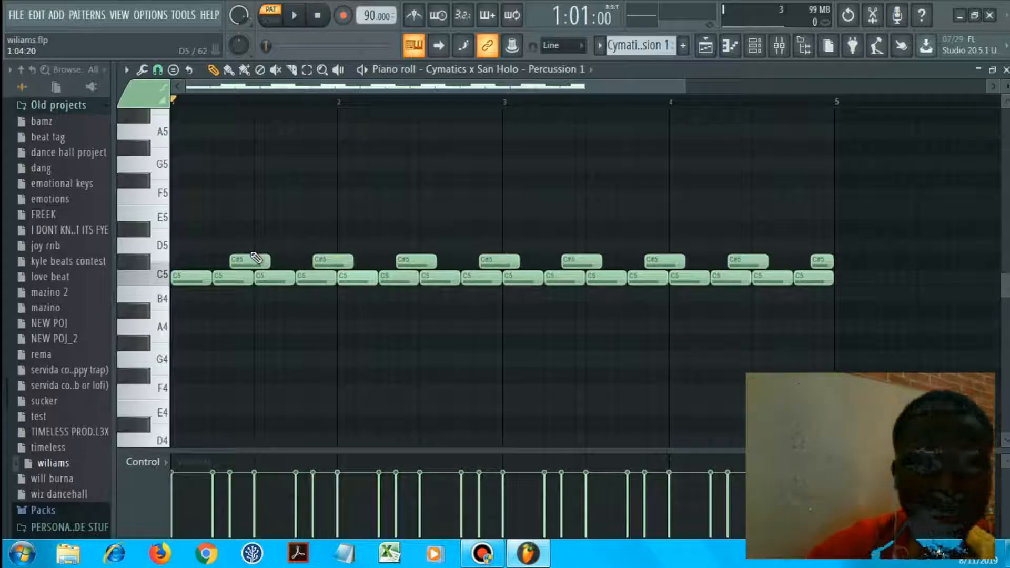
key(F6)
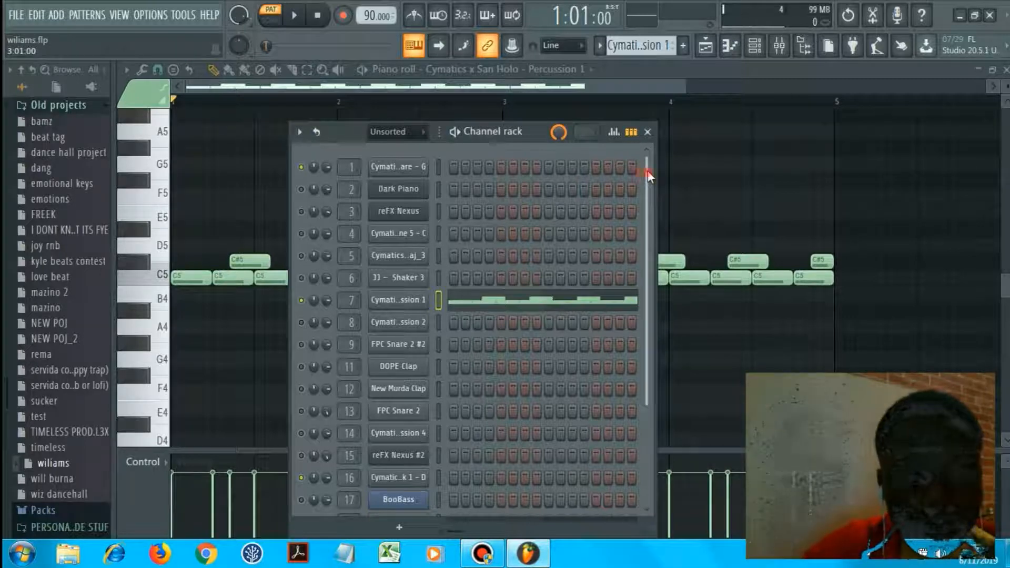
drag(646, 173, 646, 197)
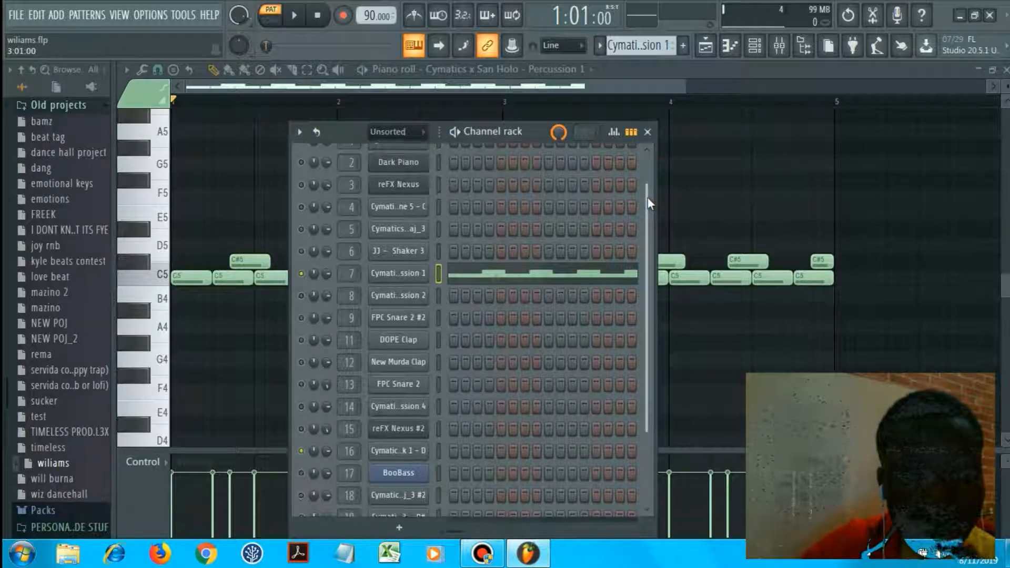
click(273, 185)
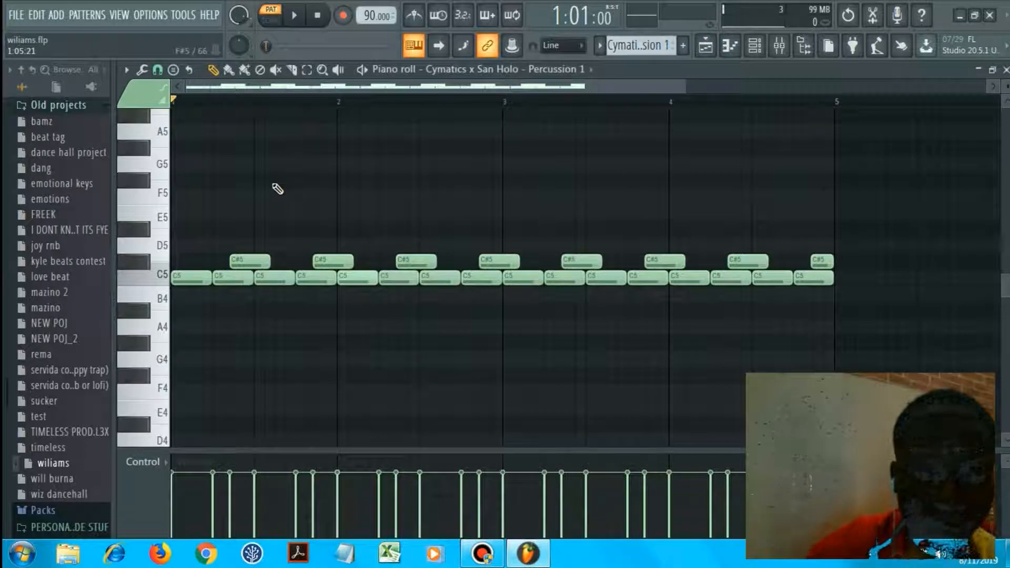
Return to the playlist and unmute Track 17, which holds the 132_OutShaker_01_670 audio clips.
key(F5)
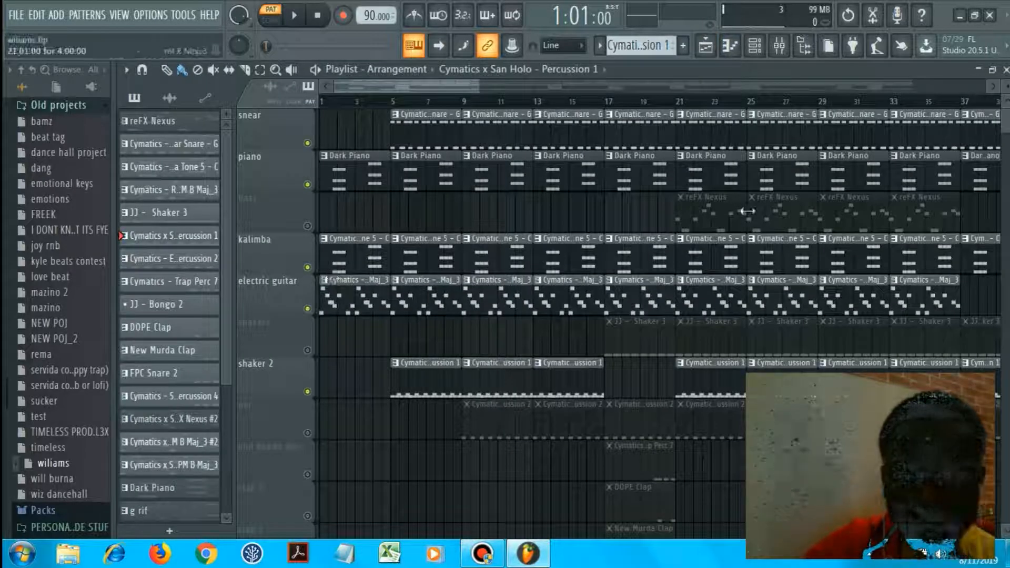
mouse_move(1004, 120)
mouse_down()
mouse_move(1006, 164)
mouse_move(1006, 128)
mouse_up()
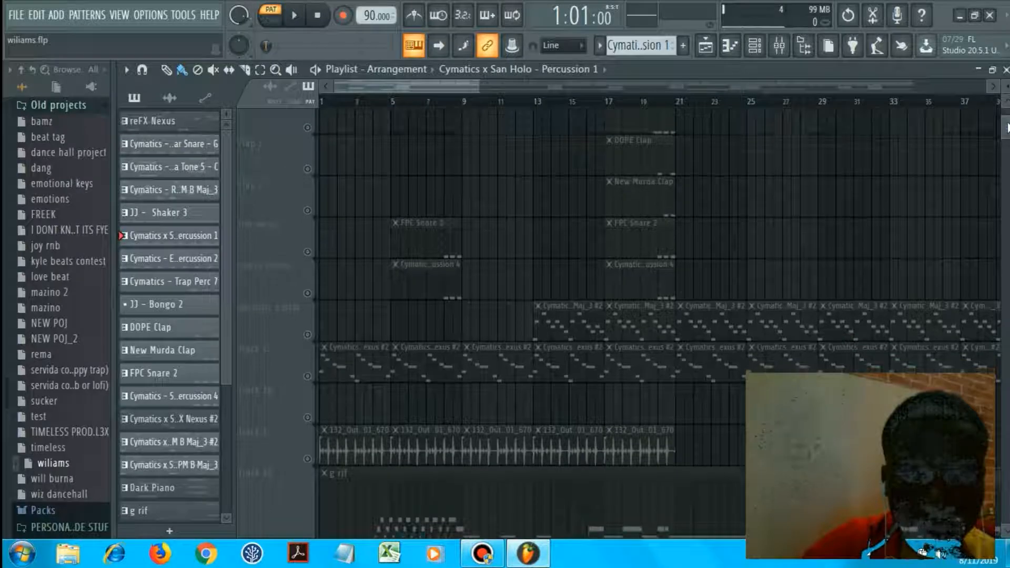
click(308, 459)
Filter the channel rack to the Audio group and unmute the 132_OutShaker_01_670 channel.
key(F6)
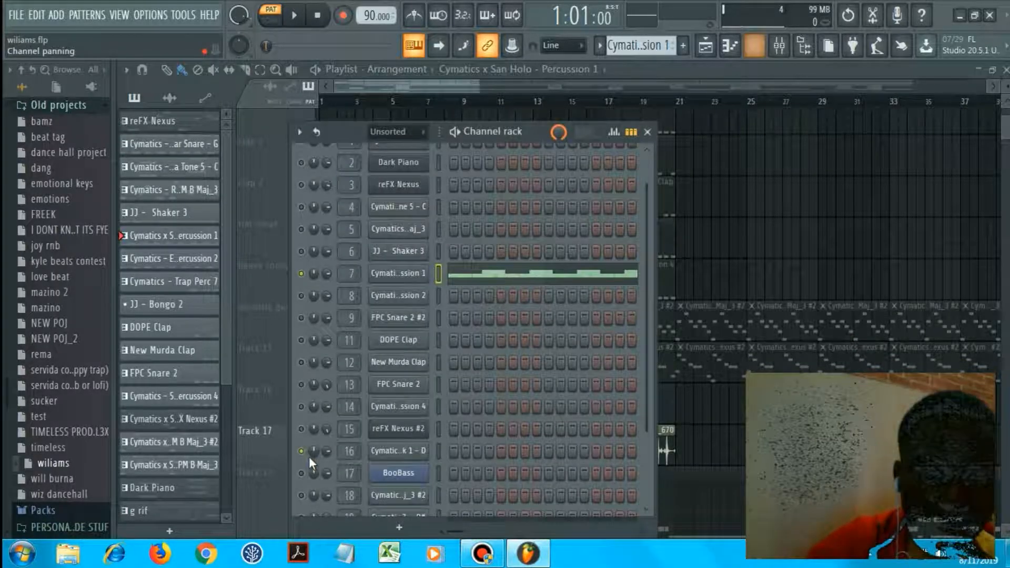
click(418, 136)
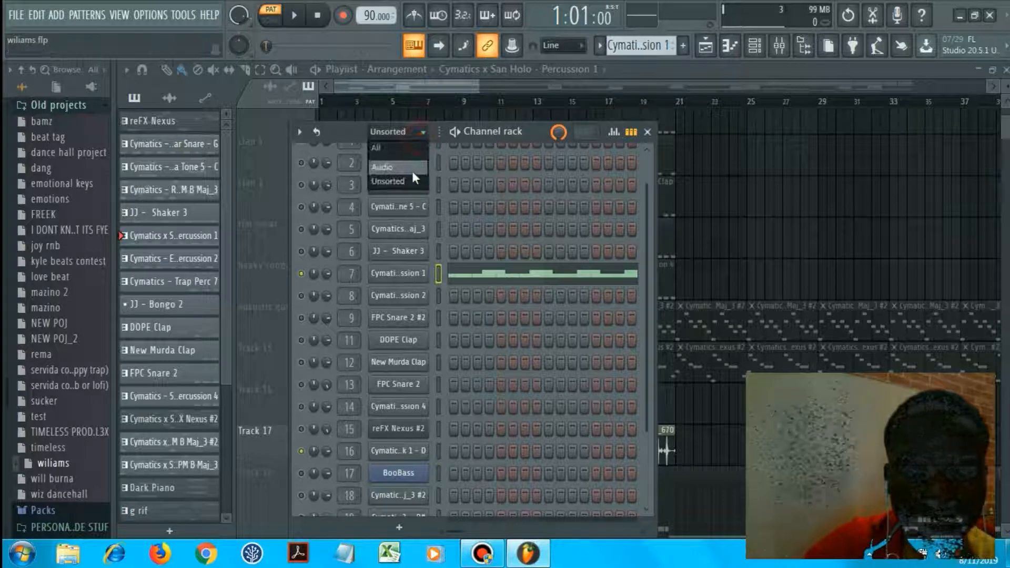
click(412, 172)
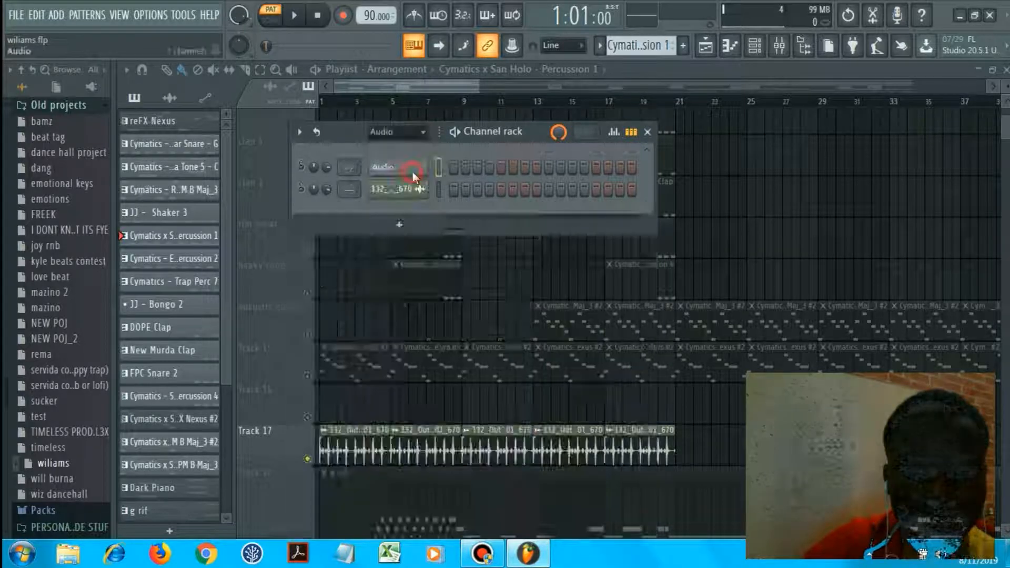
click(300, 189)
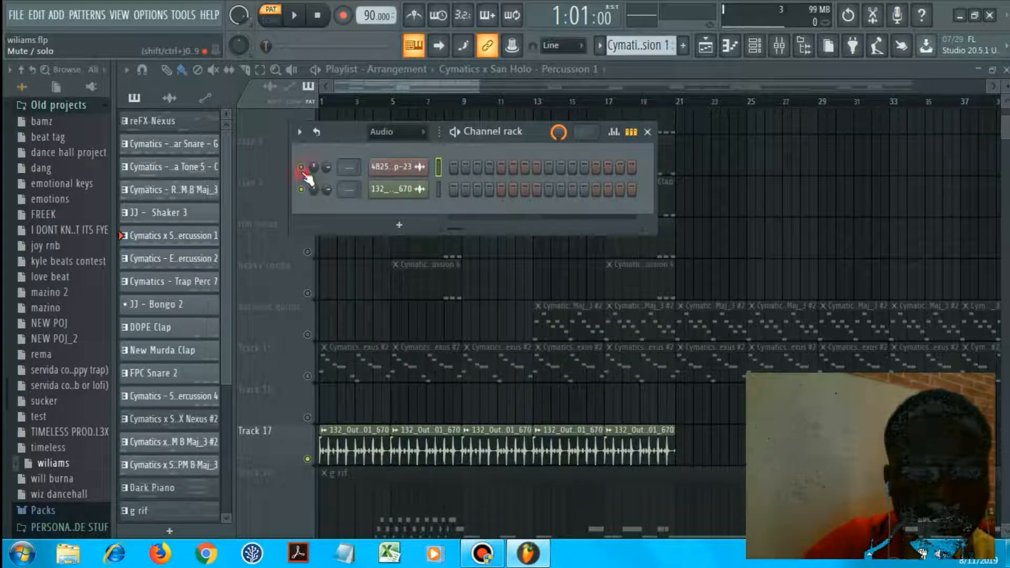
key(F6)
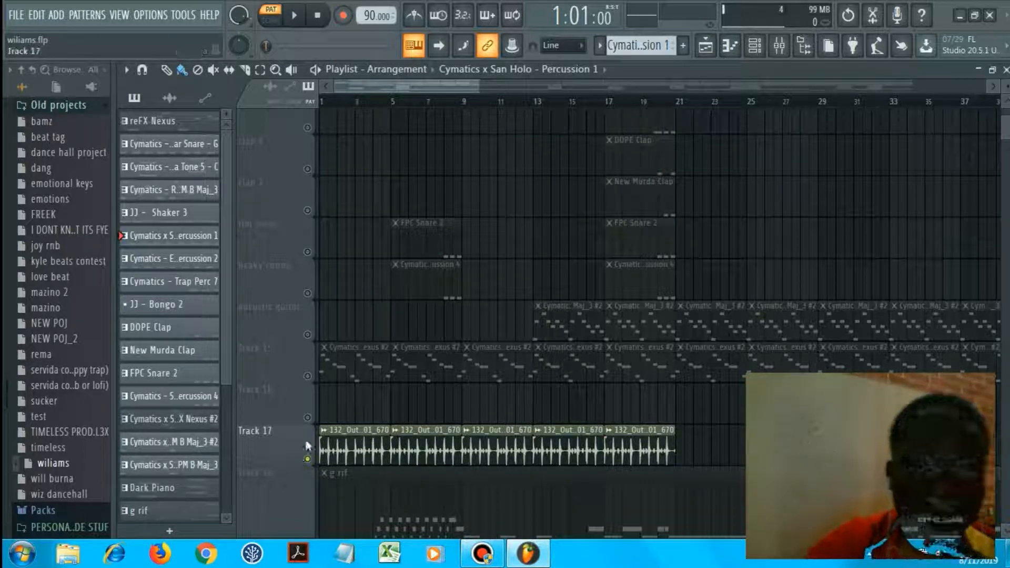
Switch playback from pattern to song mode and play the Track 17 shaker loop from the start.
click(306, 458)
key(space)
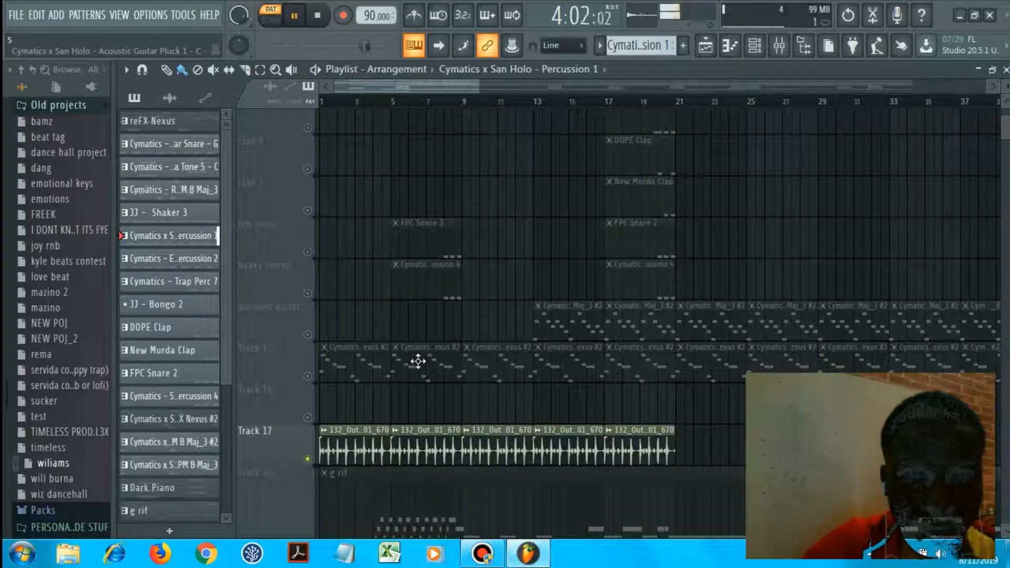
key(space)
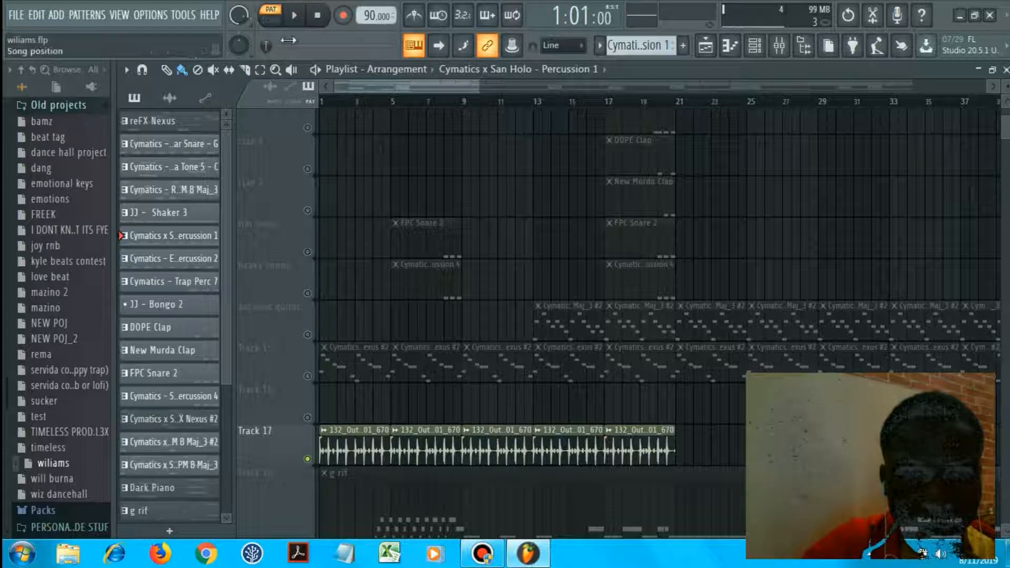
click(276, 20)
key(space)
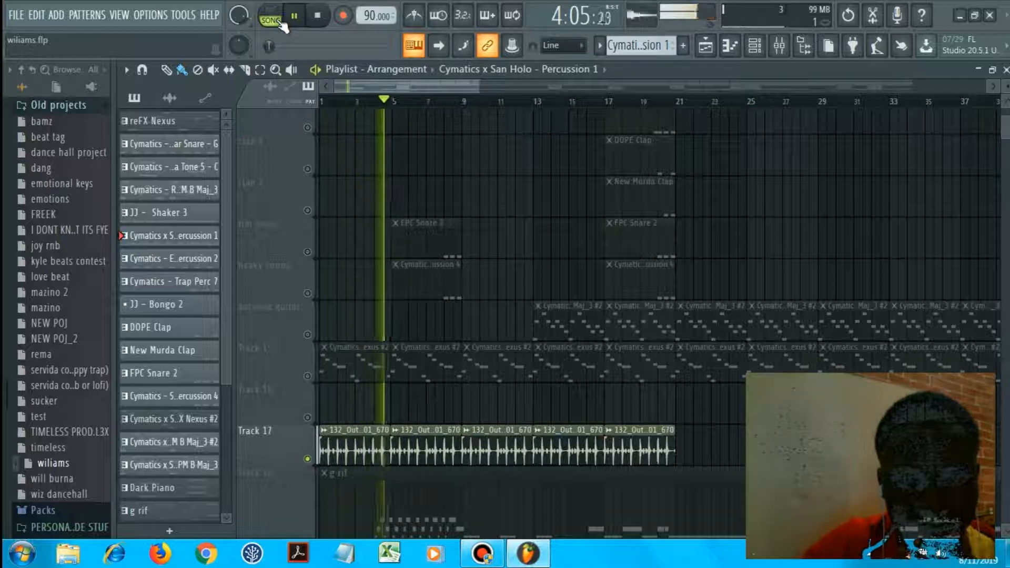
key(space)
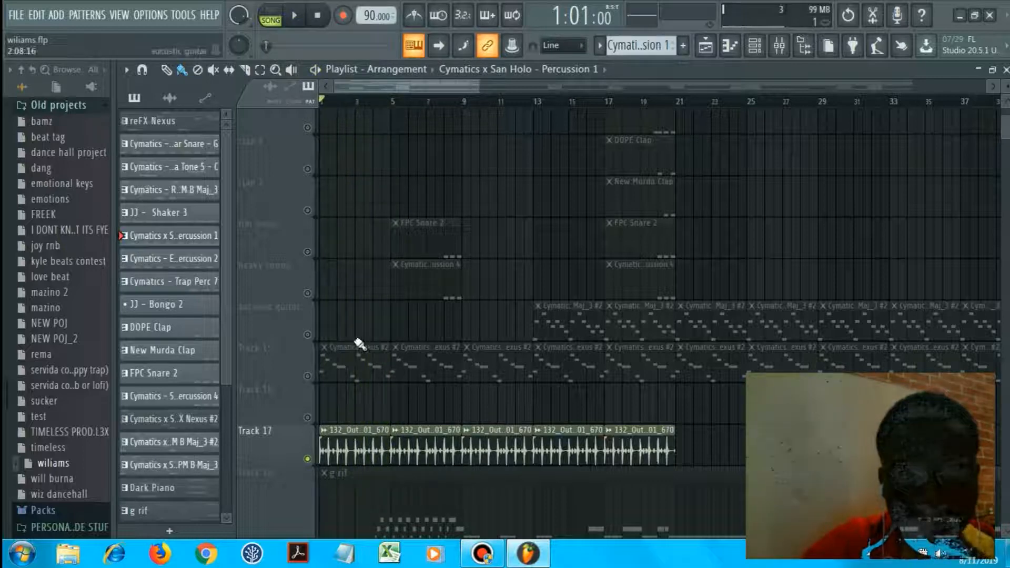
Move the first 132_OutShaker_01_670 clip to Track 16, unmute that track, and resize the clip to end at bar 5.
click(356, 430)
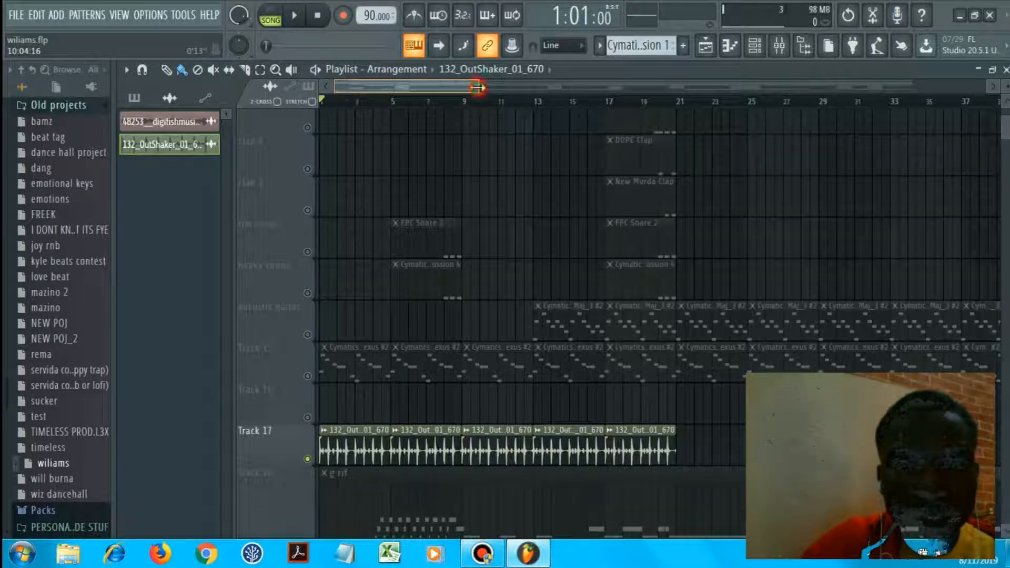
drag(479, 85, 391, 85)
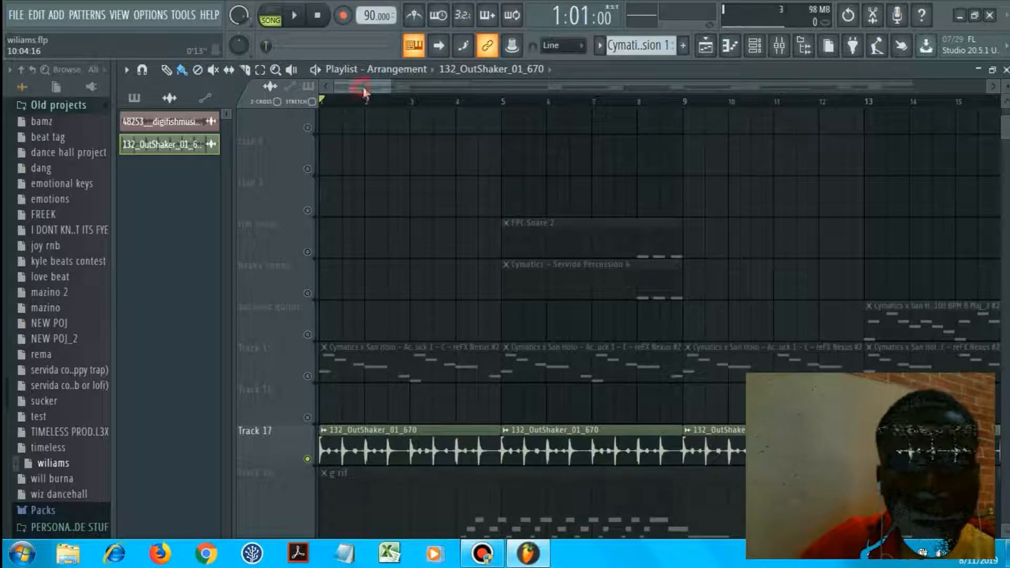
drag(433, 440, 554, 400)
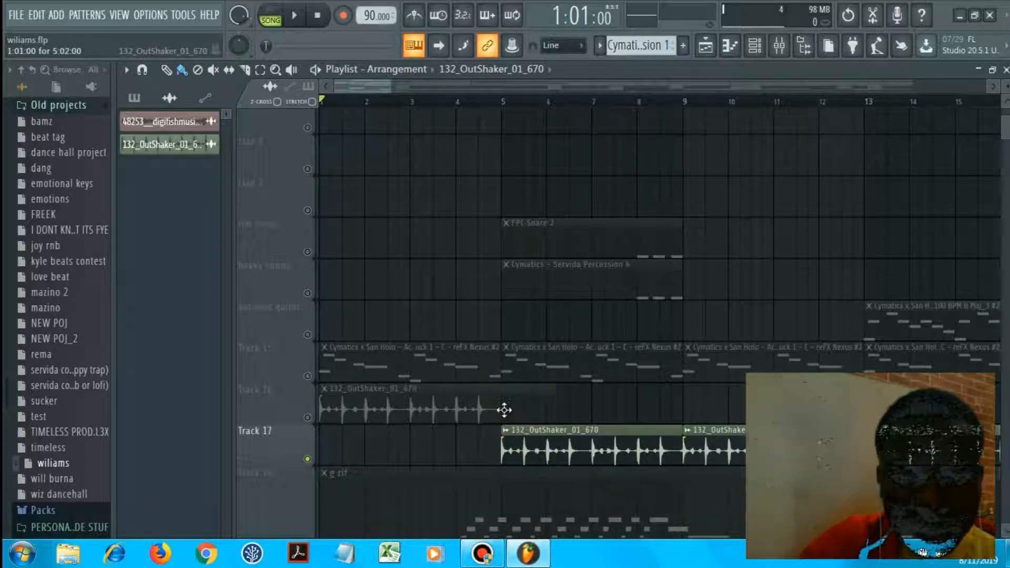
click(307, 417)
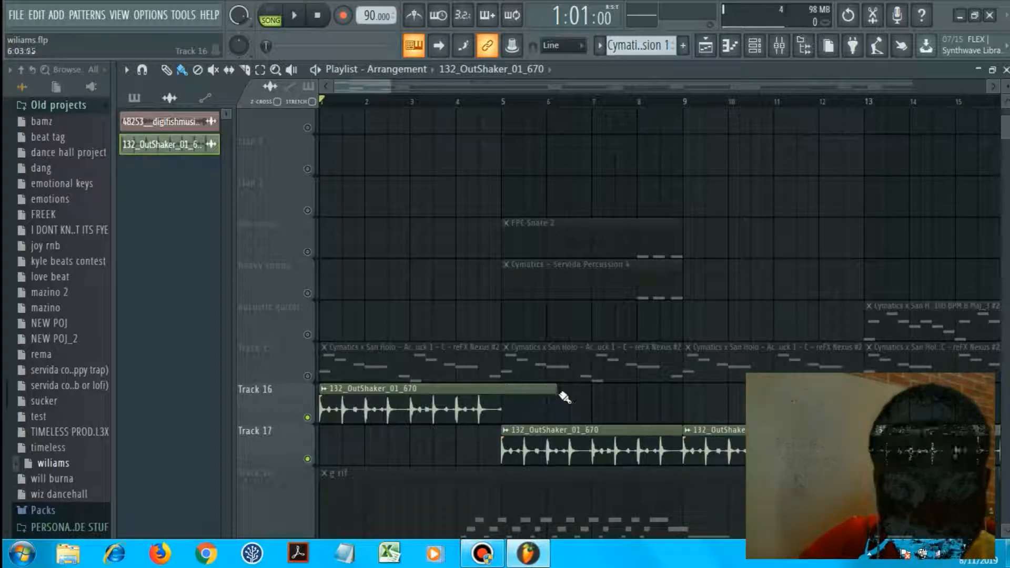
drag(555, 396, 502, 398)
Open the sample settings of the Track 16 shaker clip and set its time stretching to a tempo of 75.
double_click(475, 400)
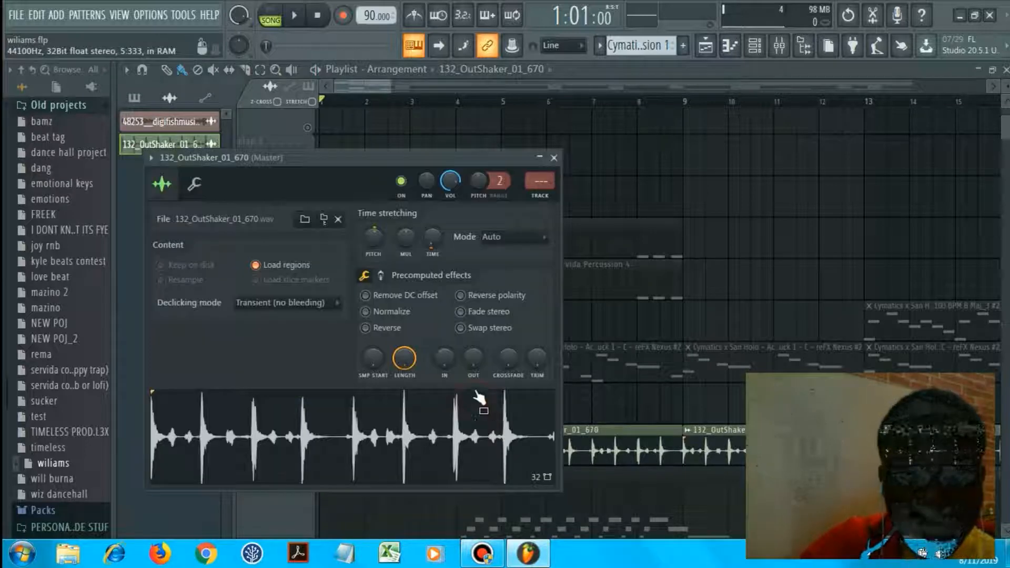
mouse_move(433, 242)
mouse_down()
mouse_move(433, 251)
mouse_move(433, 241)
mouse_up()
click(554, 158)
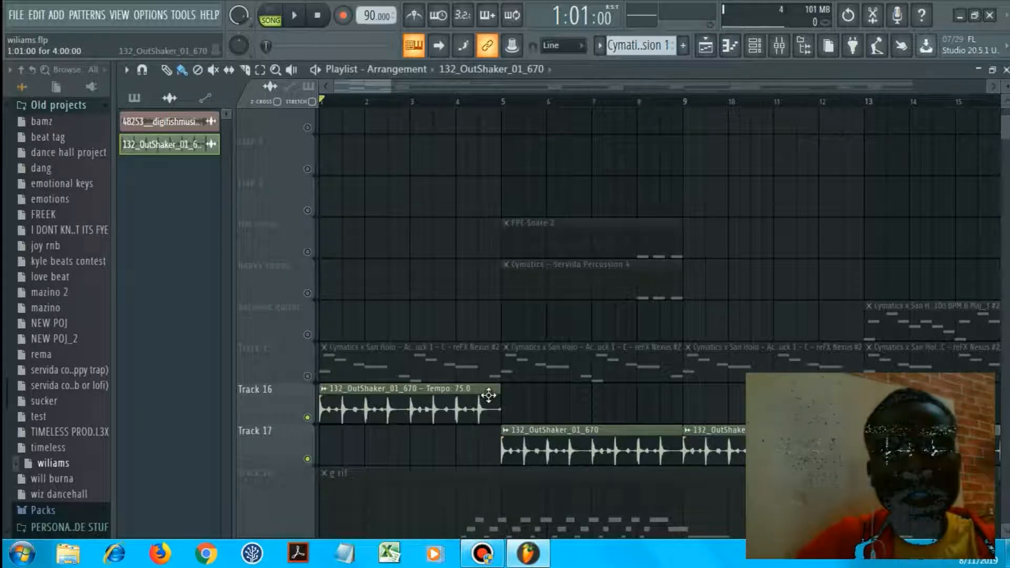
Move the shaker clip from Track 16 back to the start of Track 17.
click(488, 395)
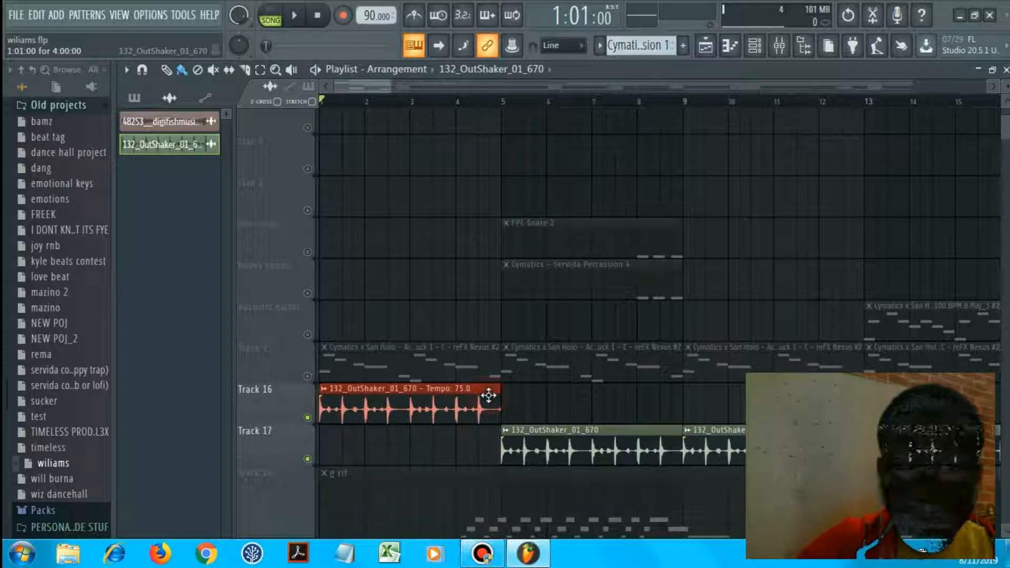
scroll(488, 396, down, 1)
drag(488, 396, 490, 370)
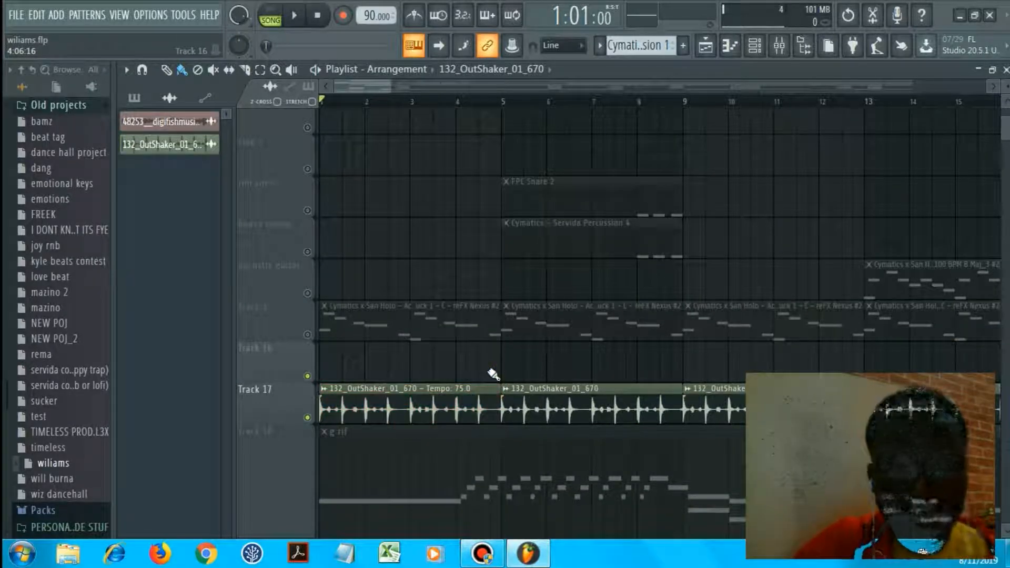
ctrl+right_click(490, 371)
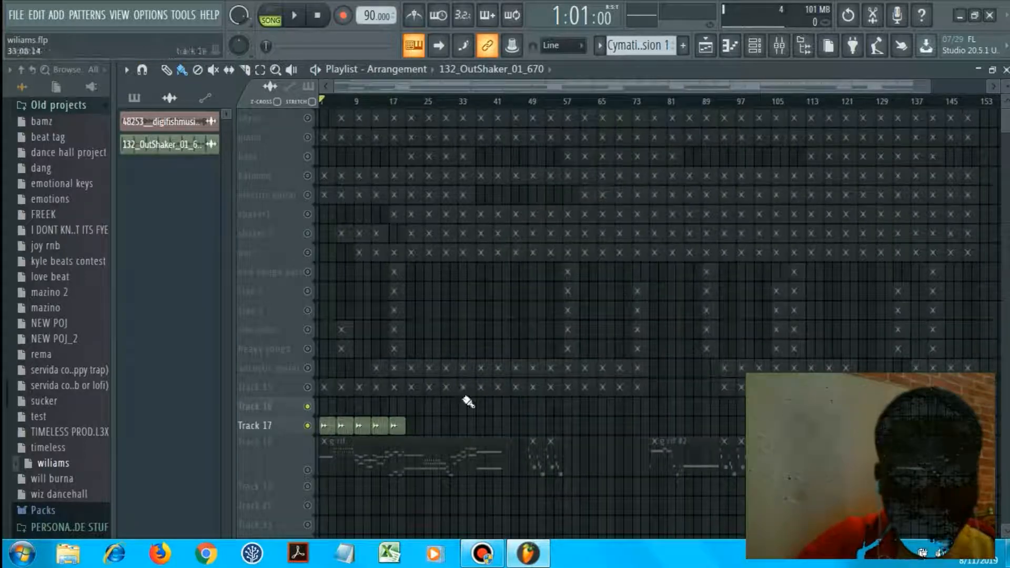
ctrl+right_click(463, 399)
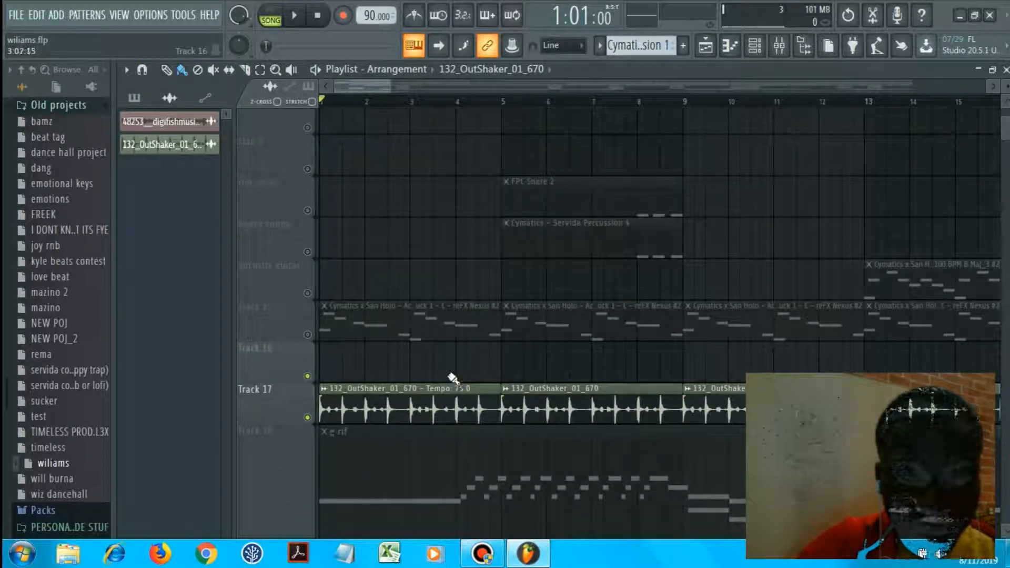
Unmute Track 15 with the reFX Nexus #2 clips and briefly play the song.
drag(386, 88, 465, 88)
click(316, 337)
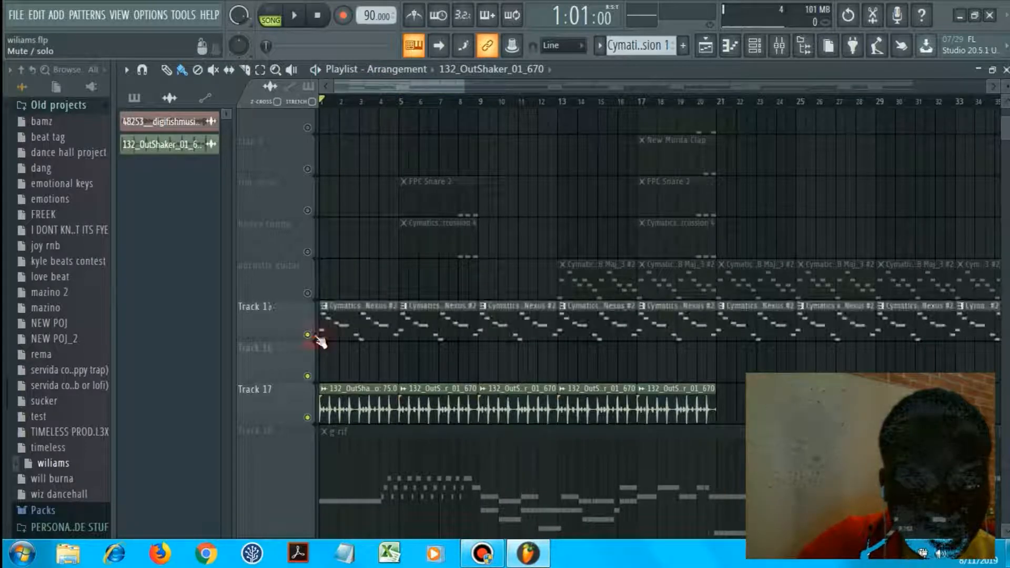
key(space)
key(space)
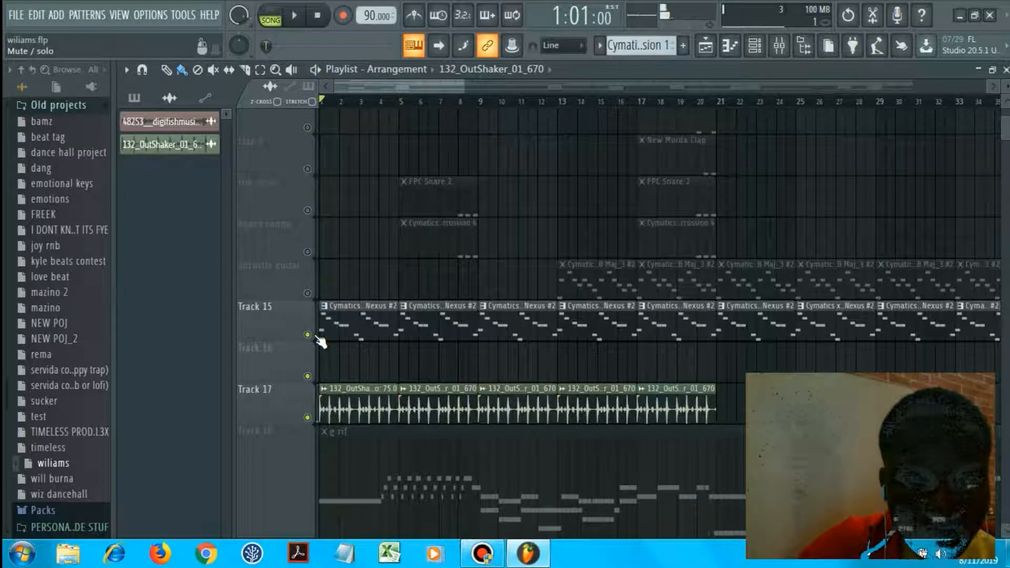
Open the Track 15 pattern in the piano roll, unmute the reFX Nexus #2 channel and test playback.
click(333, 323)
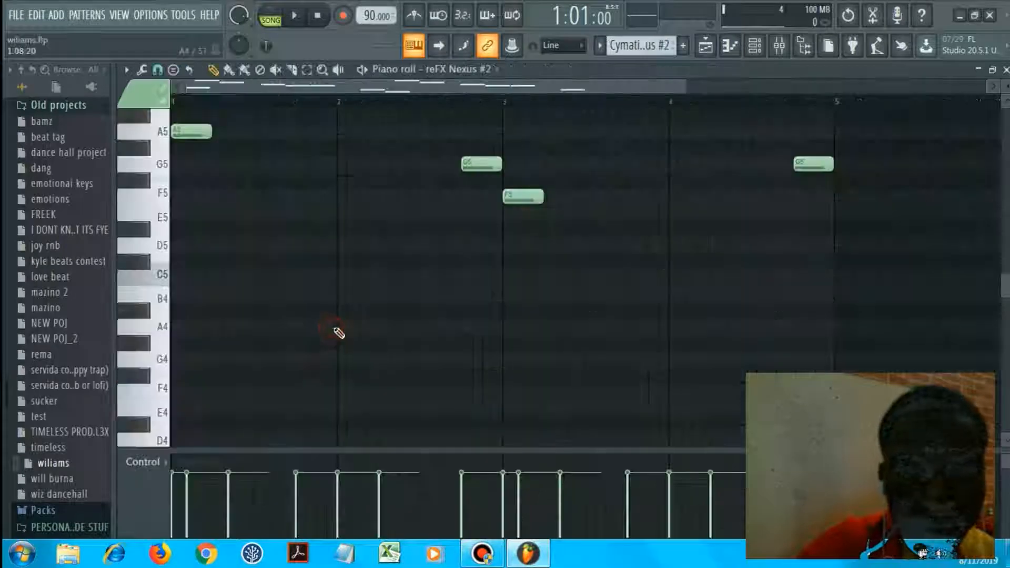
key(F6)
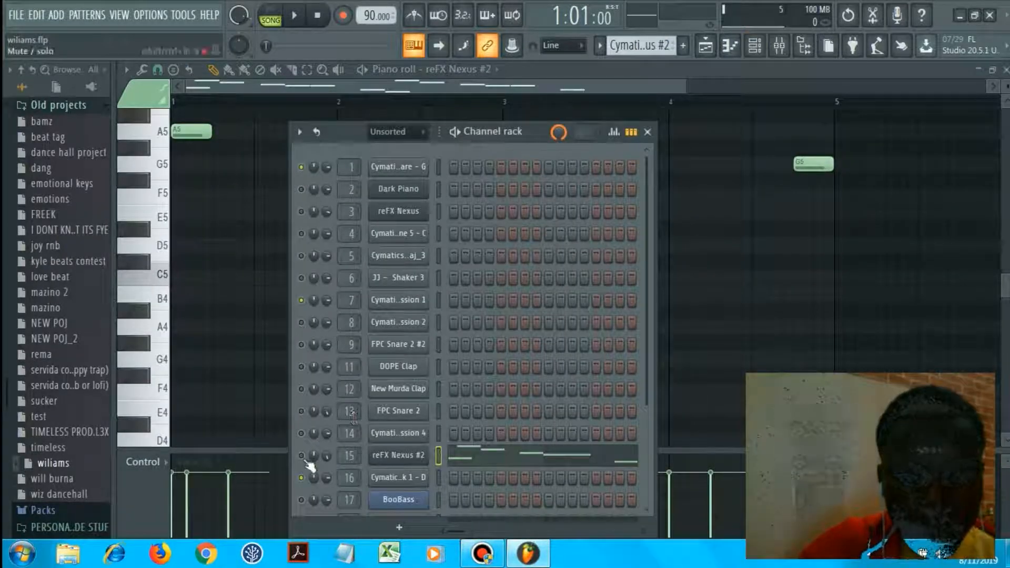
click(301, 455)
key(space)
key(space)
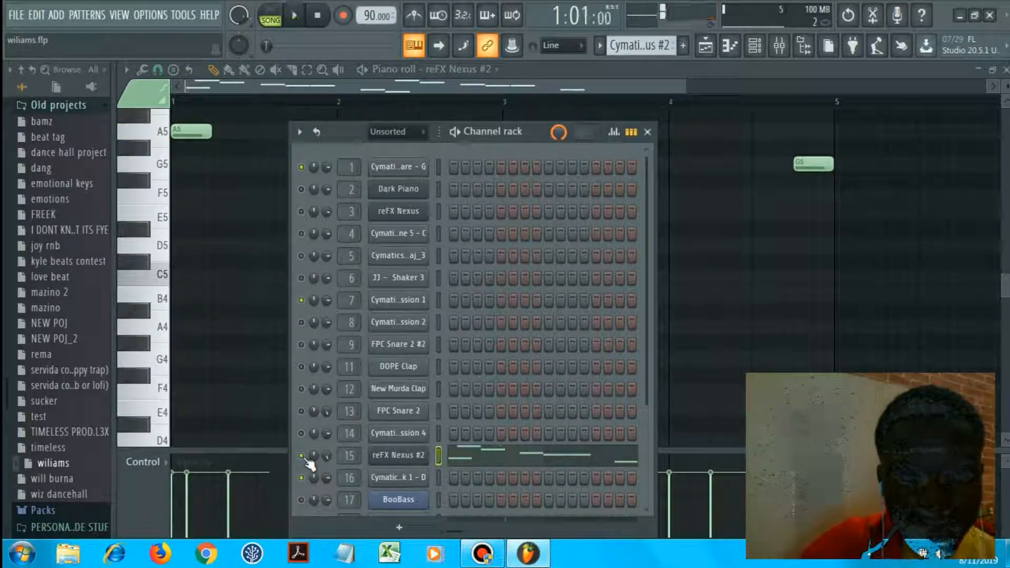
Open the reFX Nexus #2 instrument to examine the PL Mute Guitars 2 preset and its mix and effect settings.
click(427, 459)
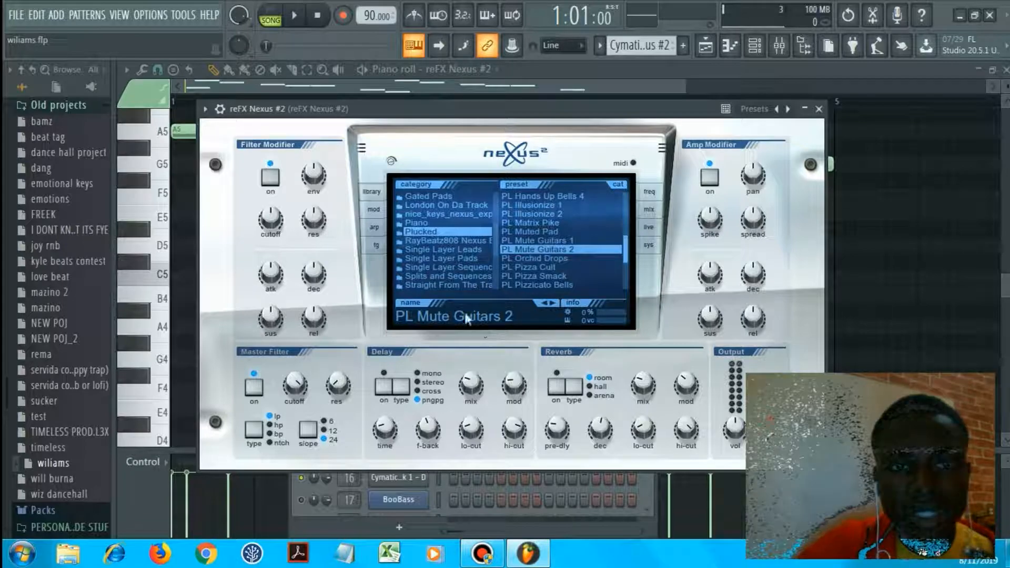
click(641, 210)
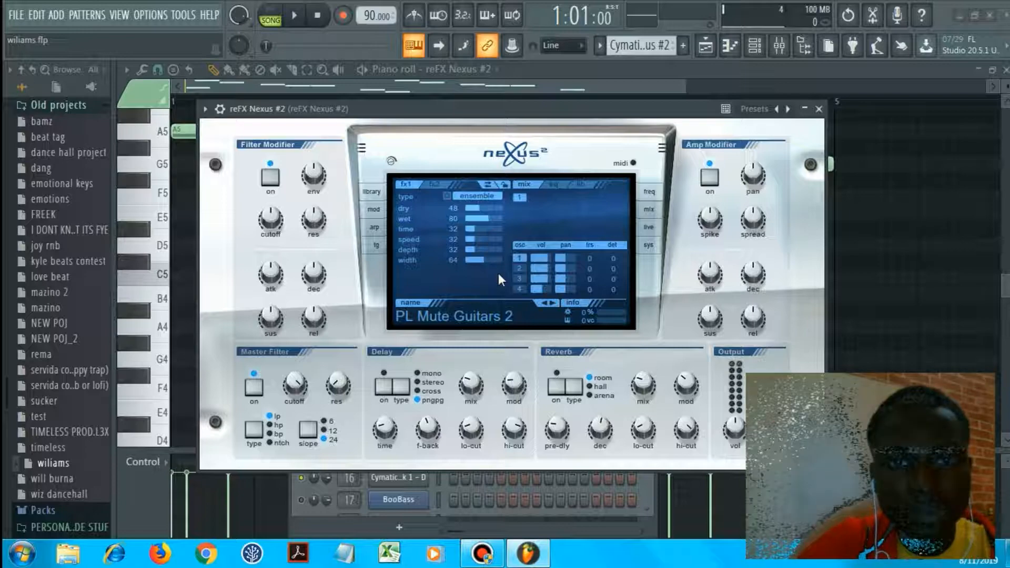
right_click(867, 318)
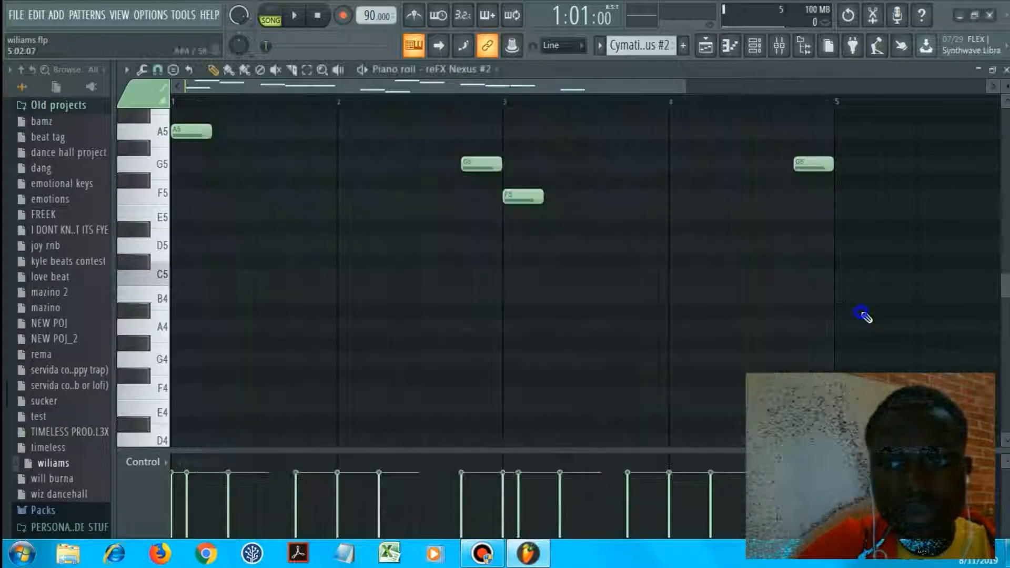
Play the song from the start with the reFX Nexus #2 notes shown in the piano roll.
key(space)
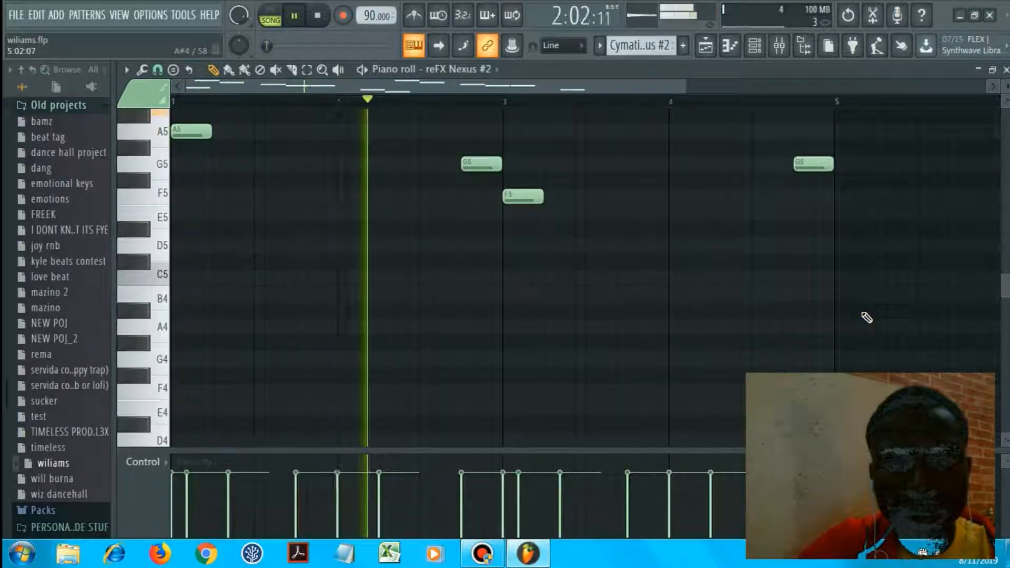
key(space)
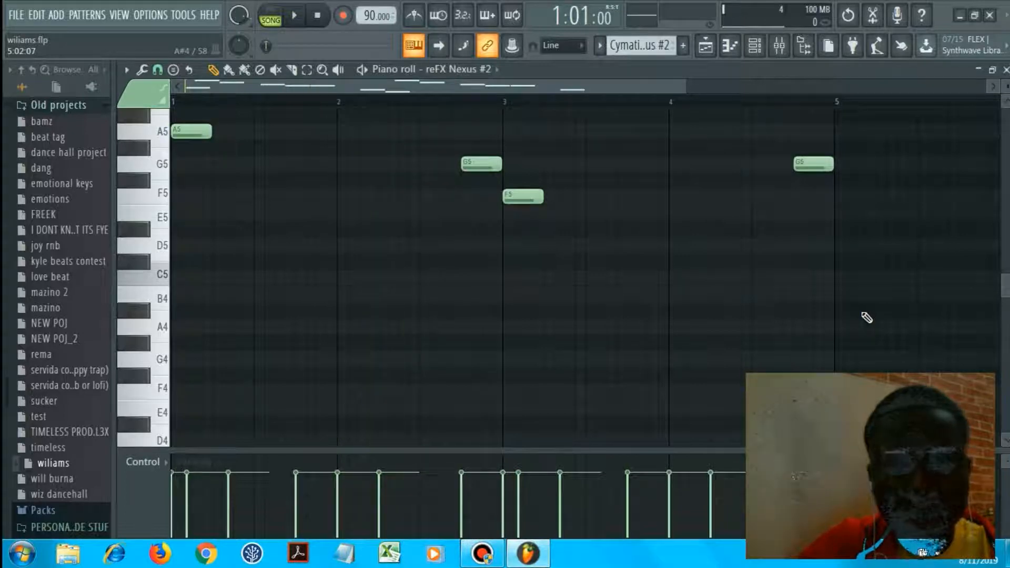
key(F5)
key(F5)
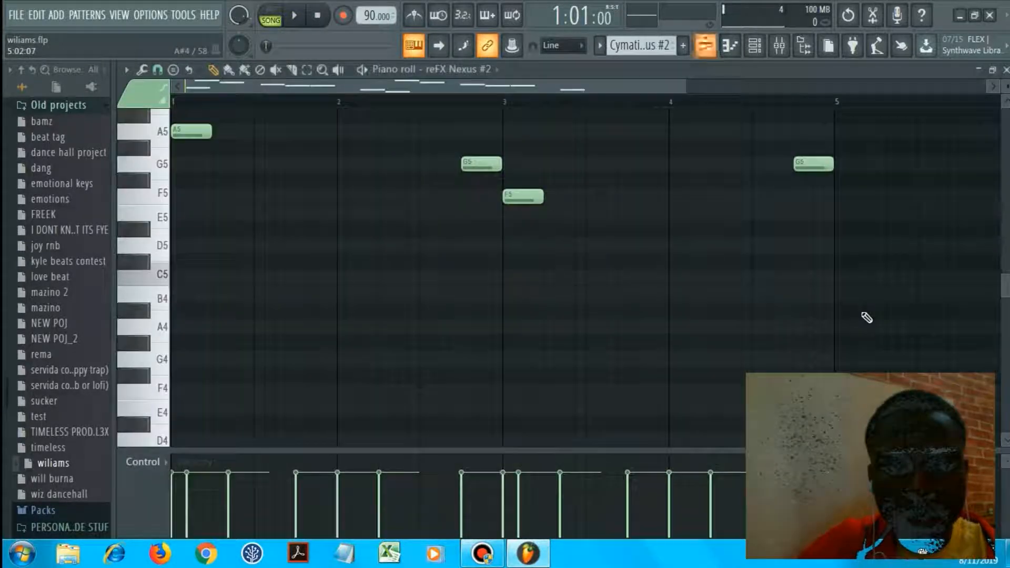
Toggle oscillators 3 and 4 of the PL Mute Guitars 2 preset in the reFX Nexus #2 instrument and close it.
key(F6)
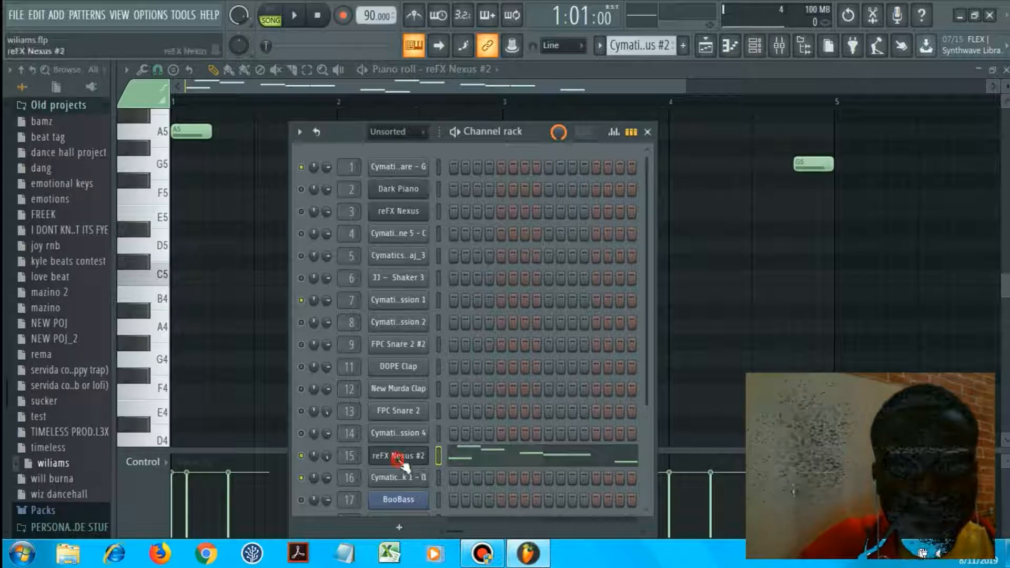
click(402, 457)
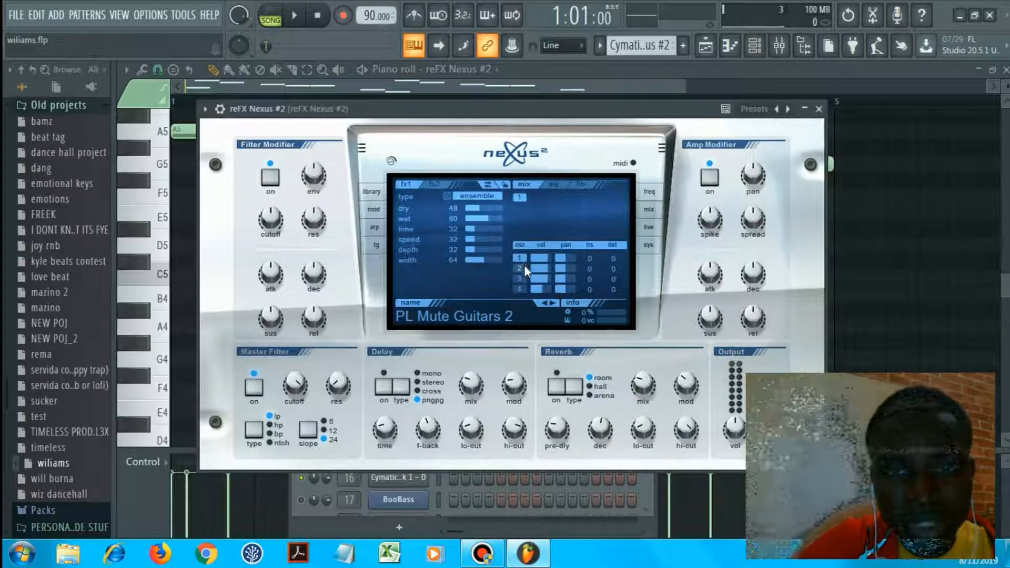
click(522, 280)
click(521, 288)
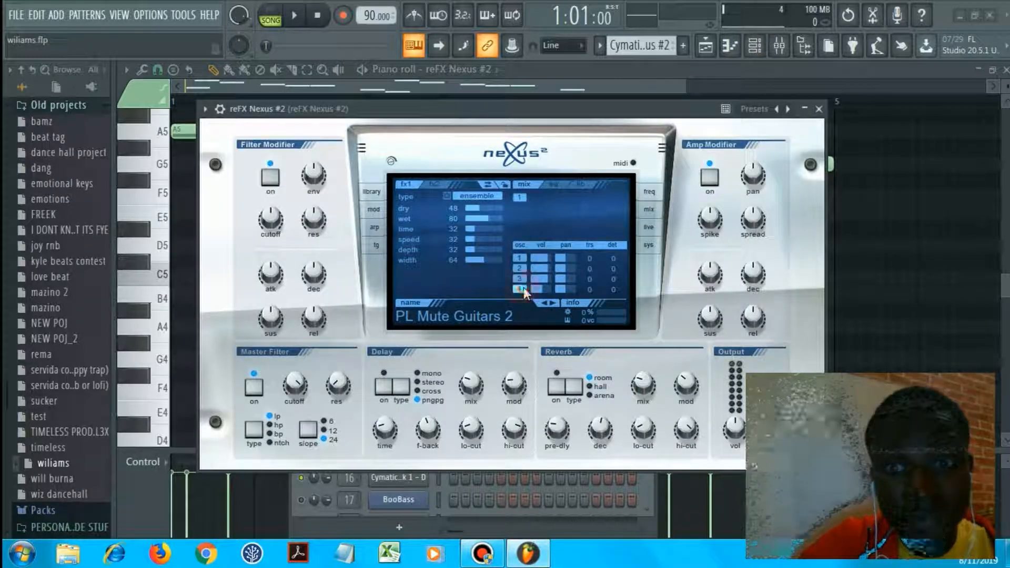
click(820, 110)
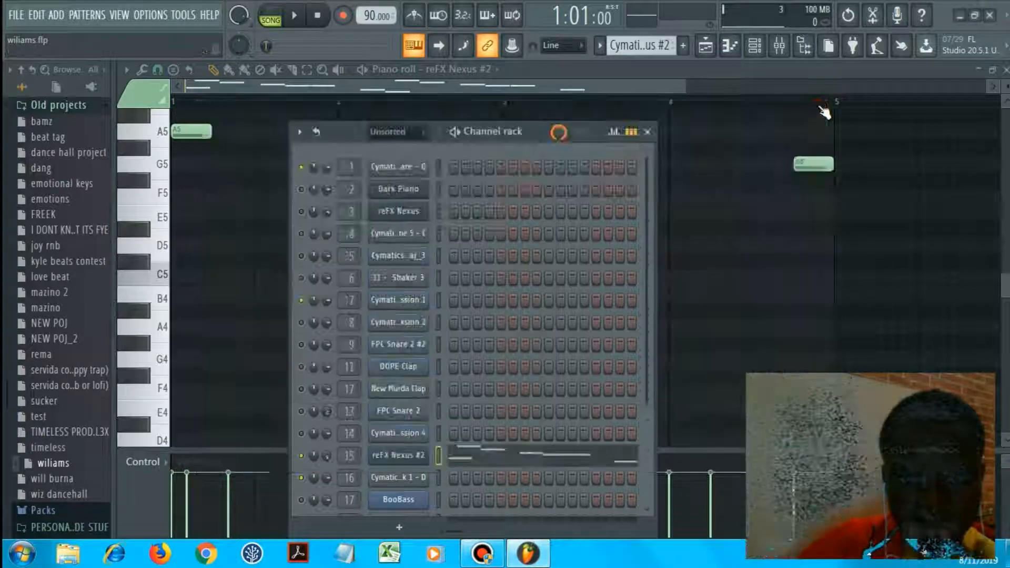
Switch to pattern mode and play the reFX Nexus #2 melody with all its notes shown in the piano roll.
click(544, 452)
click(544, 451)
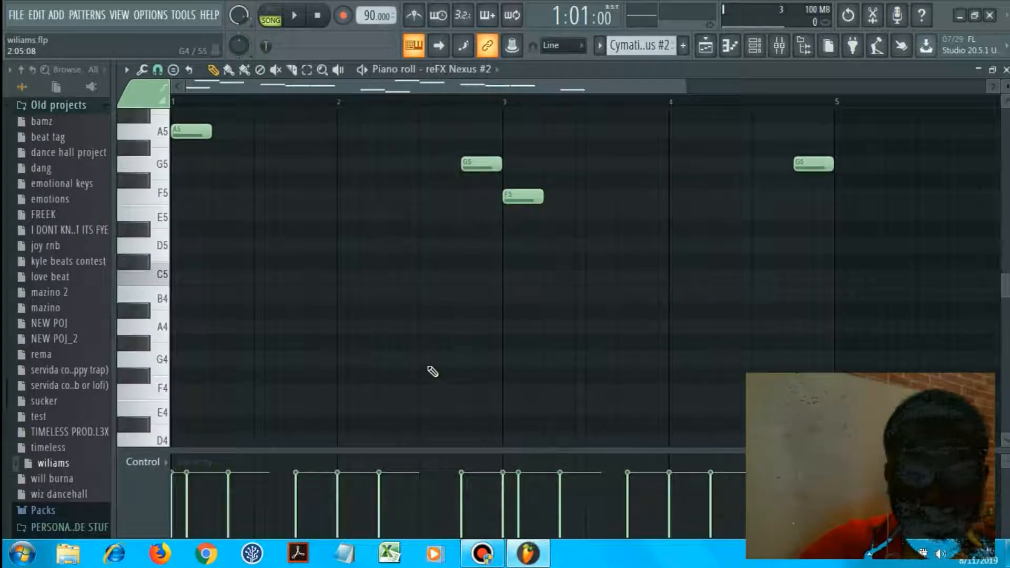
key(space)
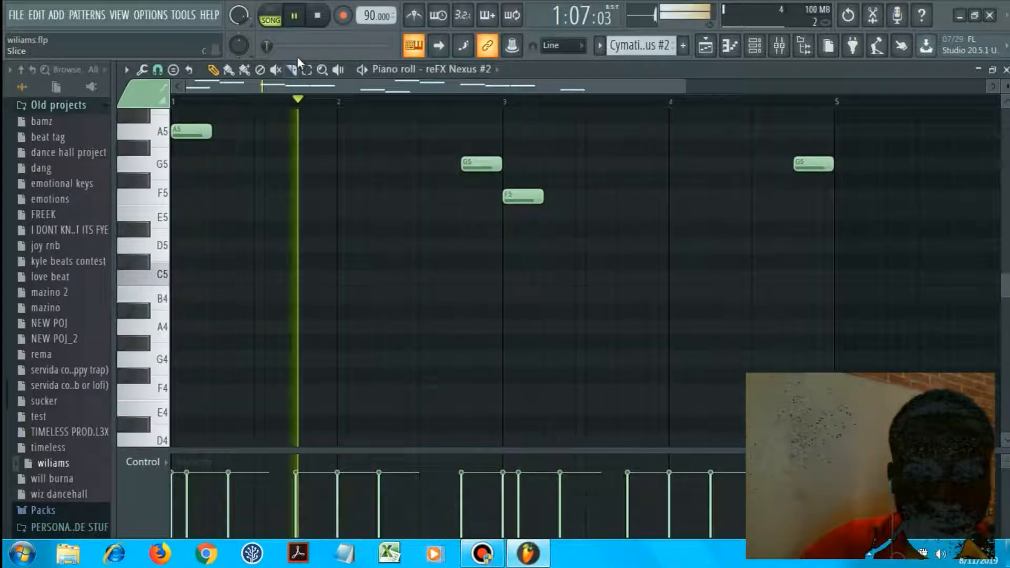
click(286, 20)
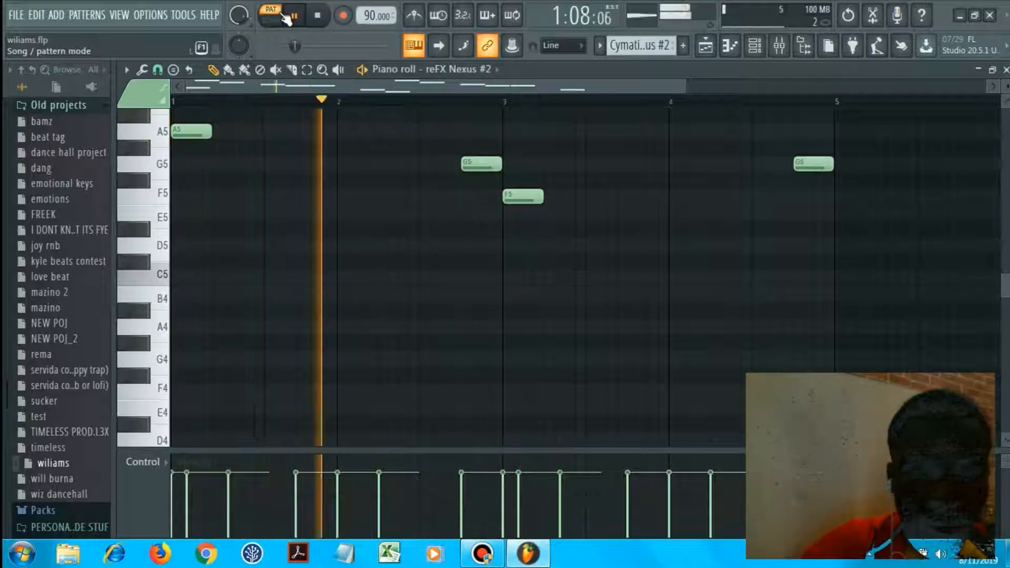
scroll(387, 237, up, 4)
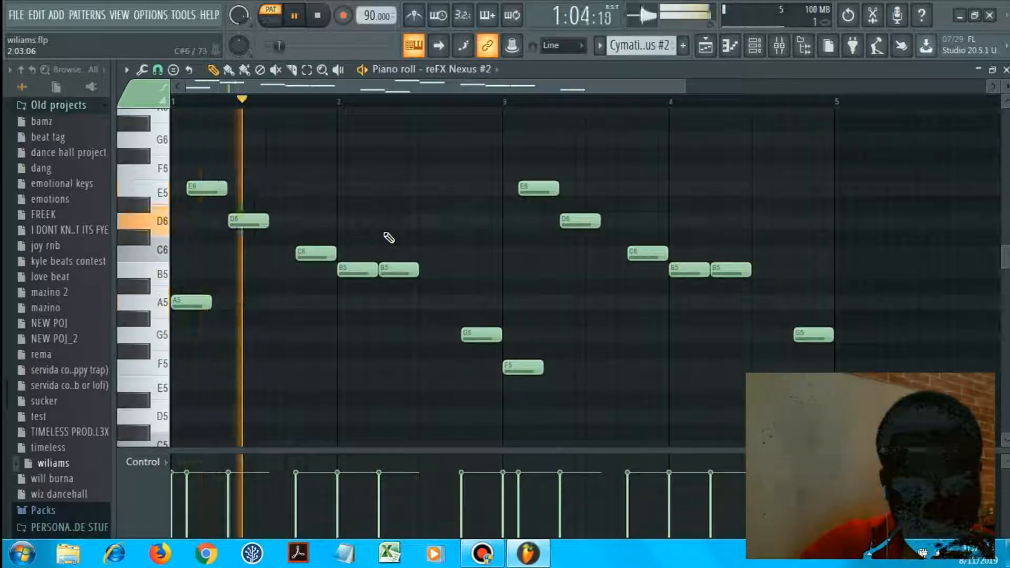
key(space)
Isolate the rim snear and heavy conga tracks in the playlist, keeping all other tracks muted.
key(F6)
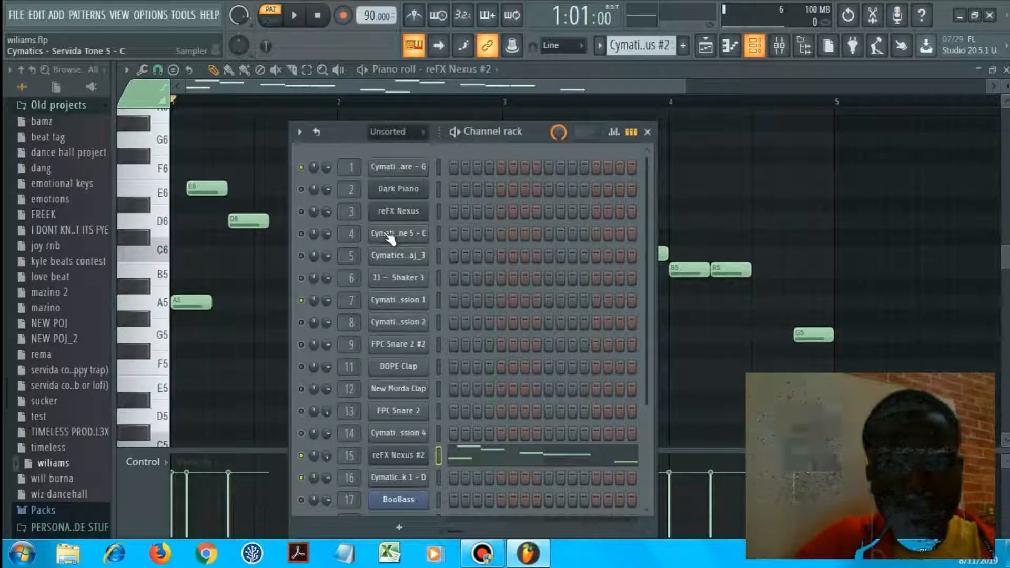
key(F5)
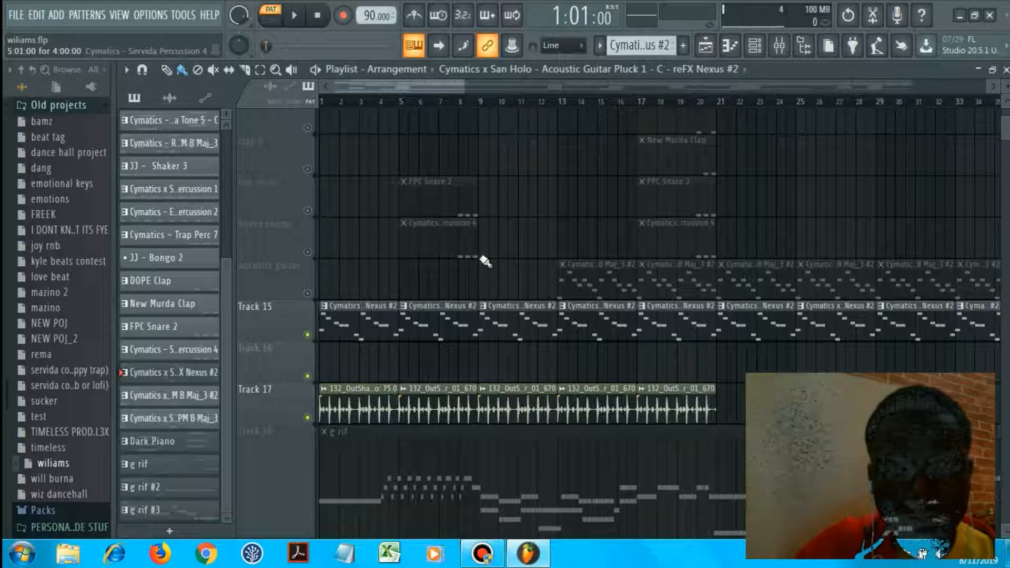
click(306, 210)
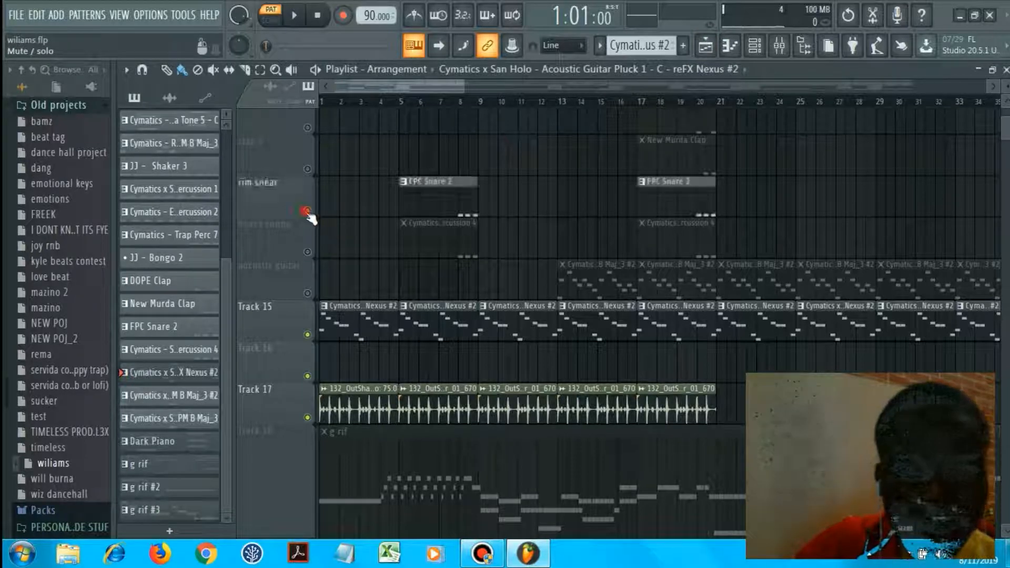
click(307, 251)
right_click(308, 252)
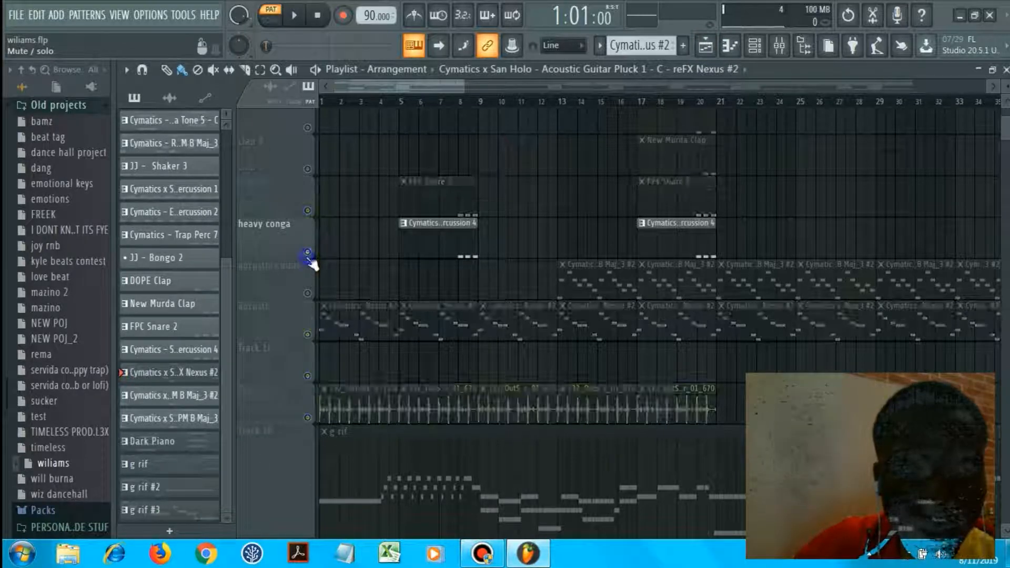
click(307, 211)
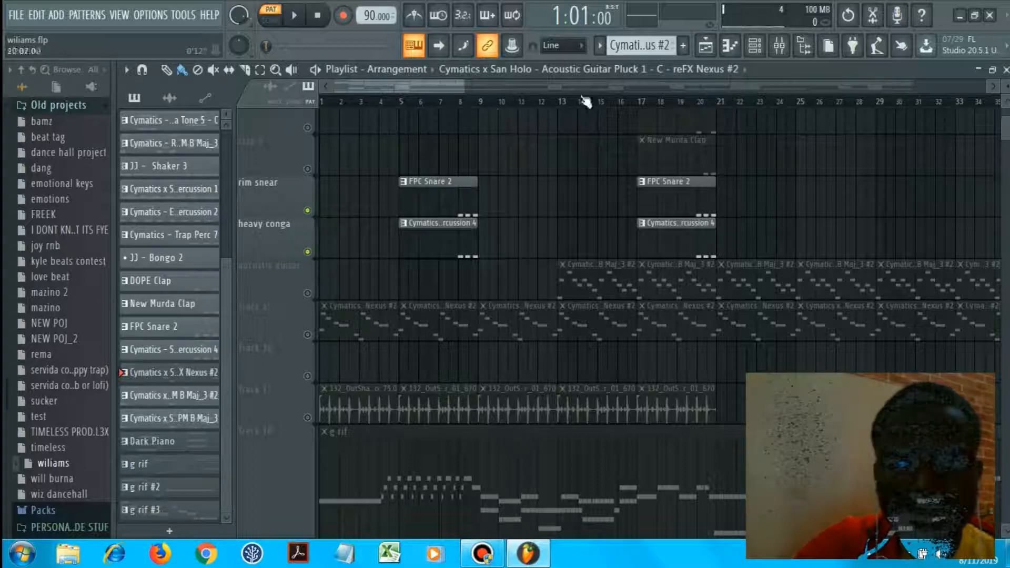
Play the arrangement in song mode from bar 6 to listen for the rim snear and heavy conga clips.
scroll(1004, 132, up, 2)
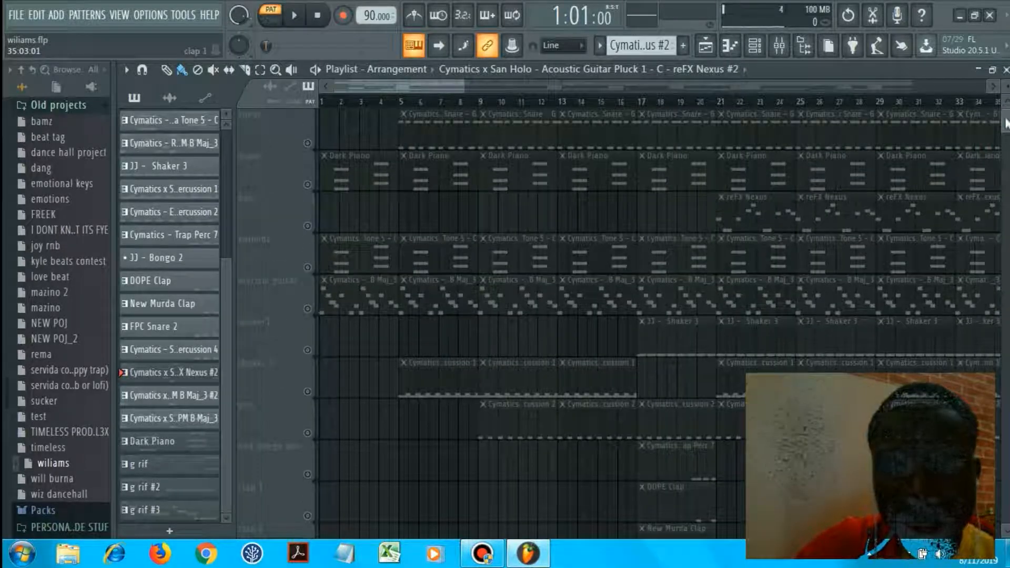
scroll(1004, 134, down, 2)
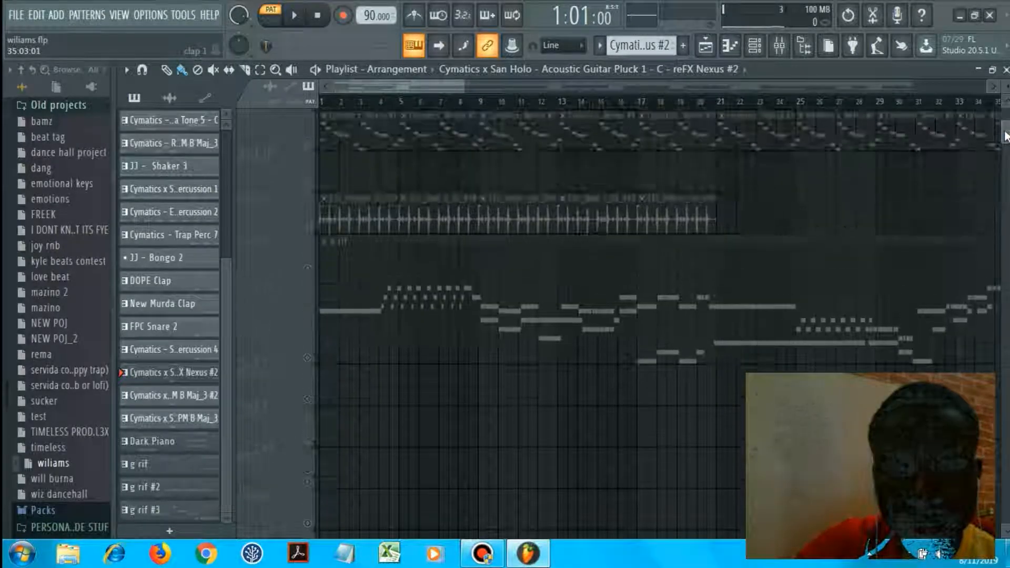
scroll(1003, 124, up, 4)
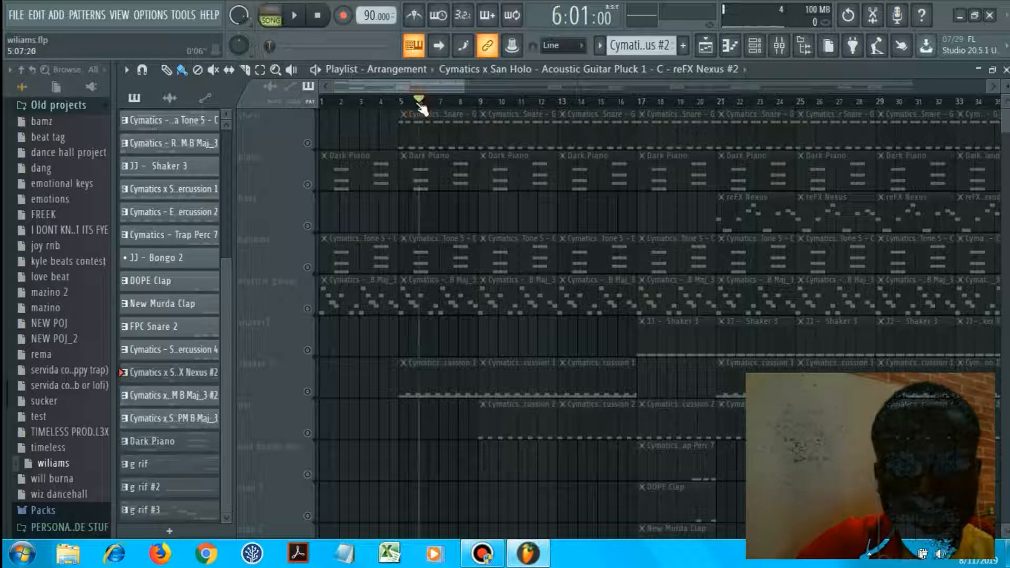
key(space)
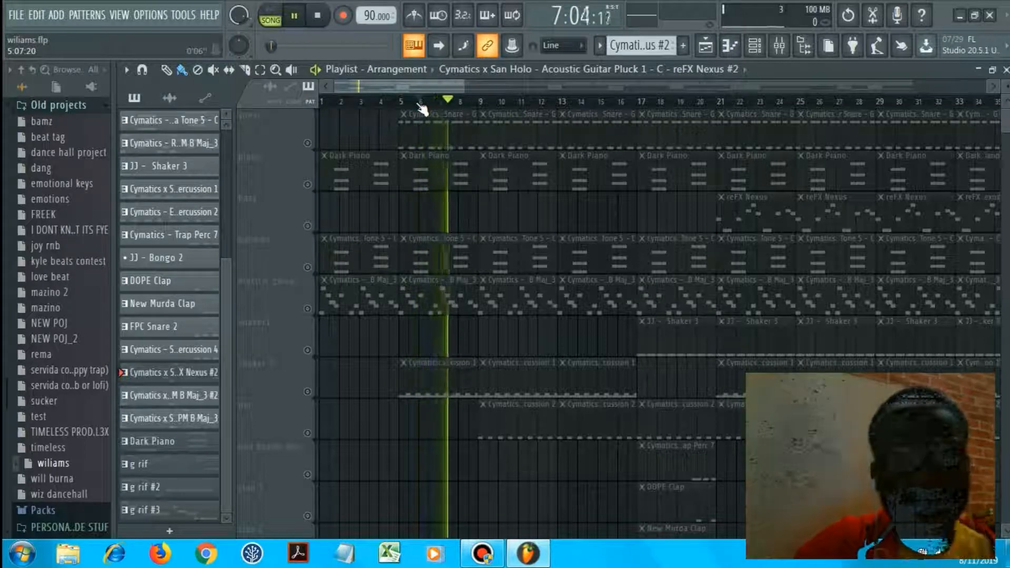
ctrl+right_click(360, 375)
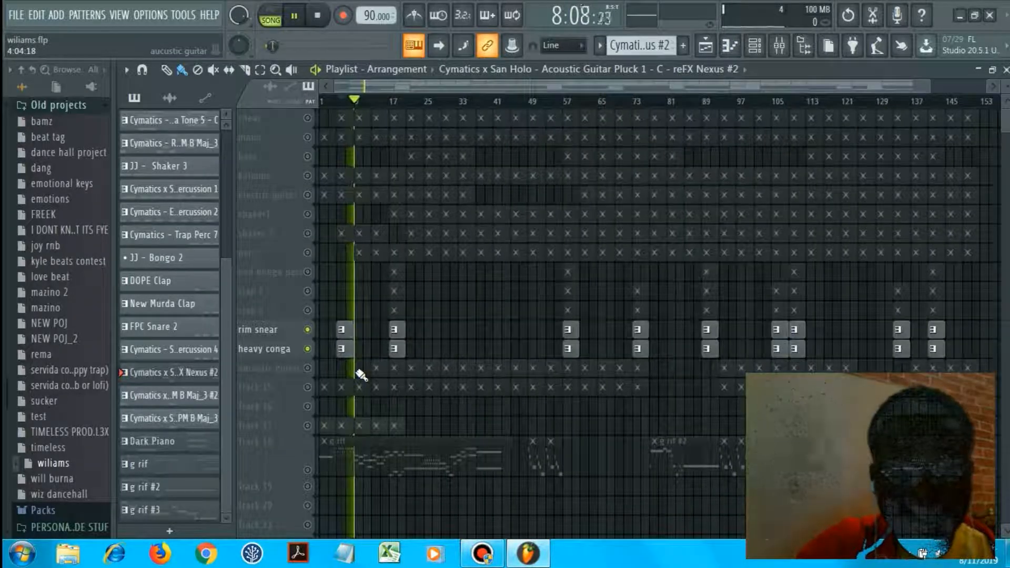
ctrl+right_click(365, 348)
key(space)
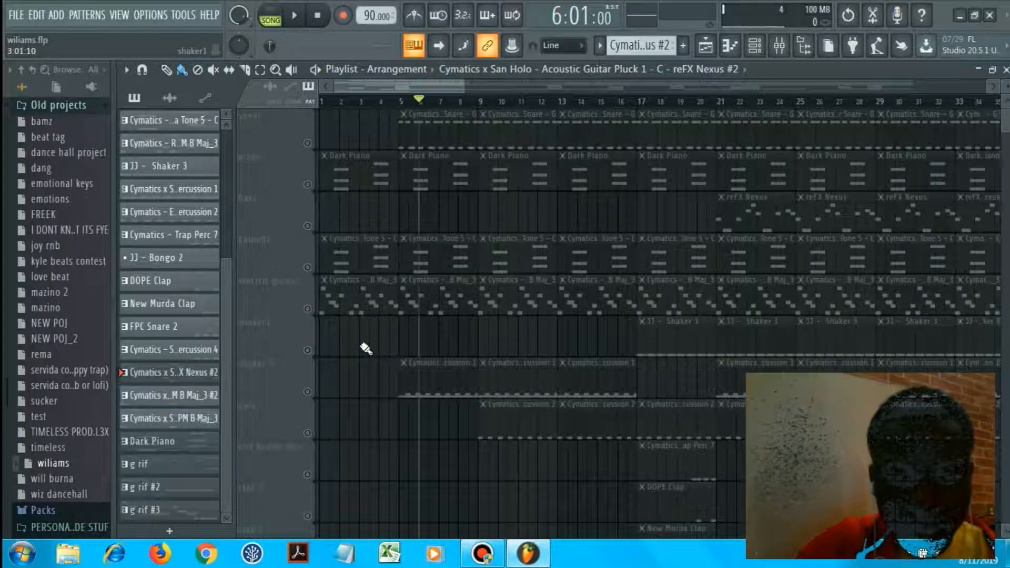
Unmute all channels in the channel rack by soloing and unsoloing channel 16.
key(F6)
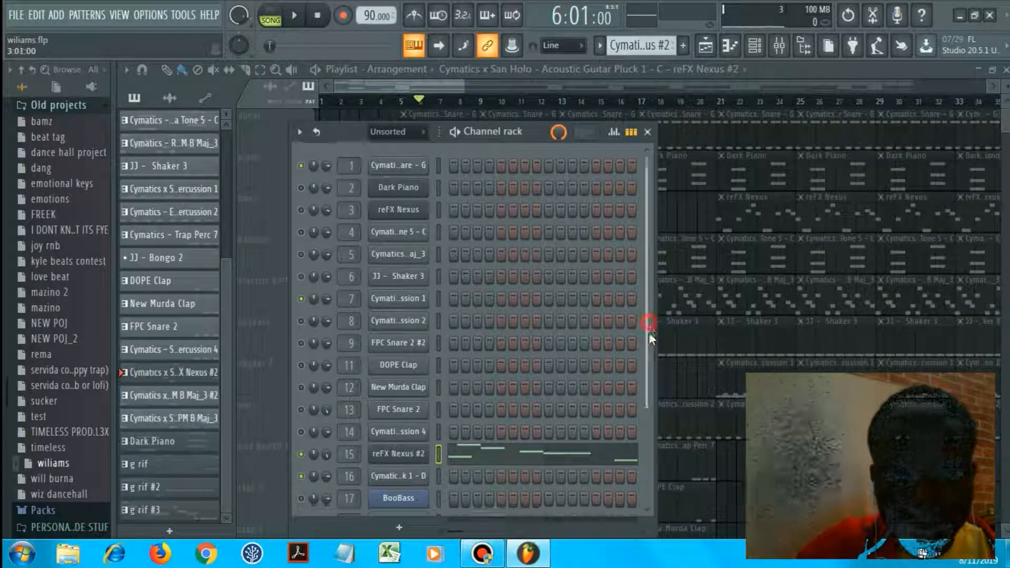
scroll(644, 342, down, 4)
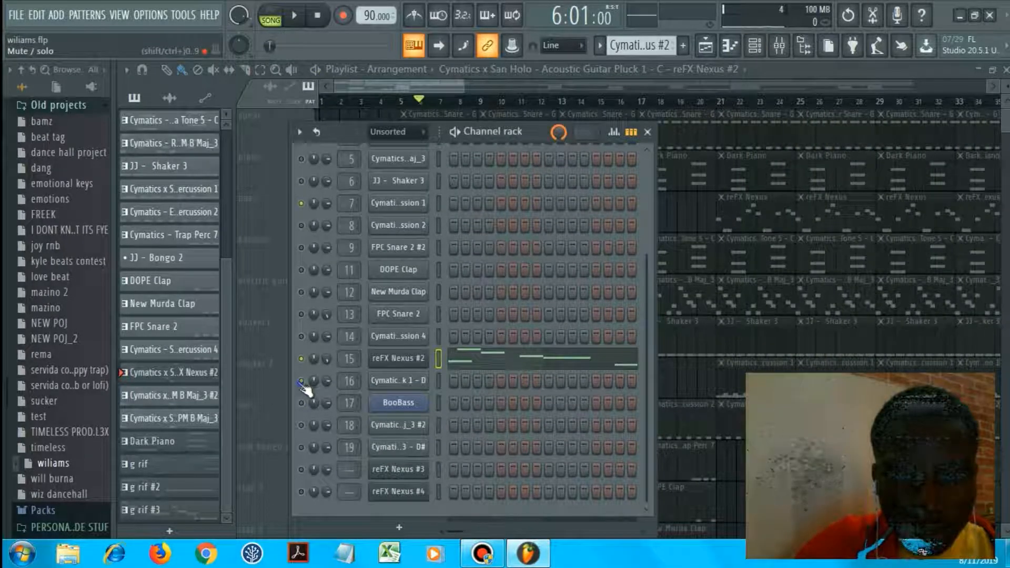
right_click(301, 381)
click(350, 309)
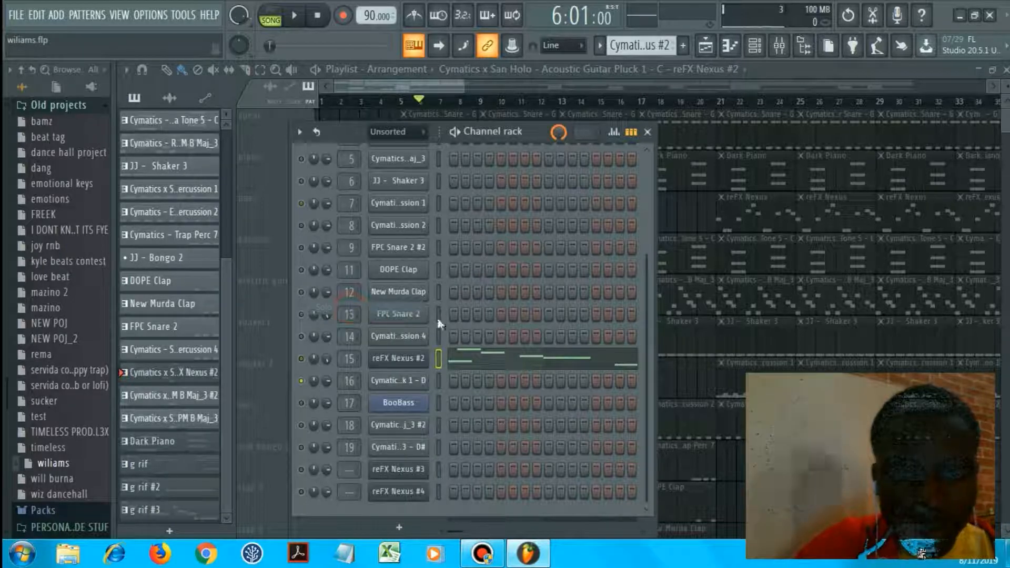
right_click(301, 382)
click(314, 309)
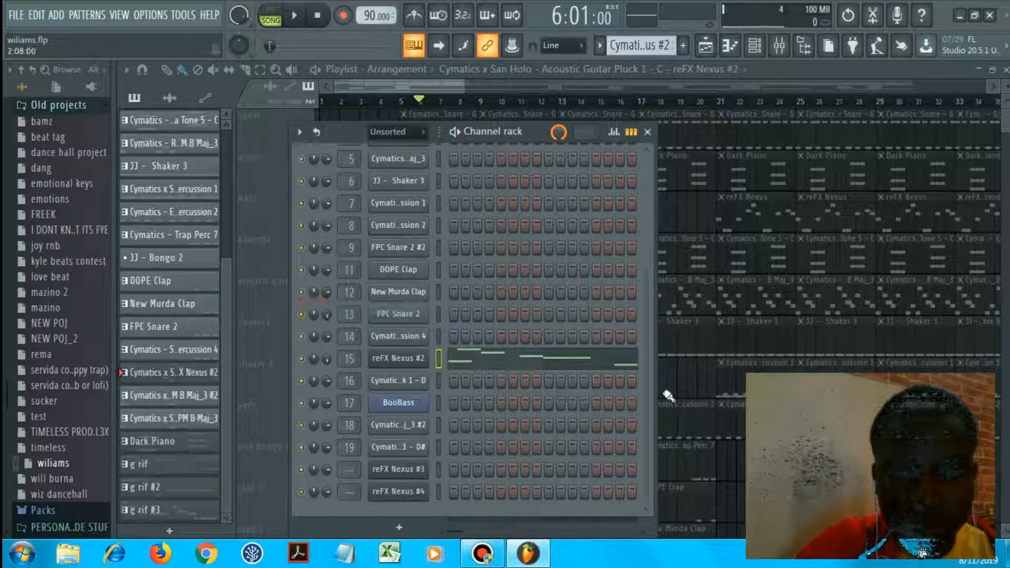
Open the first FPC Snare 2 clip on the rim snear track in the piano roll and play the song from bar 6.
right_click(684, 392)
ctrl+right_click(683, 391)
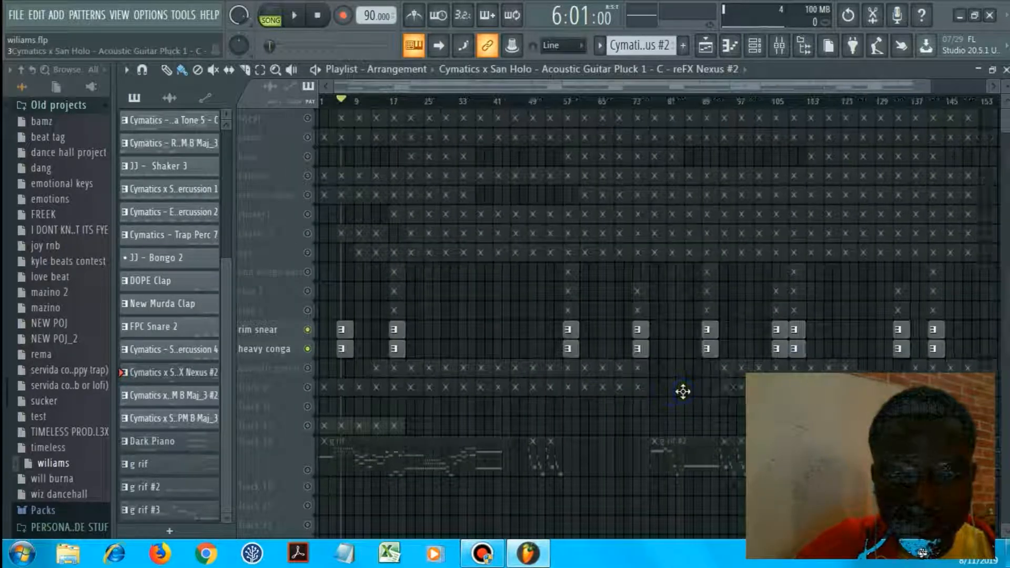
ctrl+right_click(682, 392)
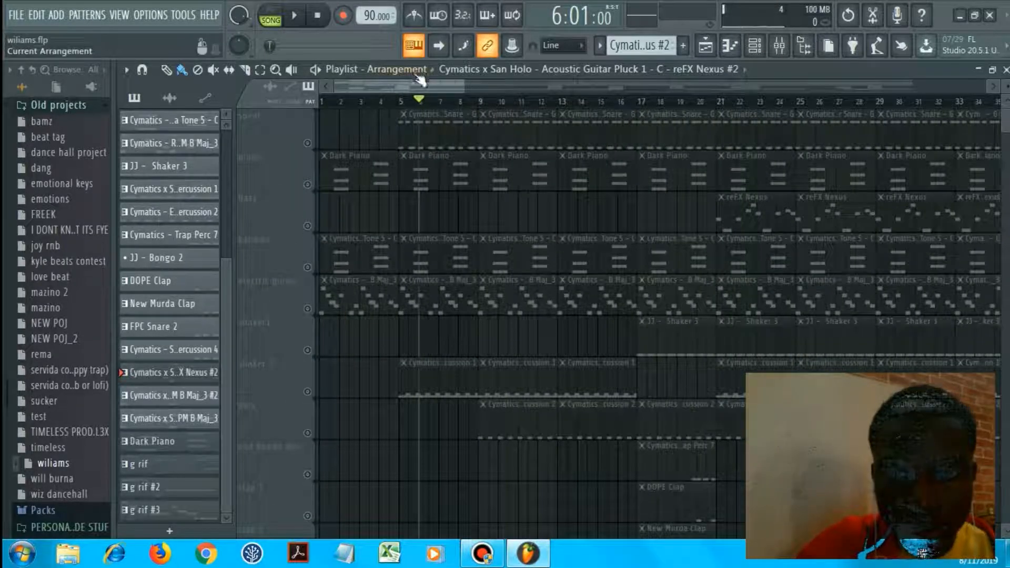
drag(420, 86, 435, 86)
drag(1006, 129, 1008, 148)
scroll(532, 303, up, 10)
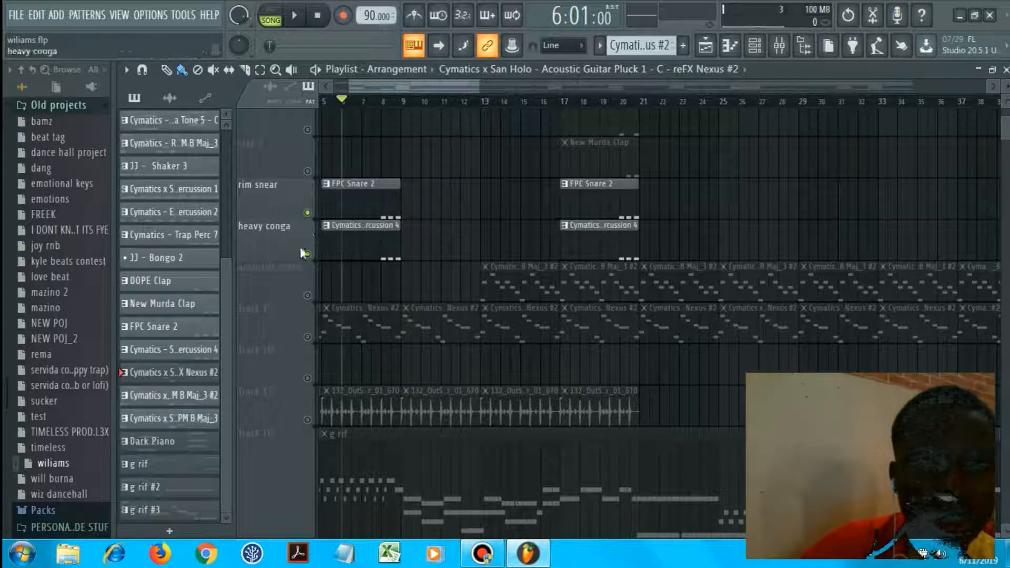
double_click(364, 194)
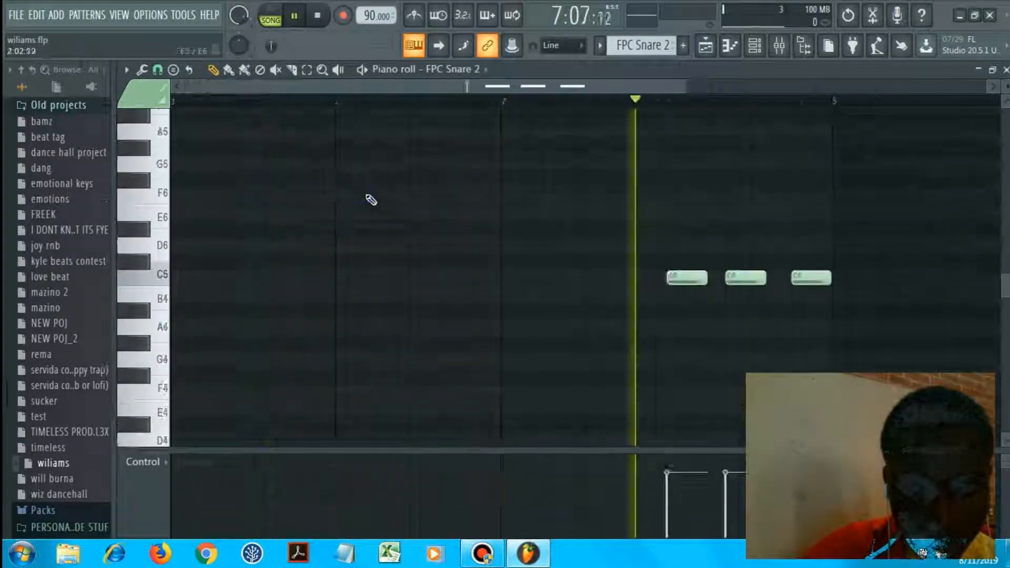
key(space)
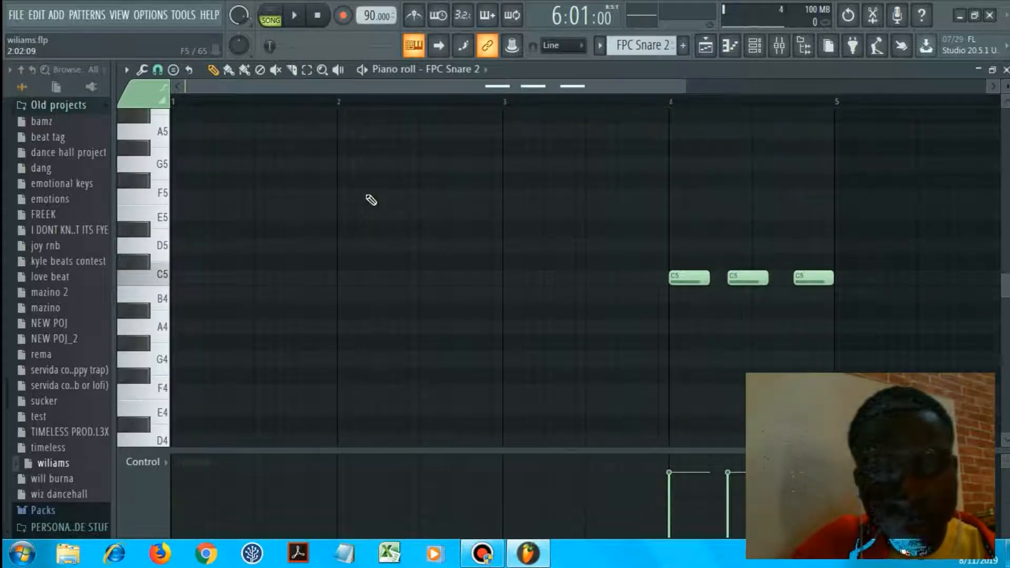
Return to the playlist and solo the rim snear track.
key(F5)
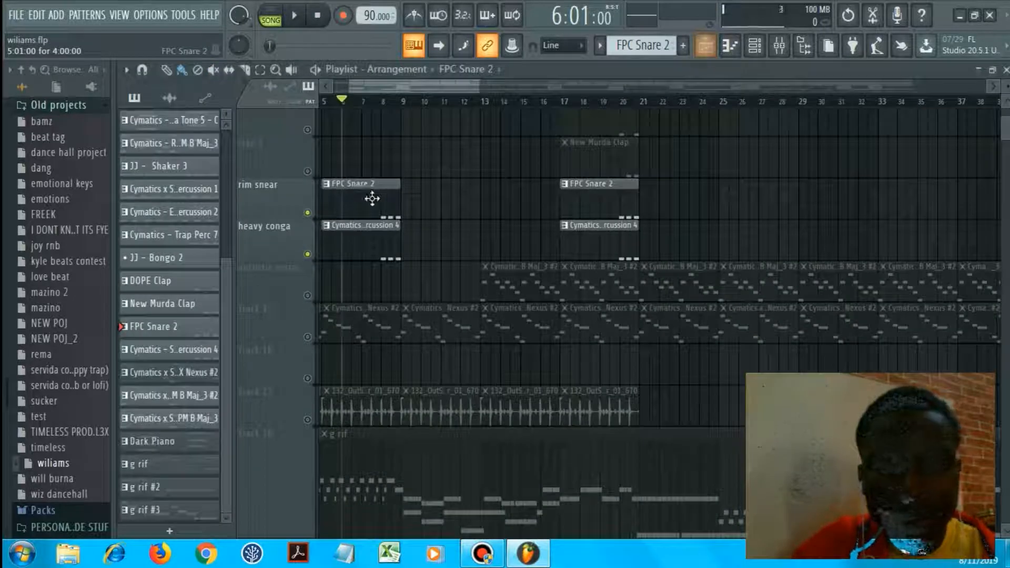
ctrl+right_click(432, 209)
click(431, 209)
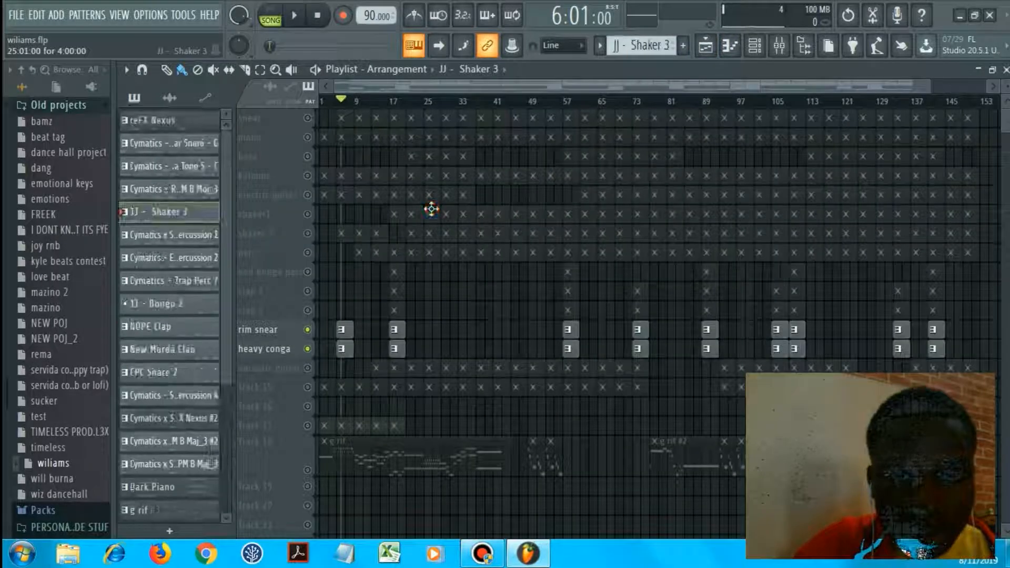
ctrl+right_click(435, 283)
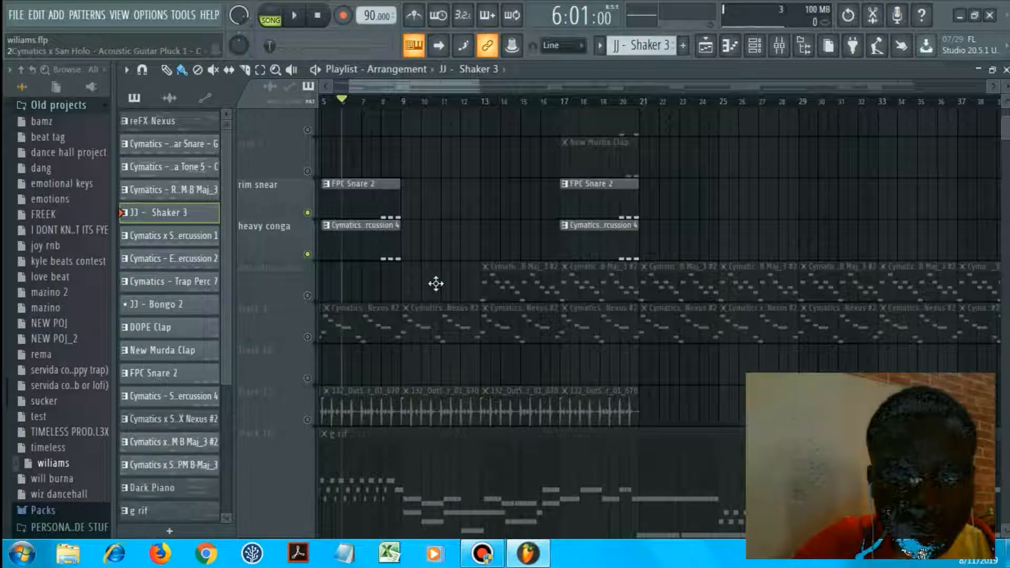
ctrl+right_click(435, 283)
right_click(309, 331)
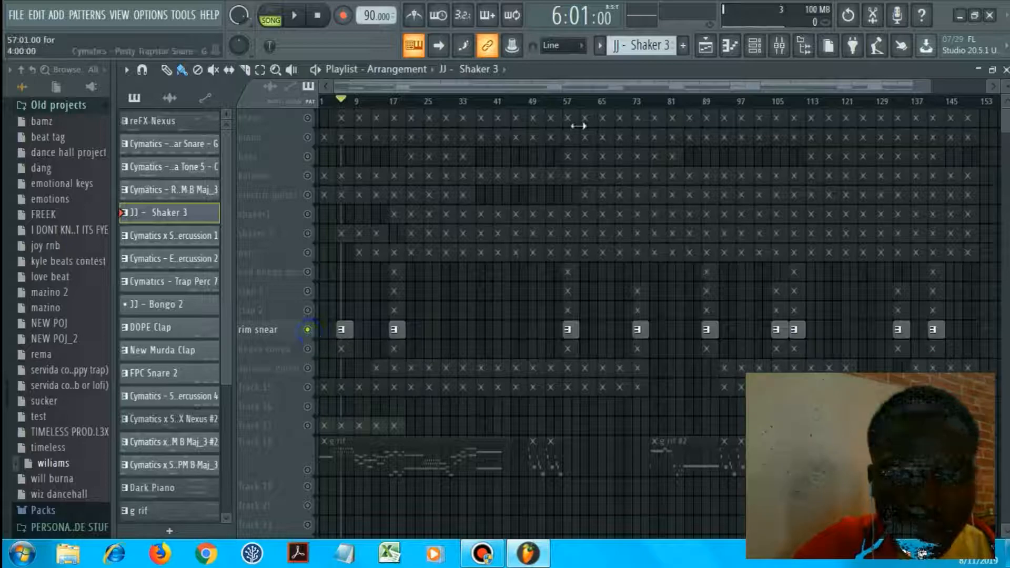
ctrl+right_click(554, 277)
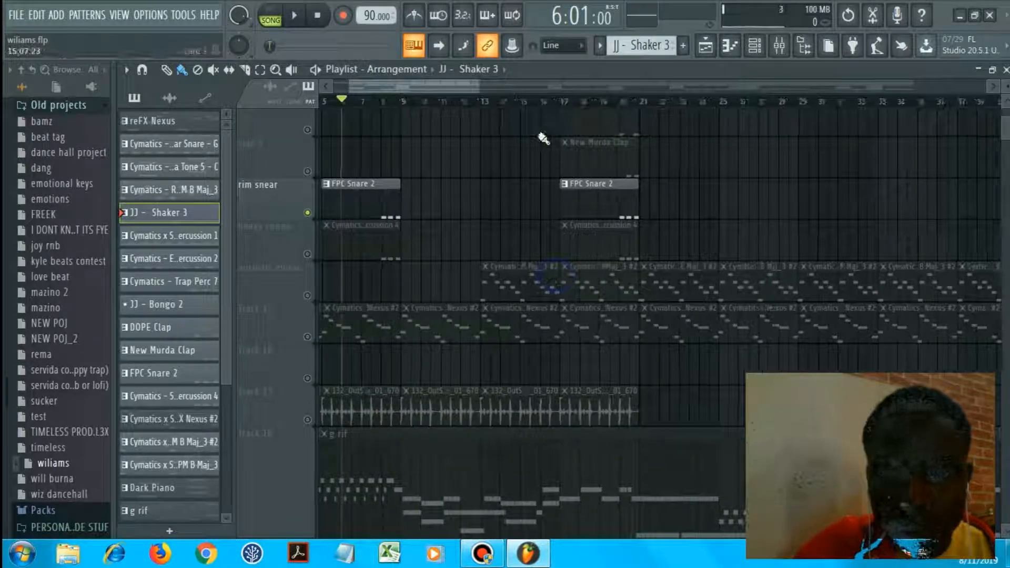
drag(482, 88, 582, 89)
click(489, 71)
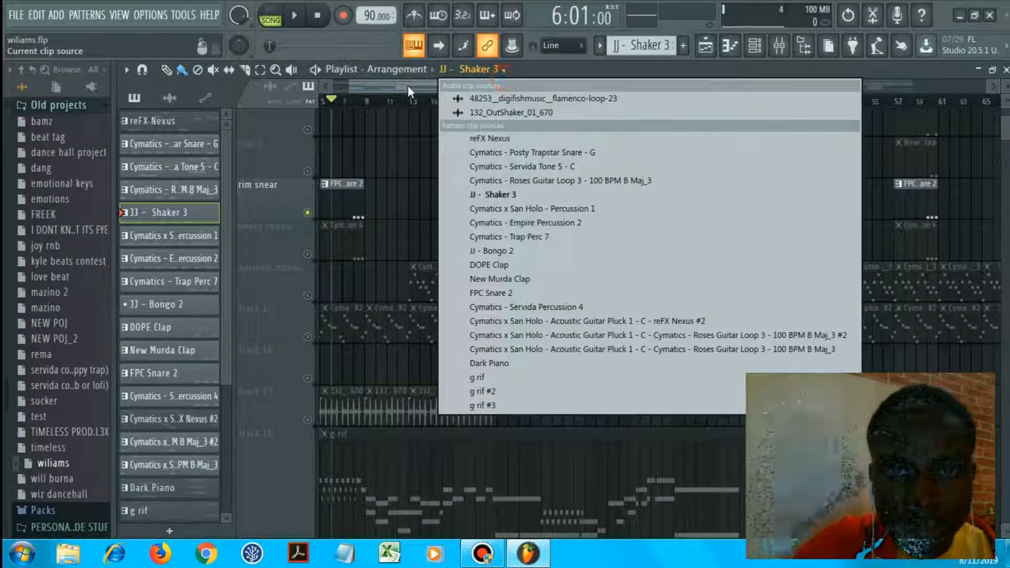
drag(408, 86, 353, 94)
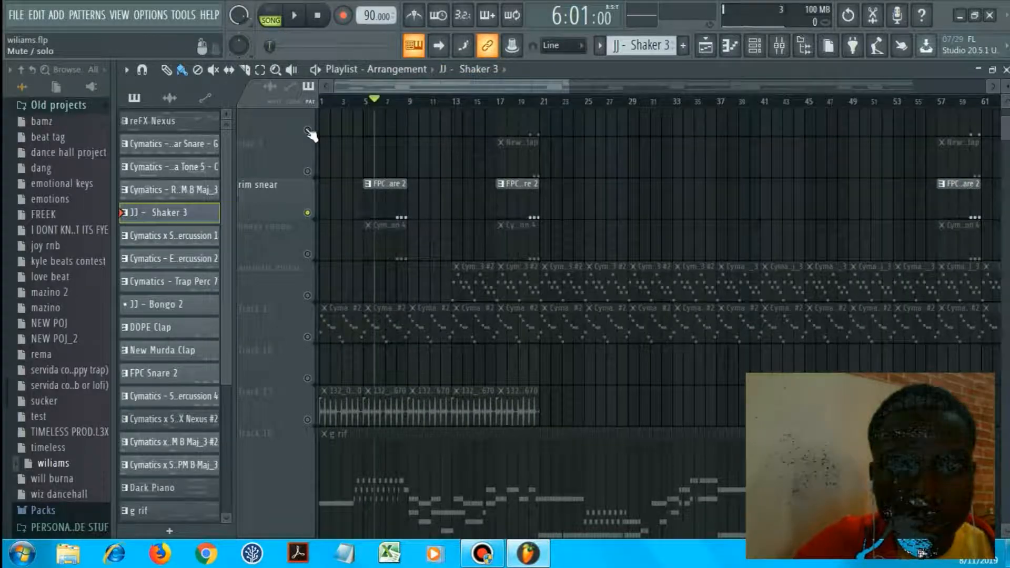
Unsolo the rim snear track in the playlist and solo the shaker1 track instead.
click(307, 130)
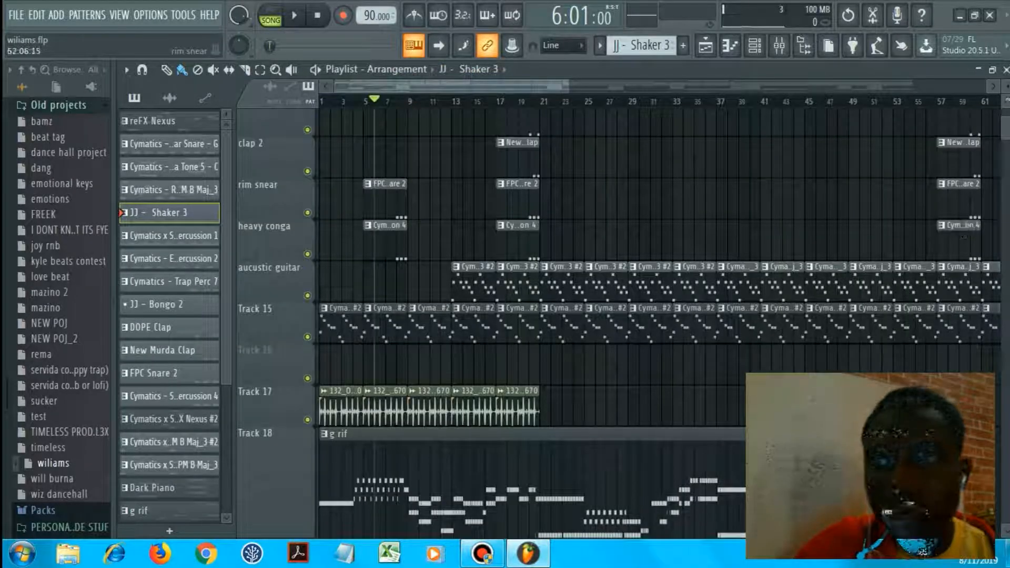
scroll(526, 316, up, 6)
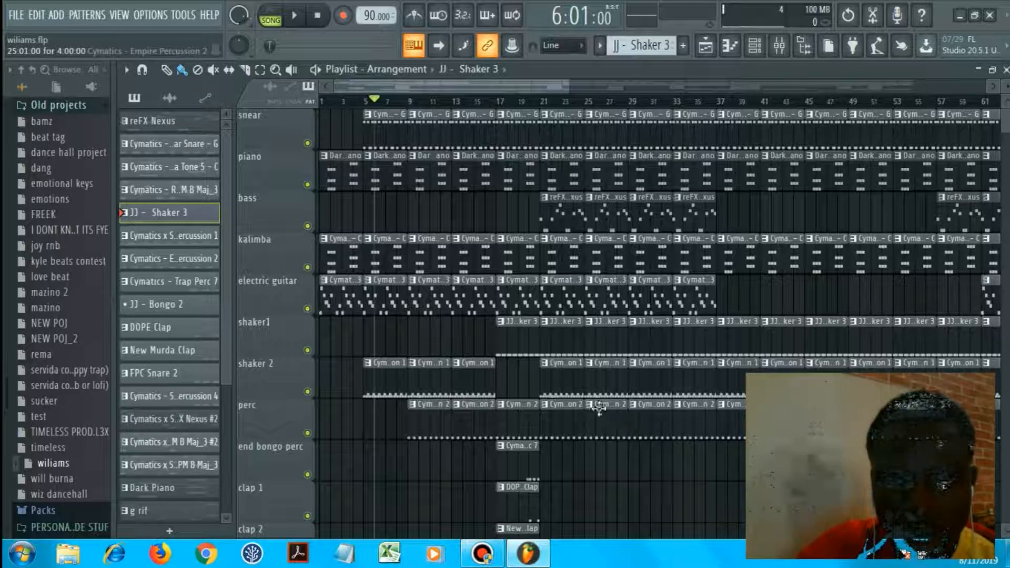
ctrl+click(307, 350)
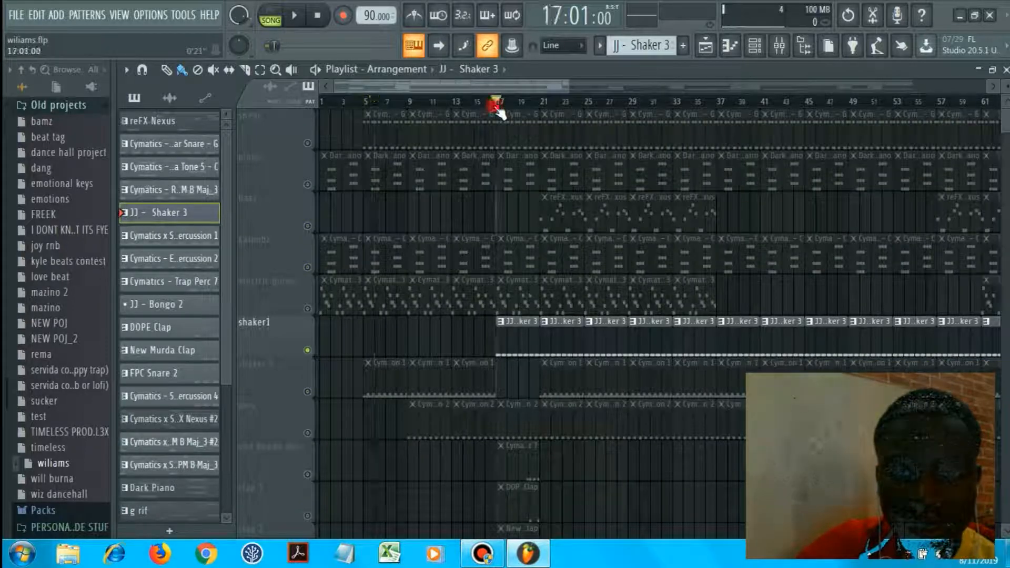
Play the first shaker1 clip from bar 17 with its notes open in the piano roll and unsolo its track back in the playlist.
double_click(520, 335)
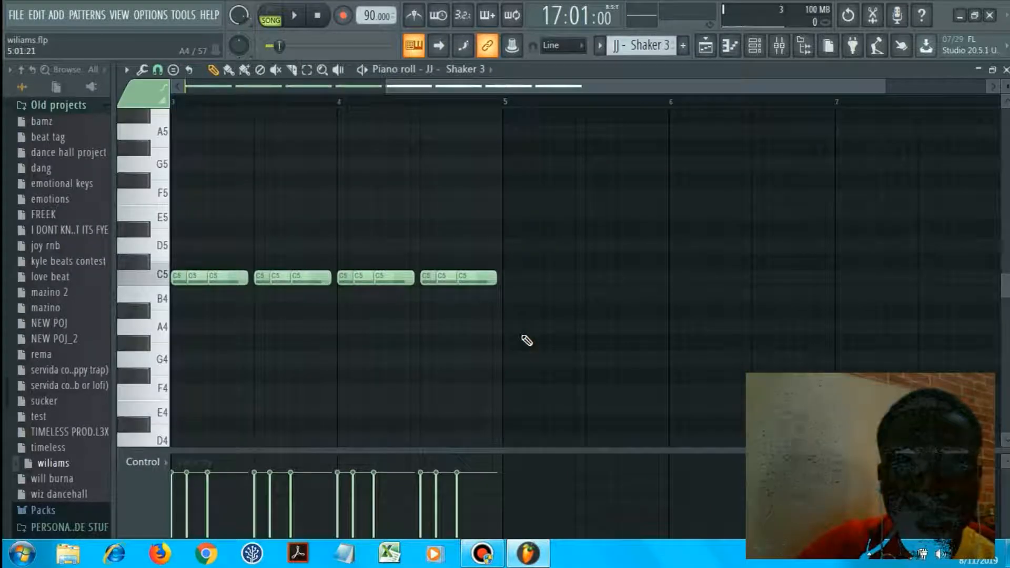
scroll(522, 336, left, 2)
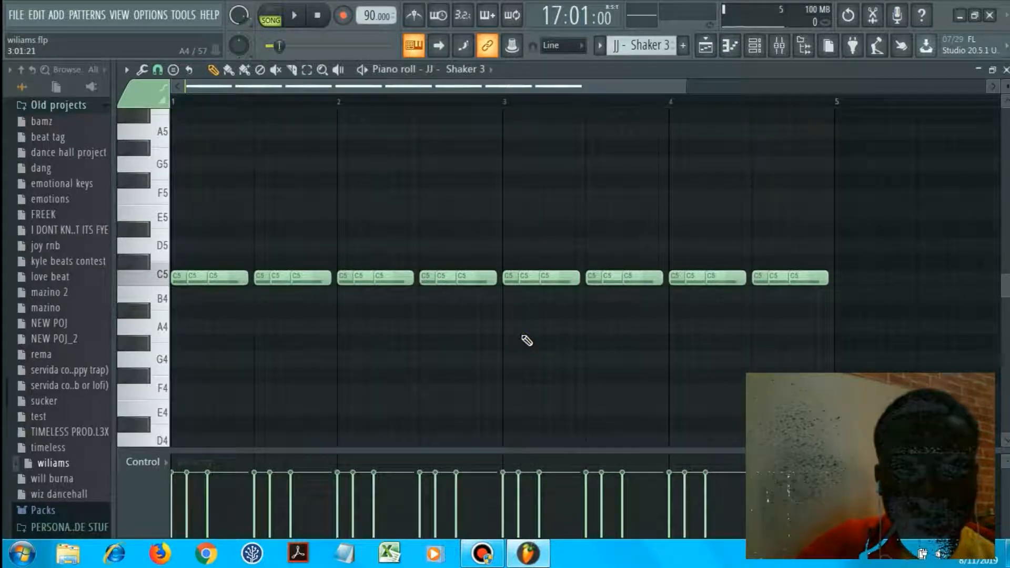
key(space)
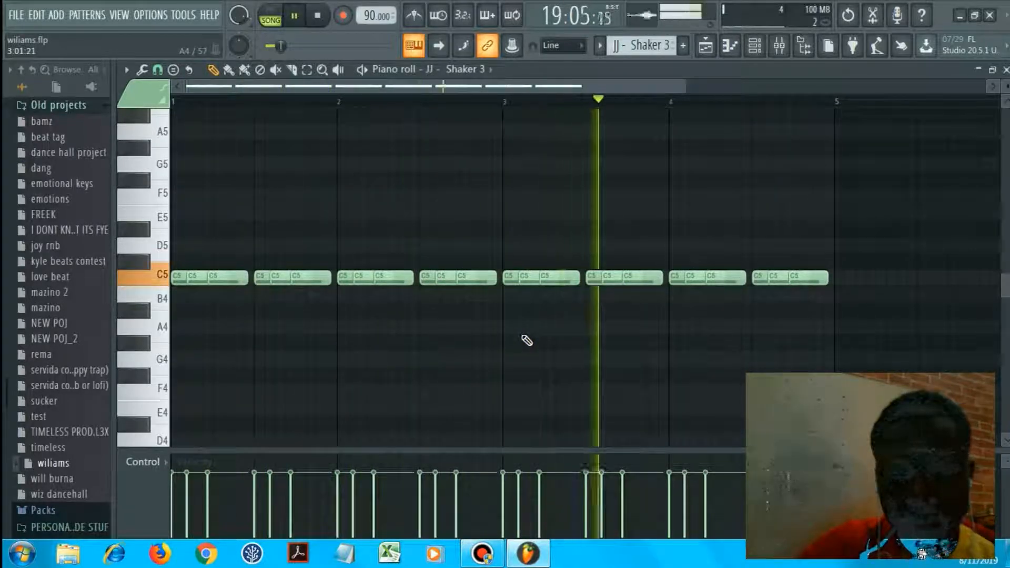
key(space)
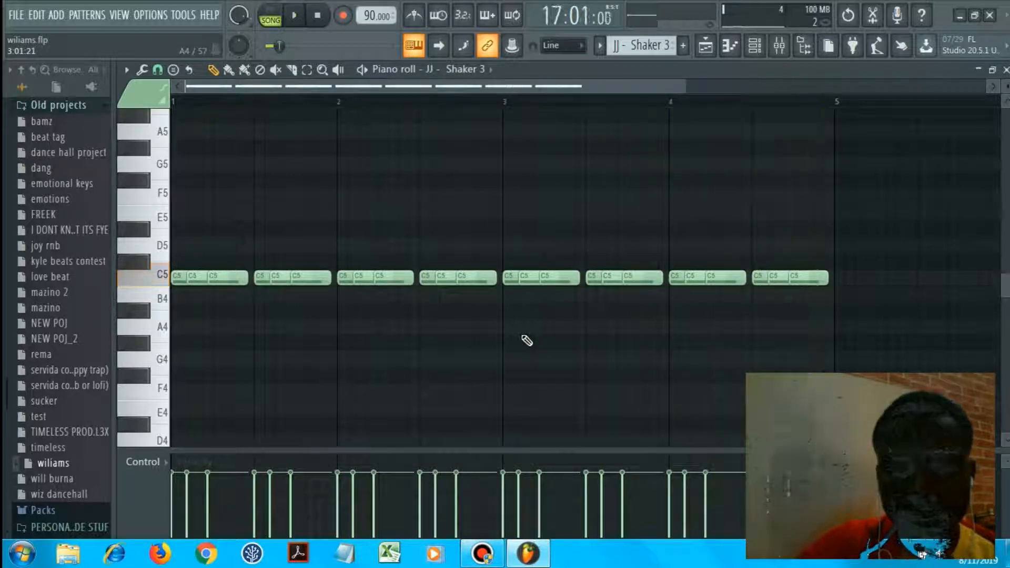
key(F5)
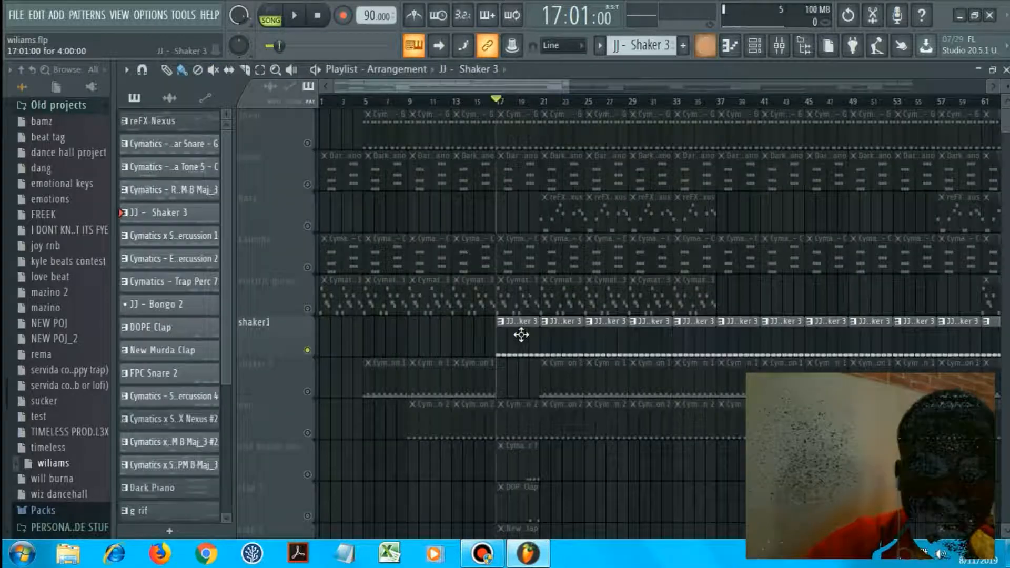
right_click(307, 351)
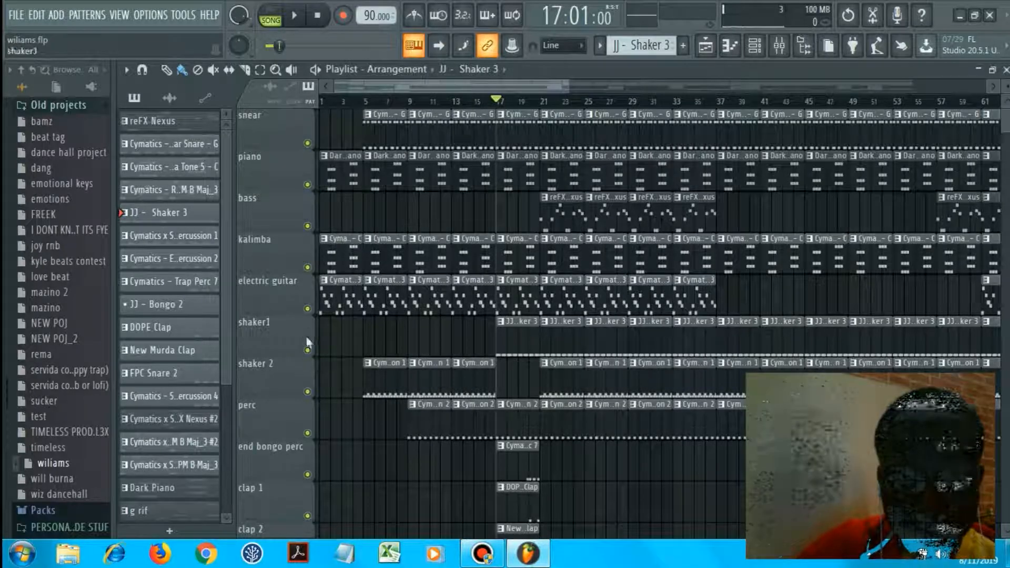
Open the first electric guitar clip in the piano roll, play it in pattern mode and zoom to its notes.
double_click(334, 301)
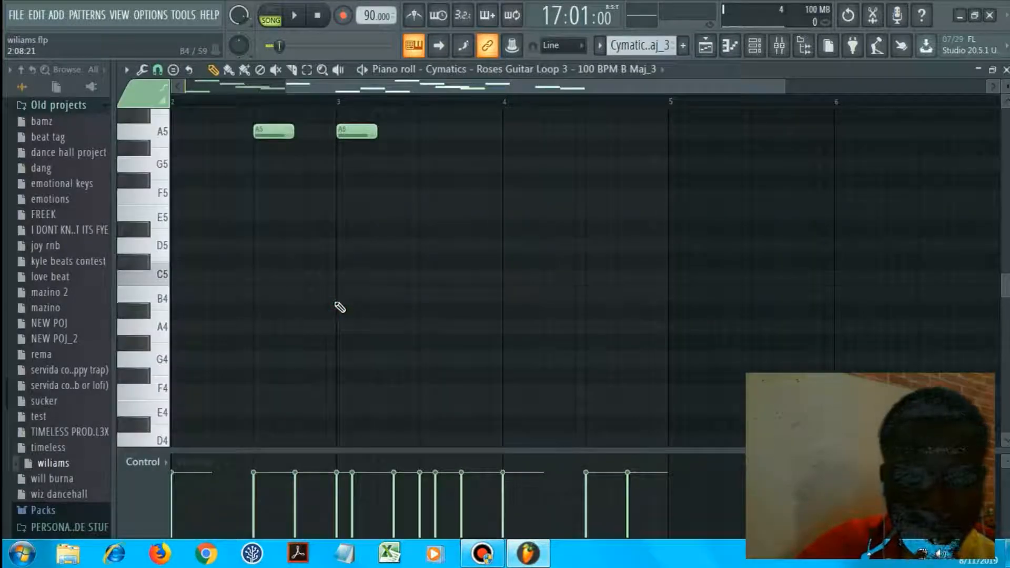
key(space)
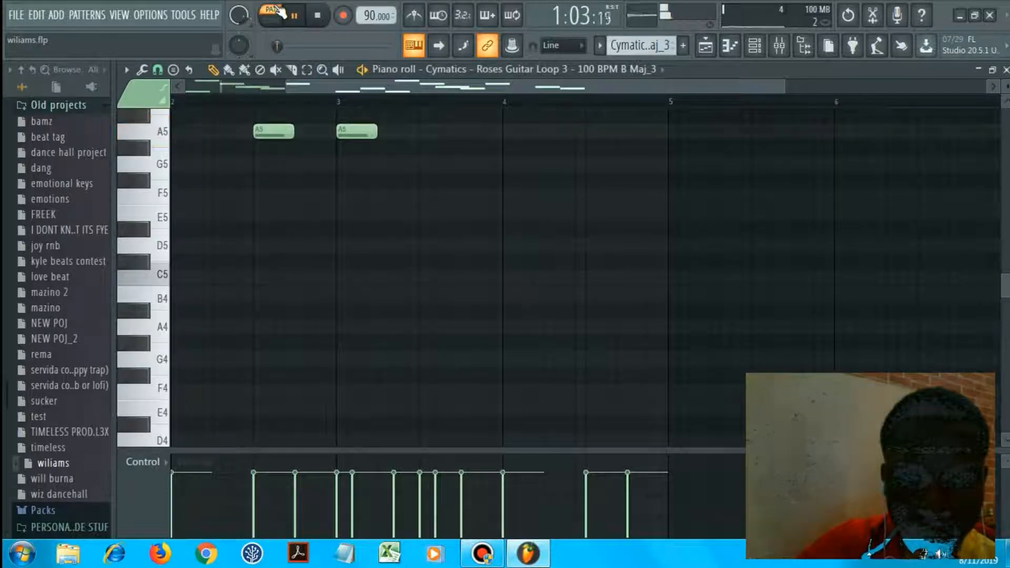
ctrl+right_click(326, 154)
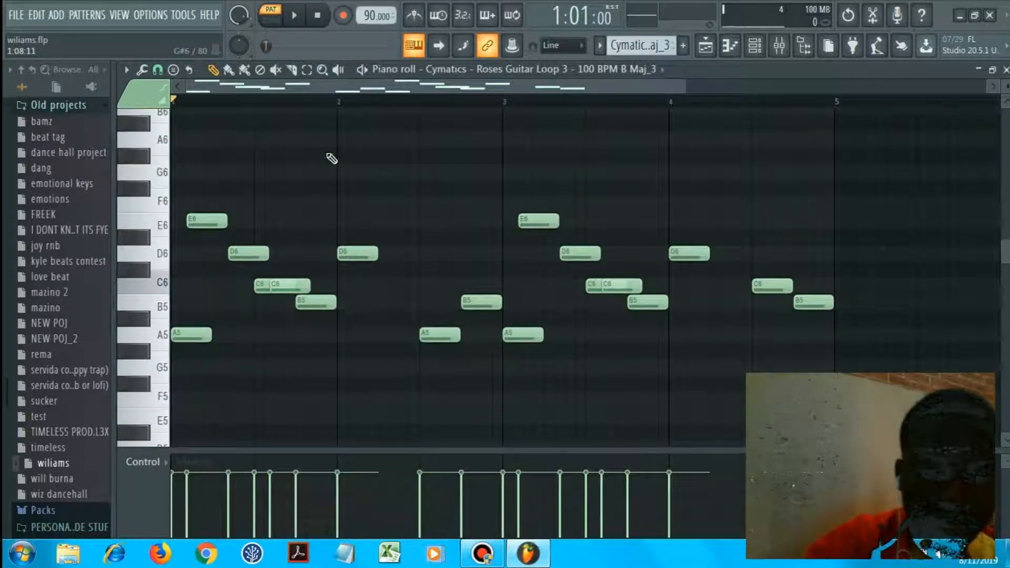
Return to the playlist and solo Track 18 holding the g rif clips.
key(F5)
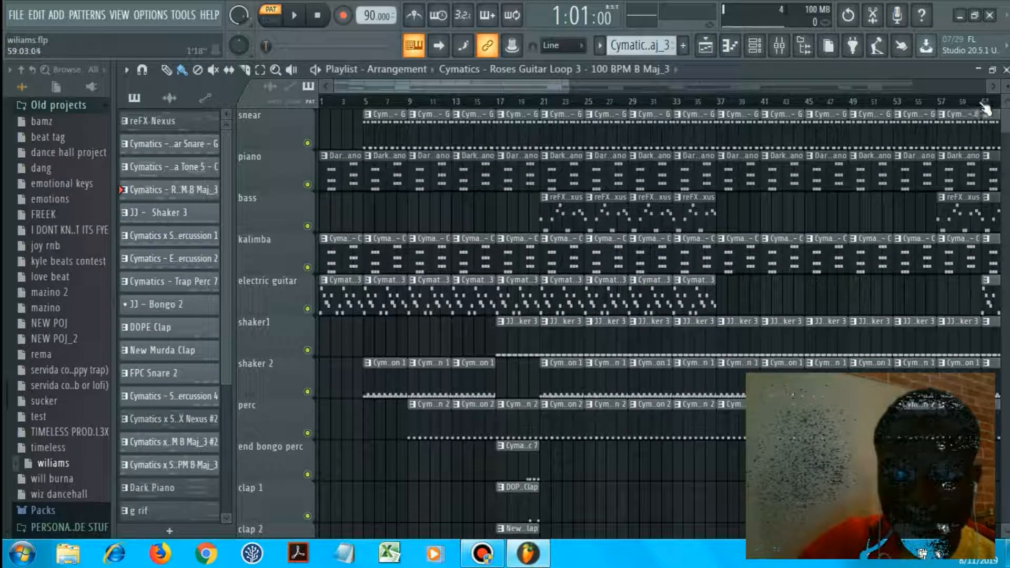
scroll(658, 315, down, 5)
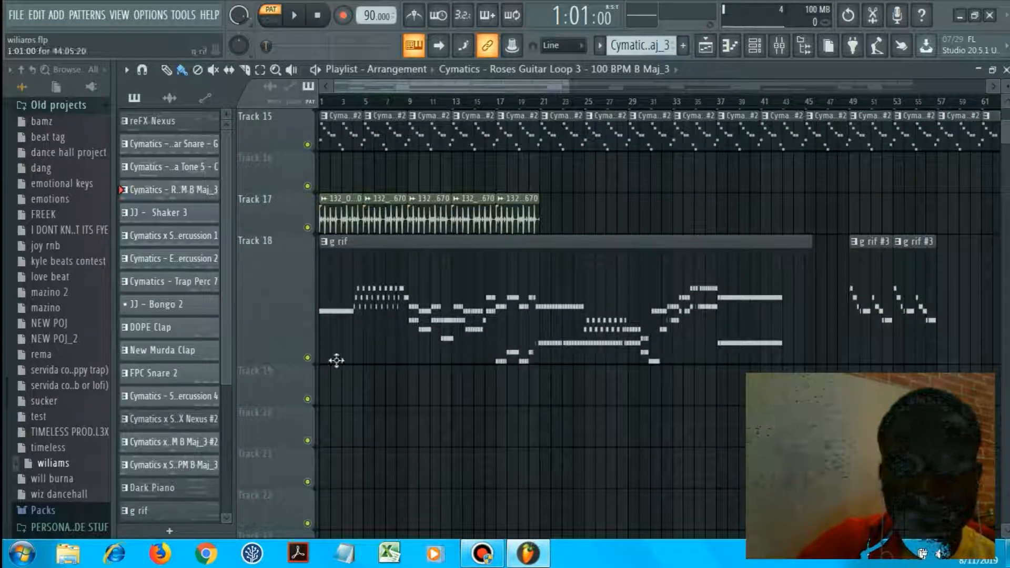
right_click(307, 356)
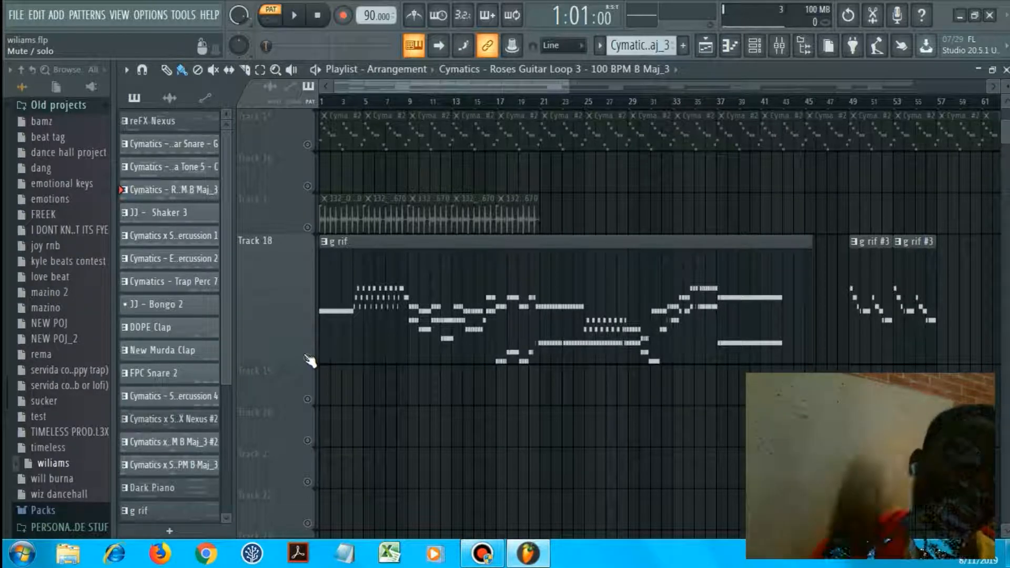
Open the long g rif clip in the piano roll and play its pattern up to about bar 38.
double_click(366, 328)
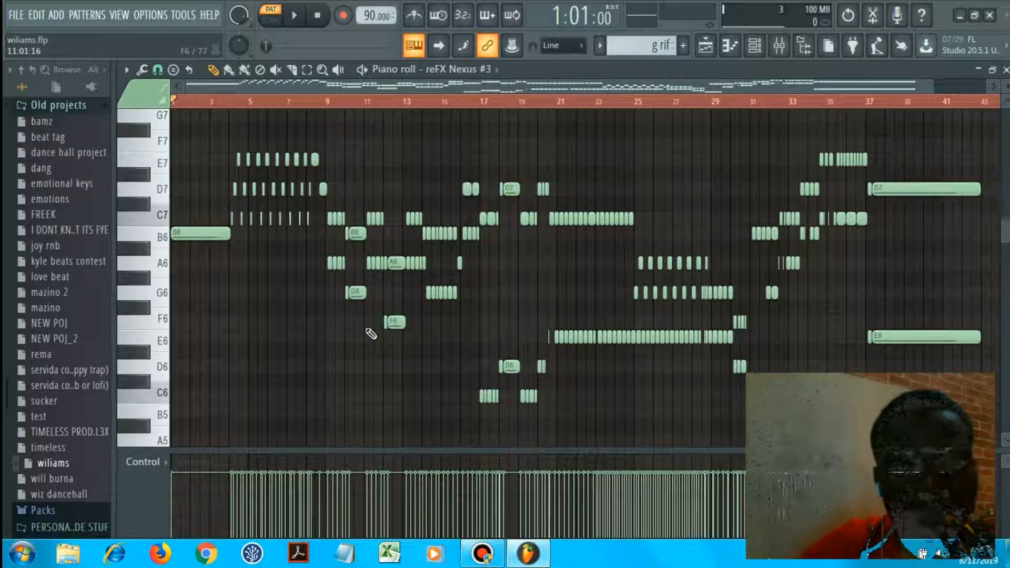
key(space)
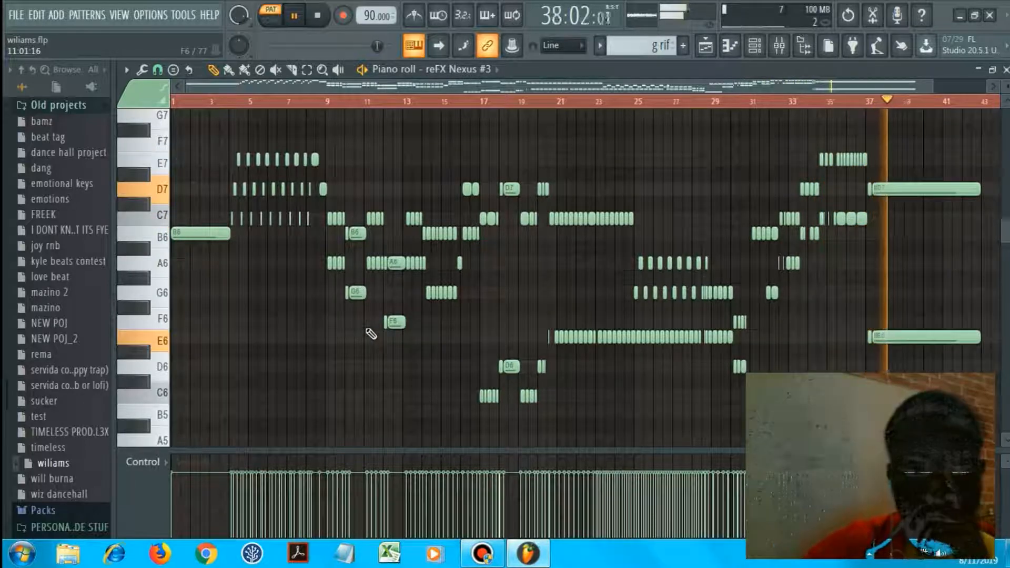
key(space)
Open the reFX Nexus #3 instrument from the channel rack and examine its GT Jazzy Guitar preset in the library, mix and effects pages.
key(F6)
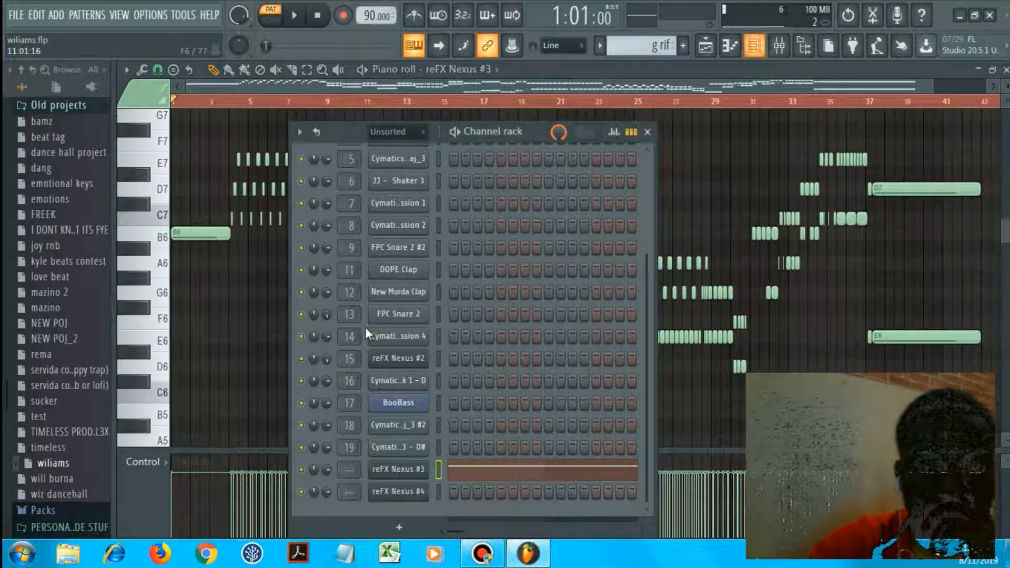
click(399, 469)
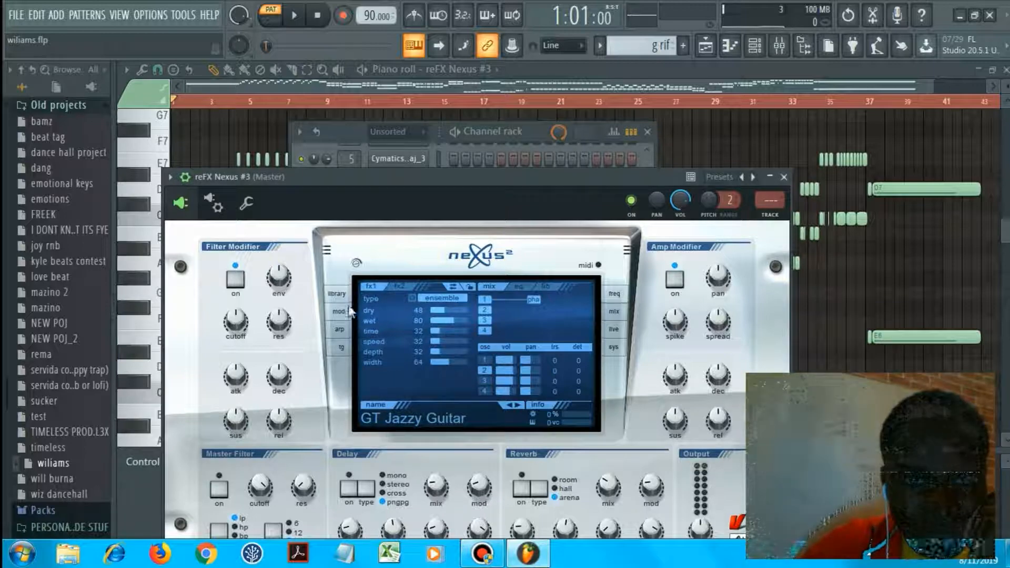
click(338, 294)
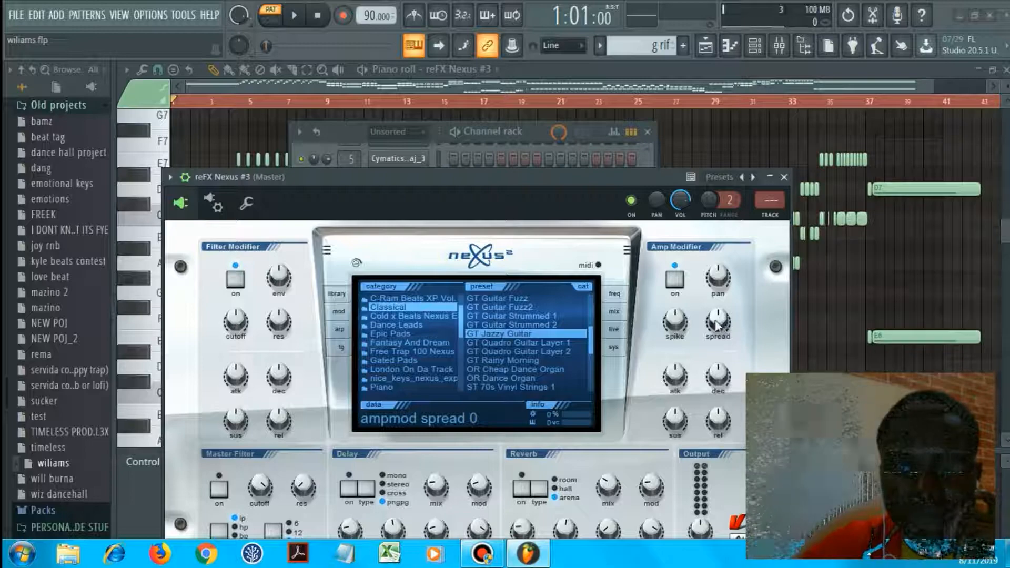
click(612, 311)
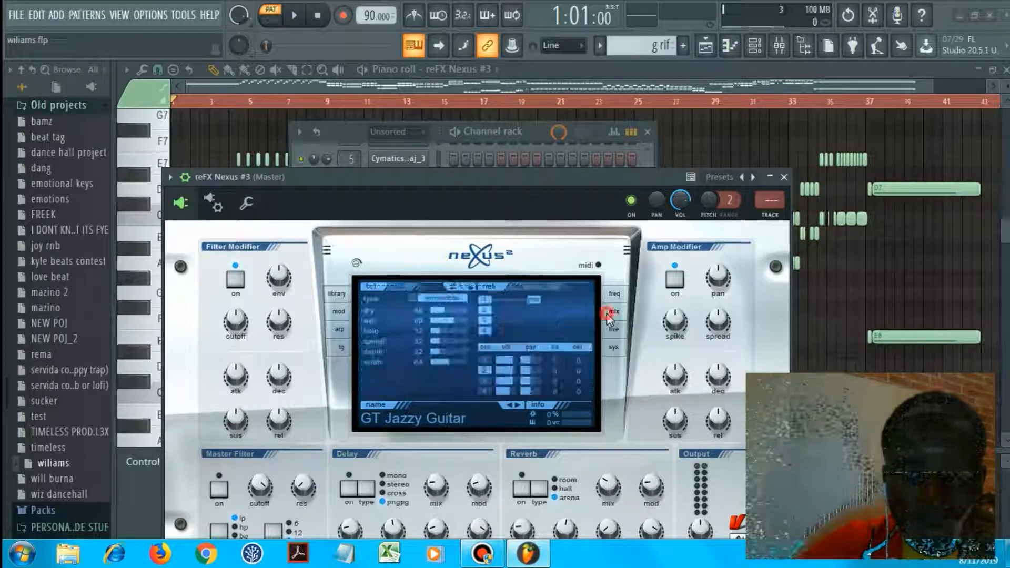
click(483, 370)
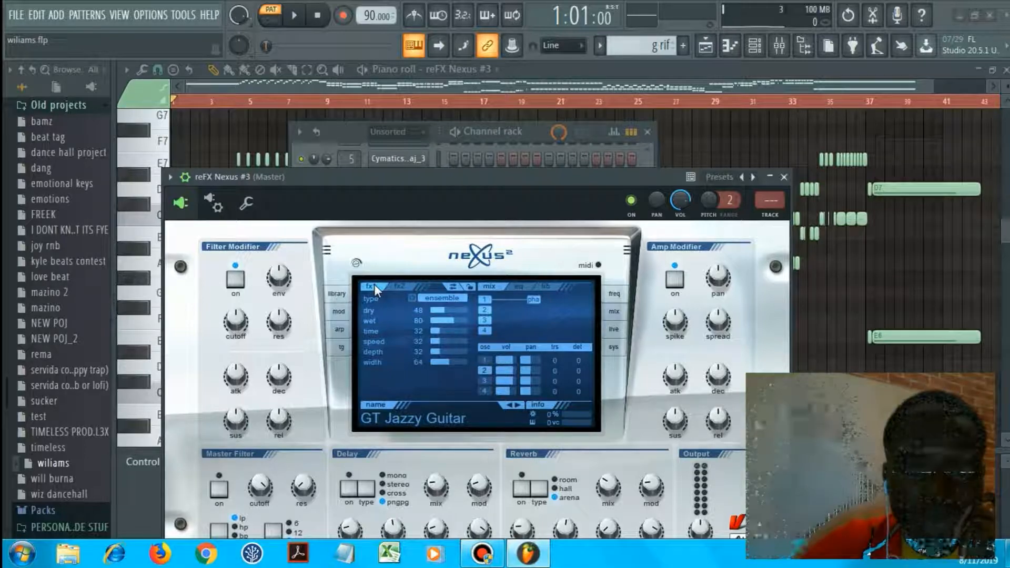
click(406, 285)
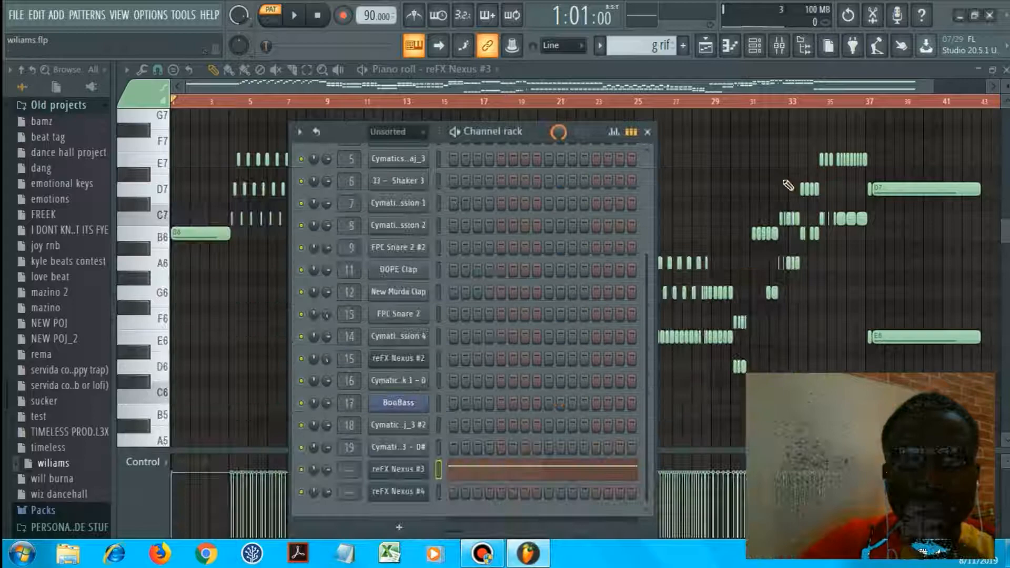
Close the reFX Nexus #3 instrument window and restore all tracks in the playlist by unsoloing Track 18.
click(783, 177)
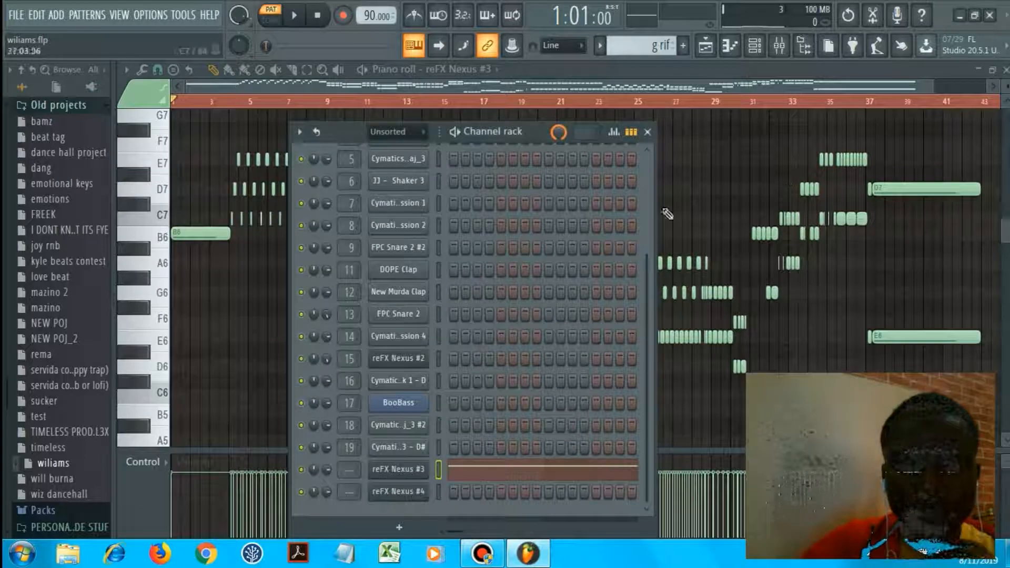
key(F5)
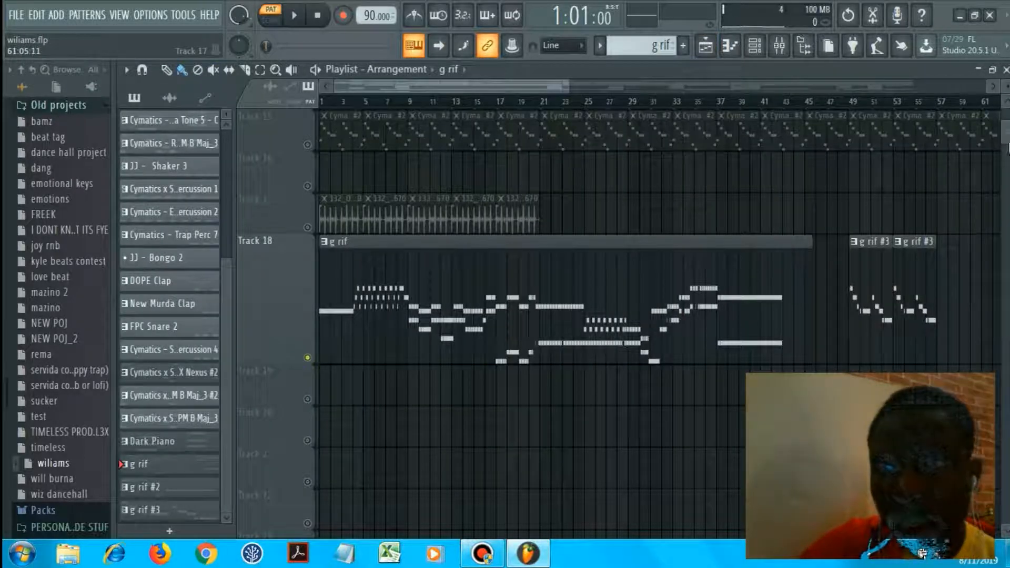
drag(1008, 140, 1008, 126)
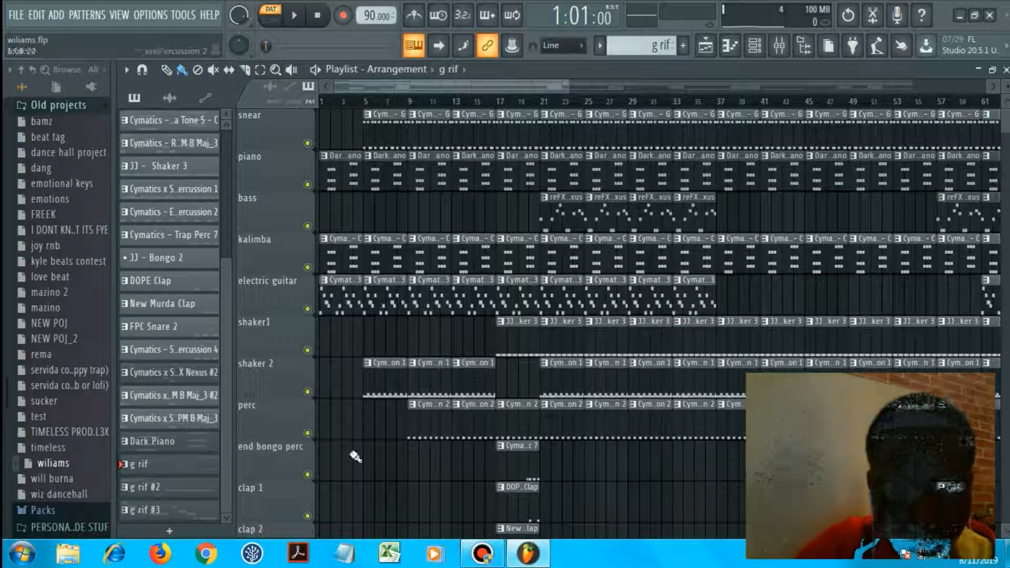
Solo the perc track and play its first clip in song mode from bar 9 with the notes open in the piano roll.
right_click(307, 433)
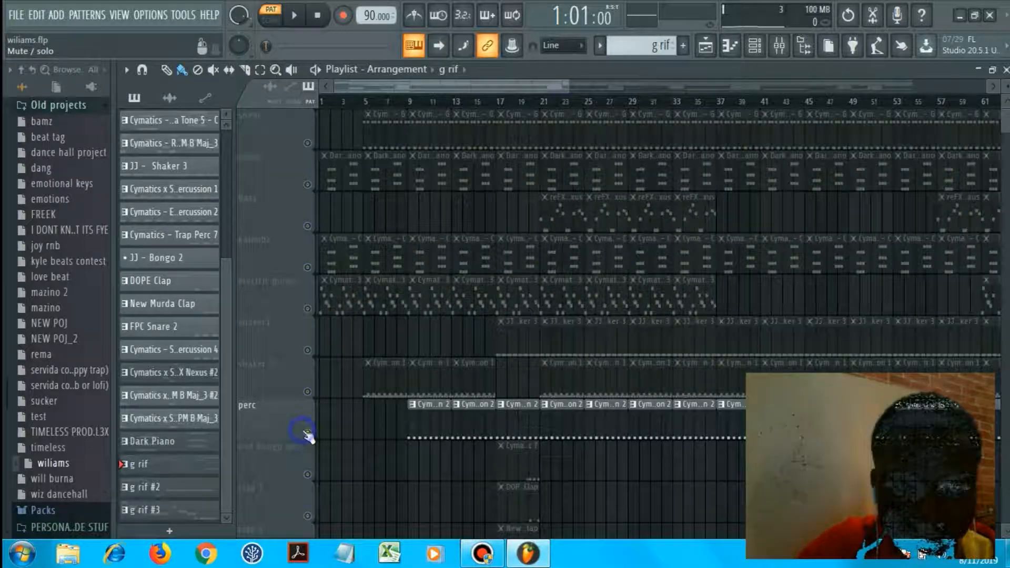
click(406, 101)
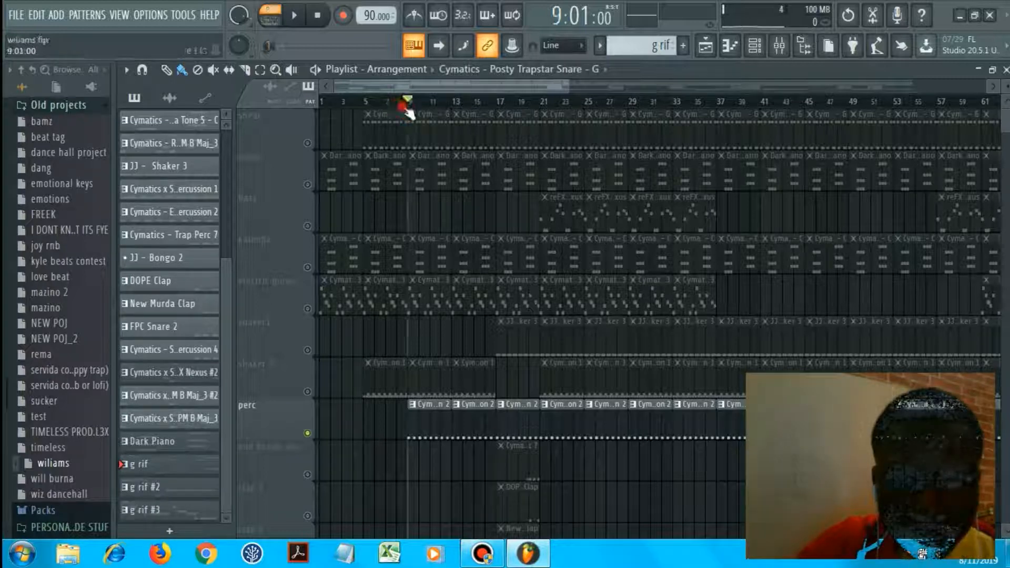
double_click(430, 424)
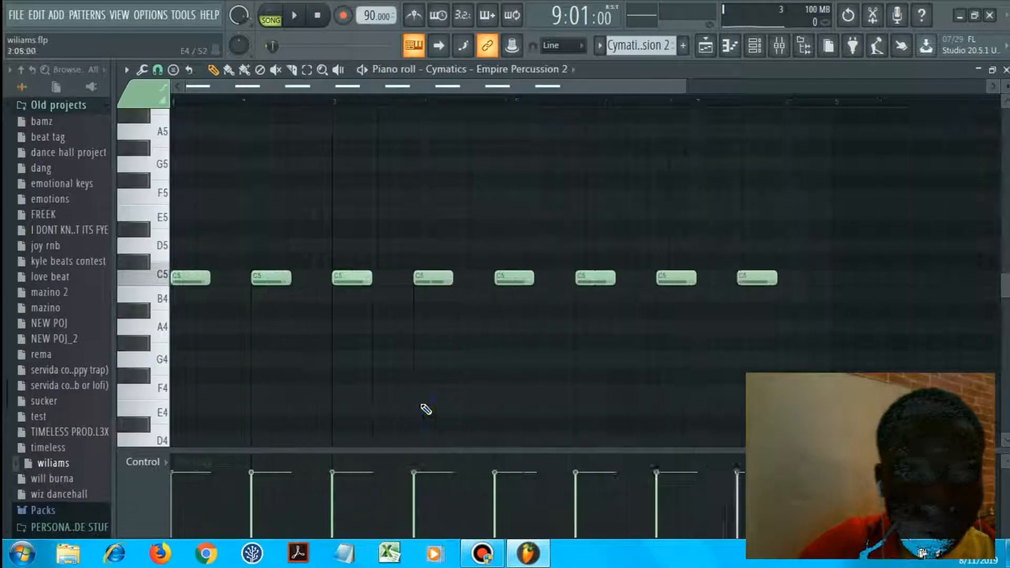
key(space)
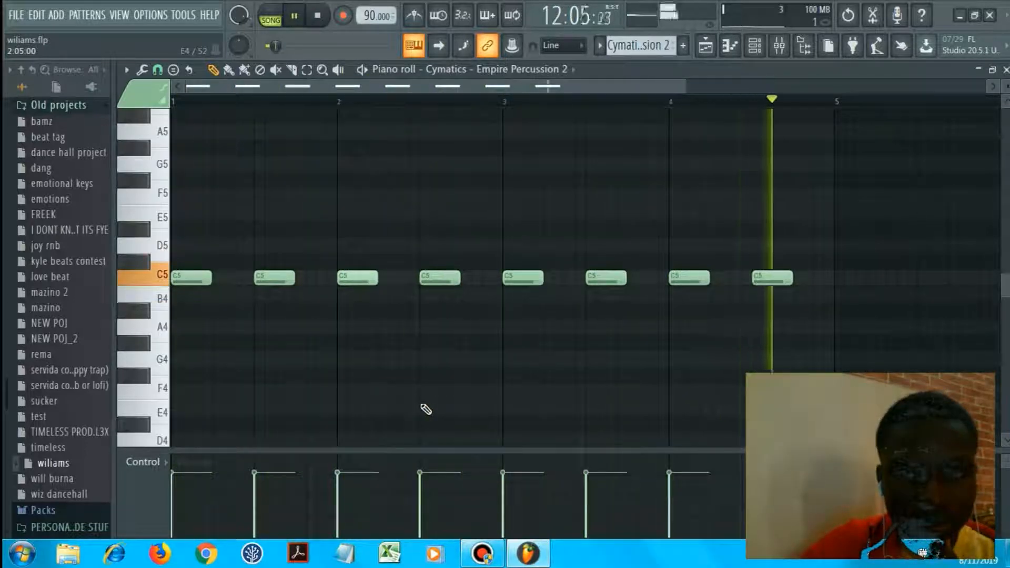
key(space)
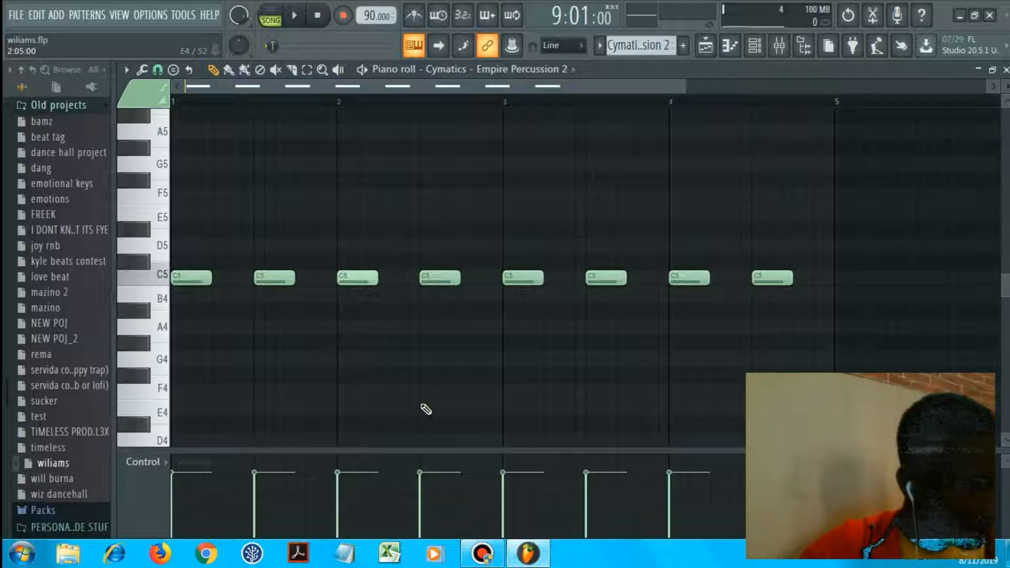
Return to the playlist, unsolo the perc track and look over the arrangement's tracks.
key(F5)
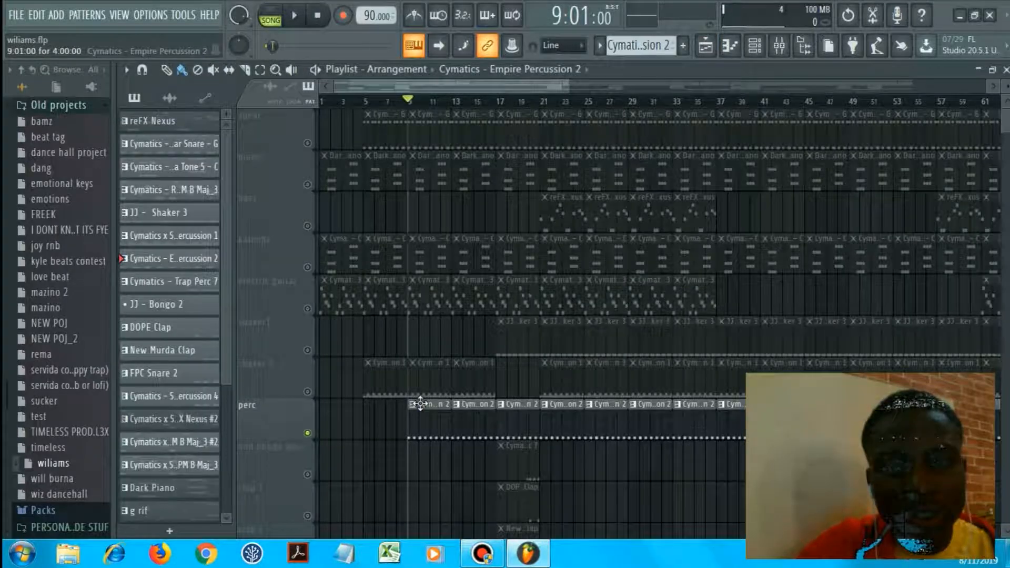
right_click(308, 435)
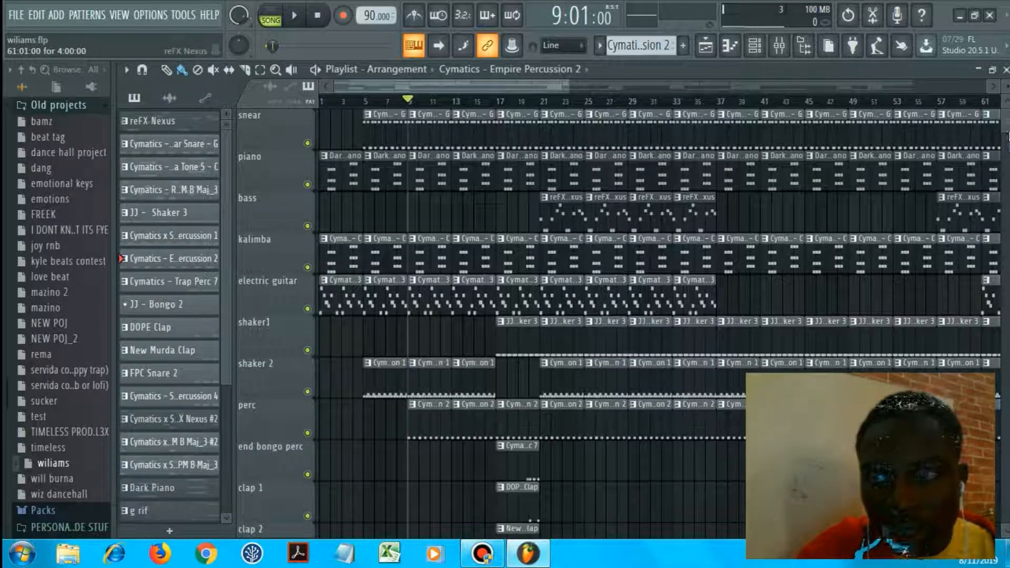
drag(1007, 129, 1008, 138)
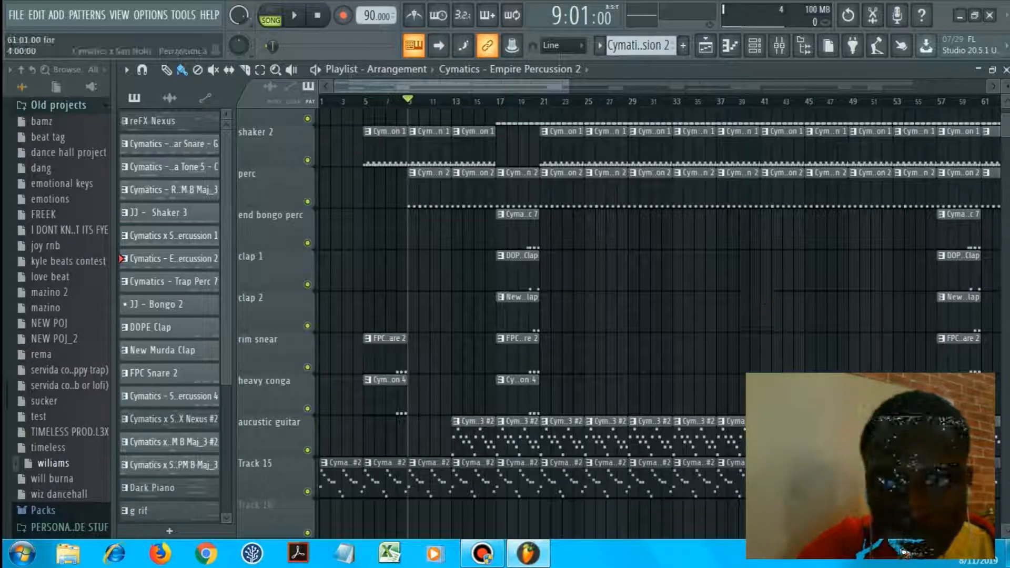
drag(1007, 124, 1007, 118)
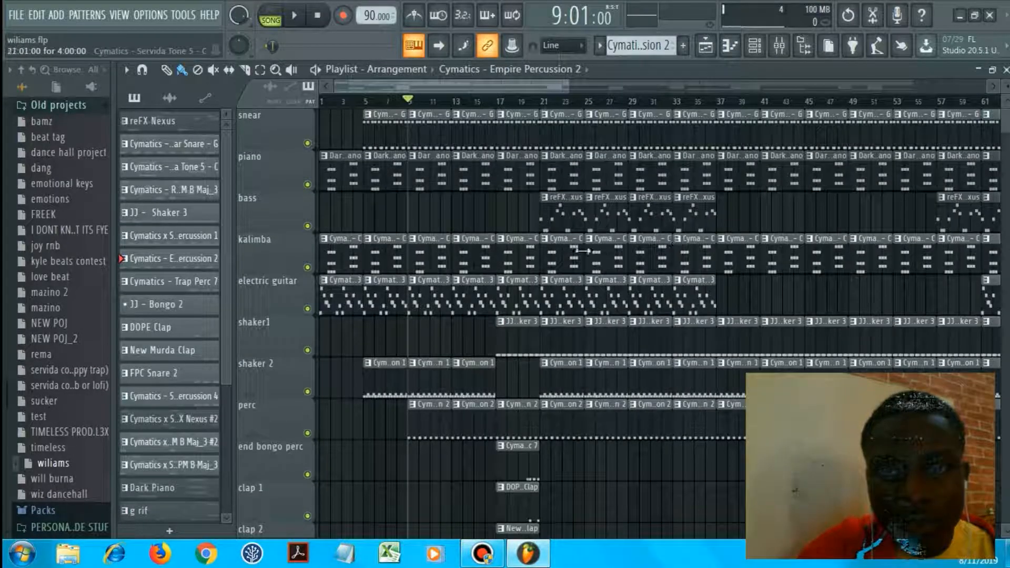
Solo the bass track and play its first clip in song mode from bar 21 with the notes open in the piano roll.
double_click(571, 218)
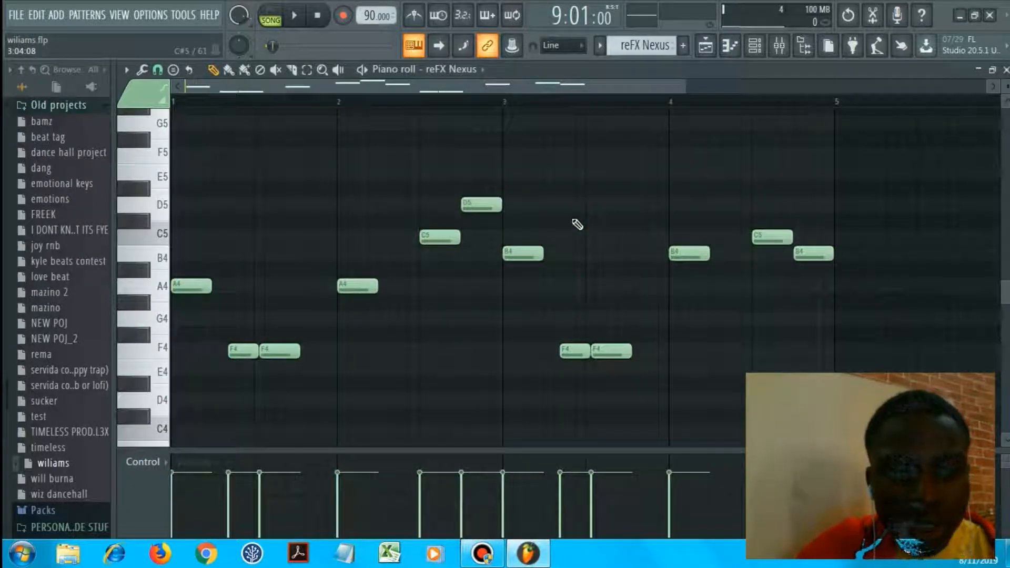
key(Escape)
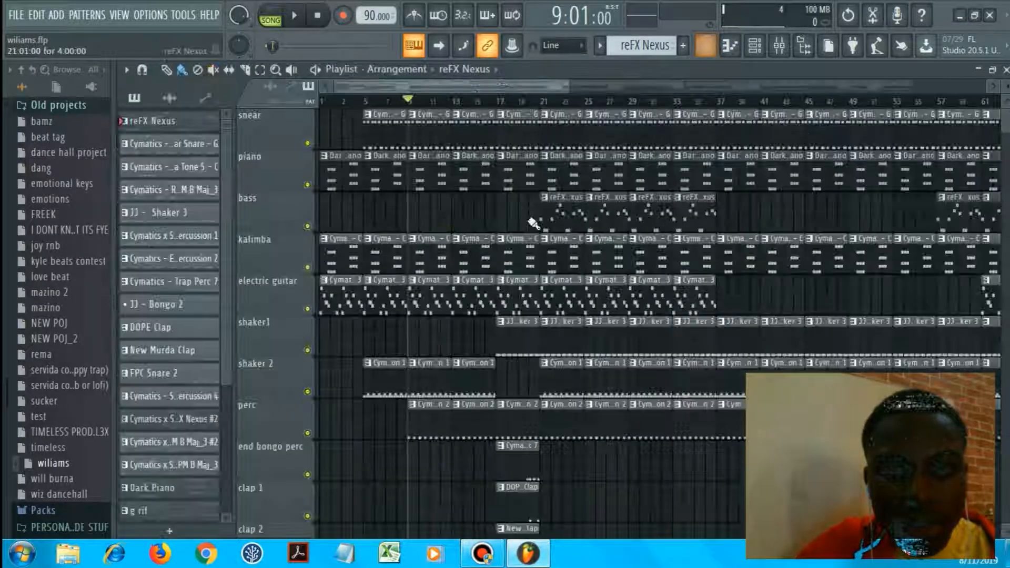
right_click(308, 227)
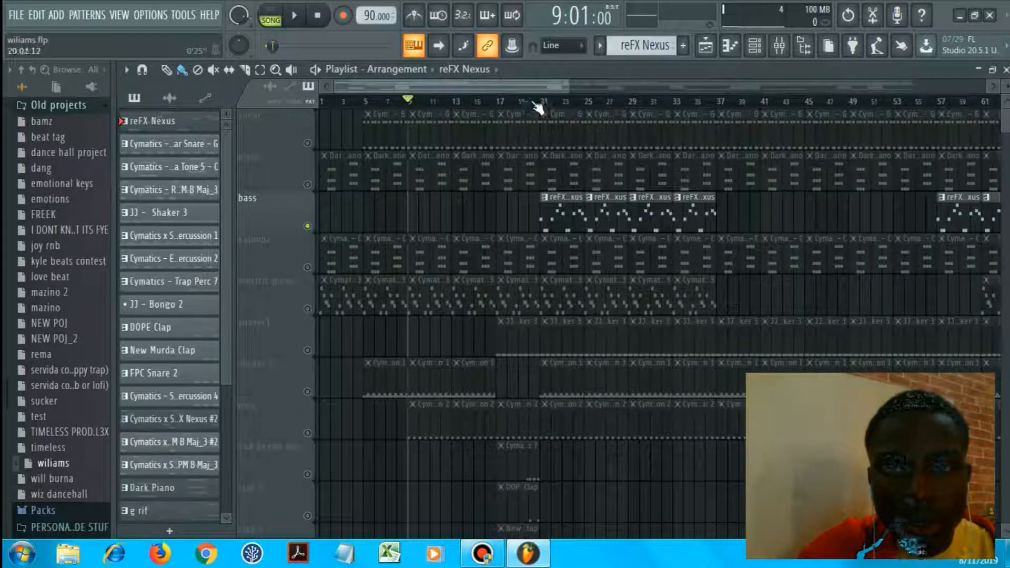
click(540, 101)
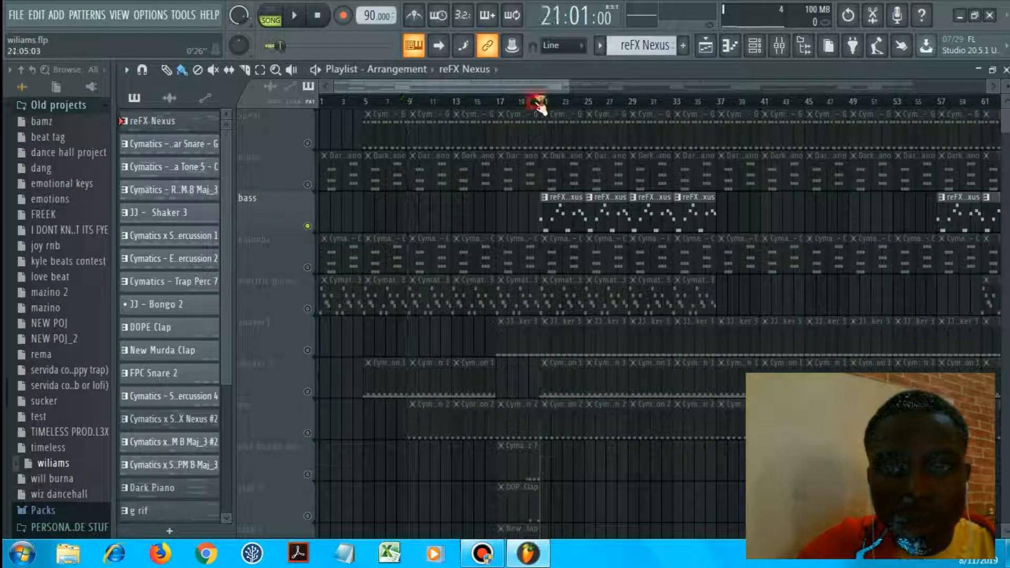
double_click(558, 199)
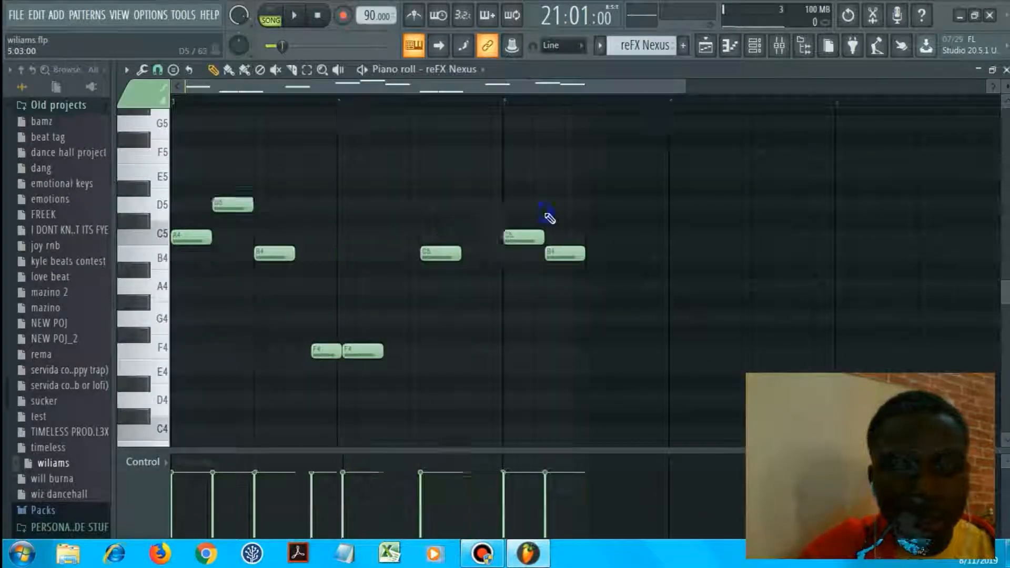
key(space)
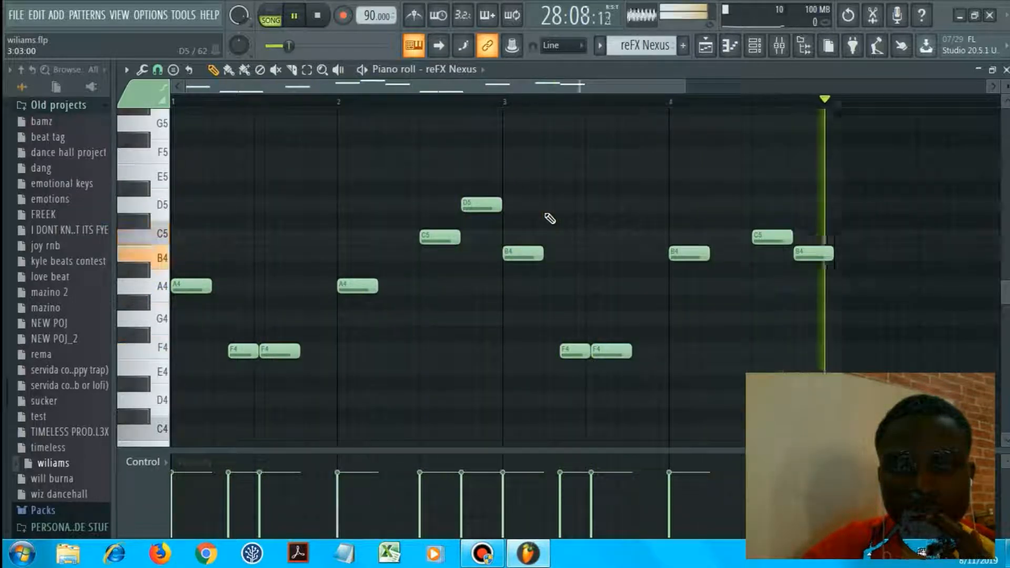
key(space)
Open the BooBass instrument from the channel rack, examine its bass, mid and treble settings, and close it.
key(F6)
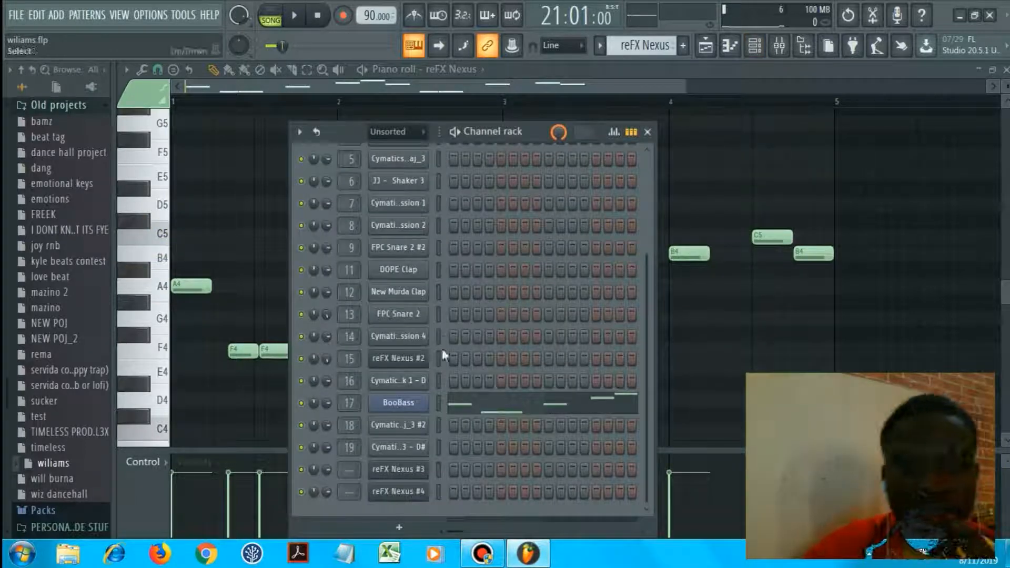
click(413, 403)
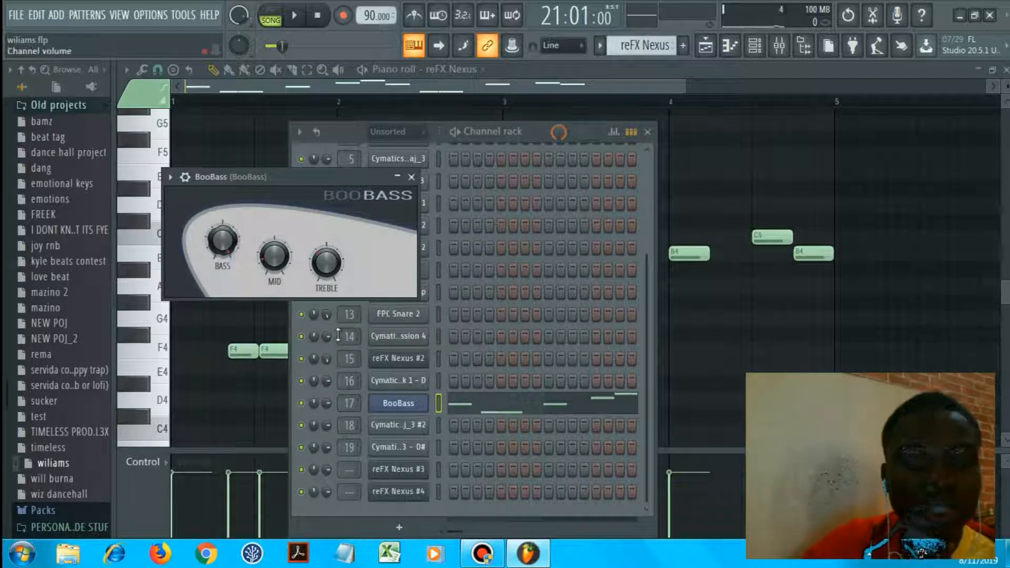
click(411, 177)
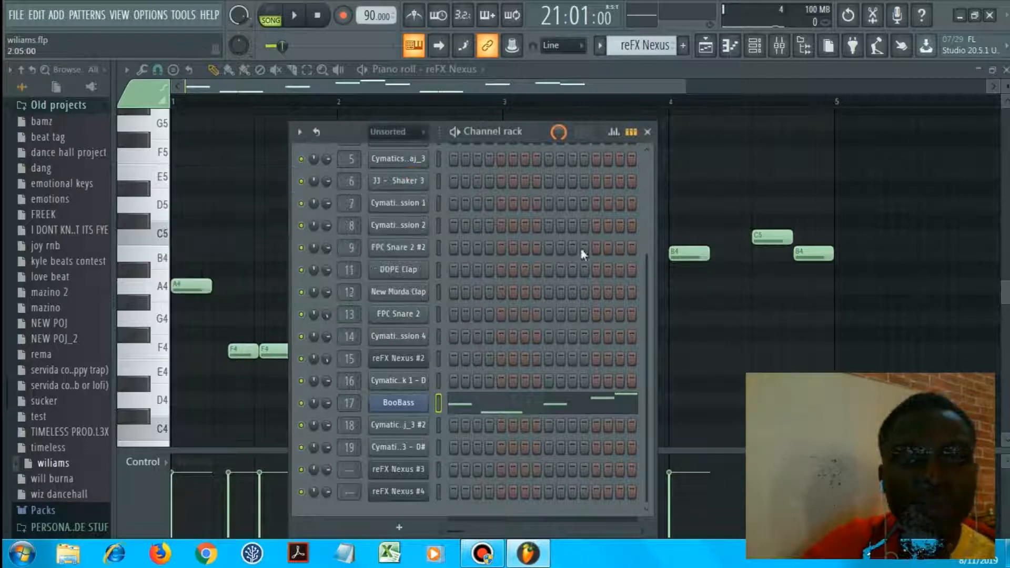
Open the reFX Nexus instrument in channel 3, examine its BA Basic Sine preset in the library and mix pages, and close it.
drag(645, 286, 651, 197)
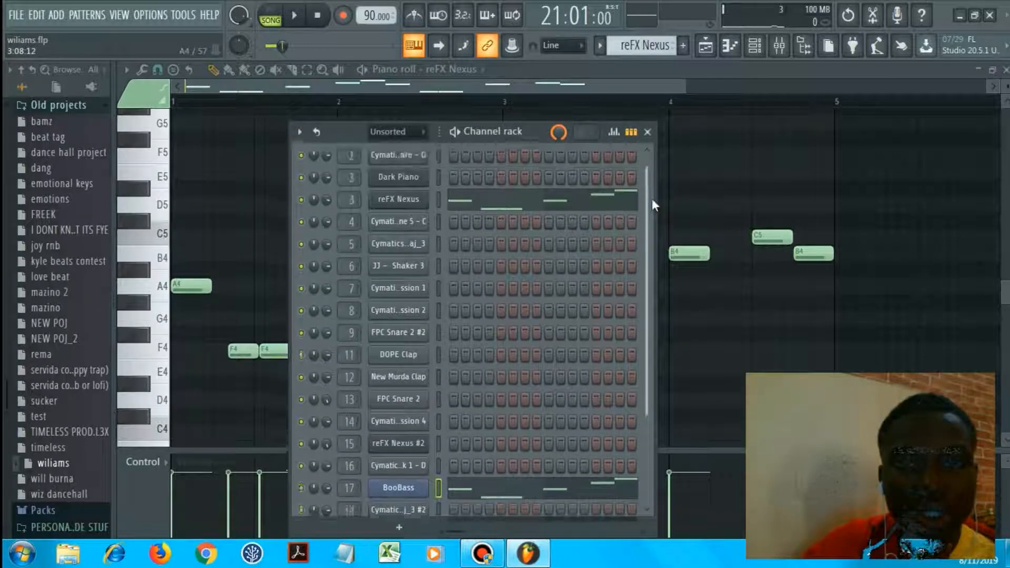
click(424, 205)
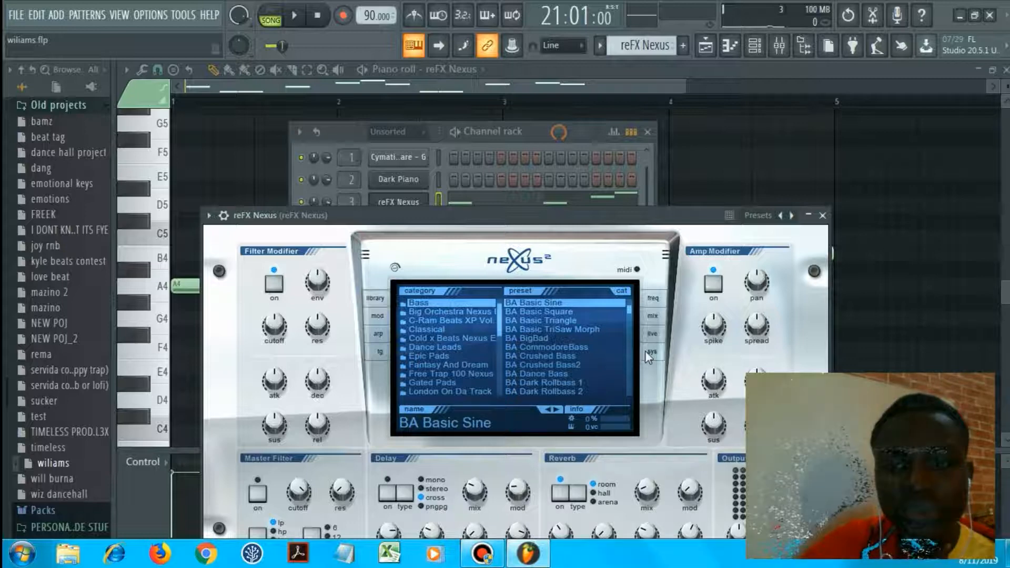
click(652, 316)
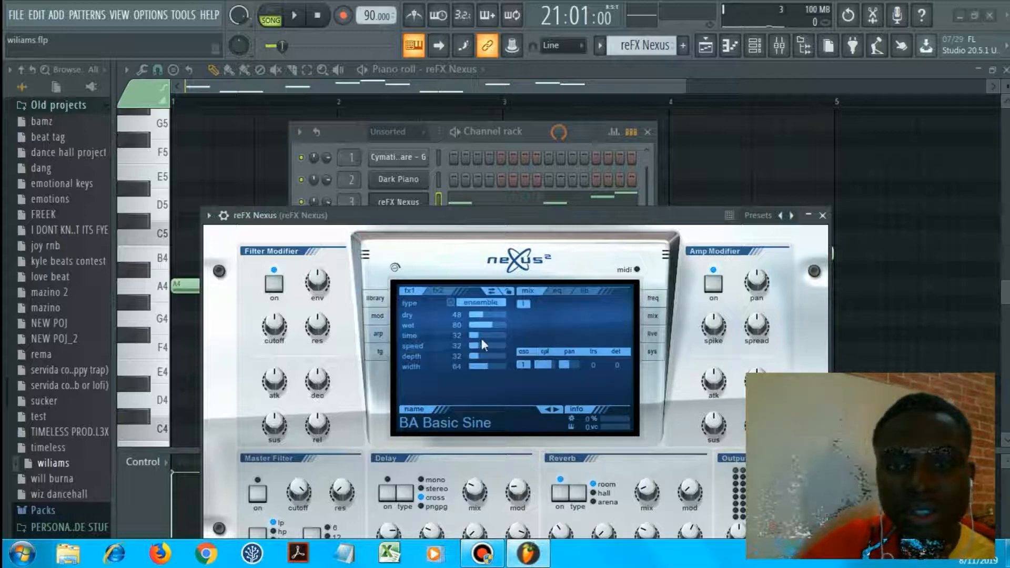
click(822, 215)
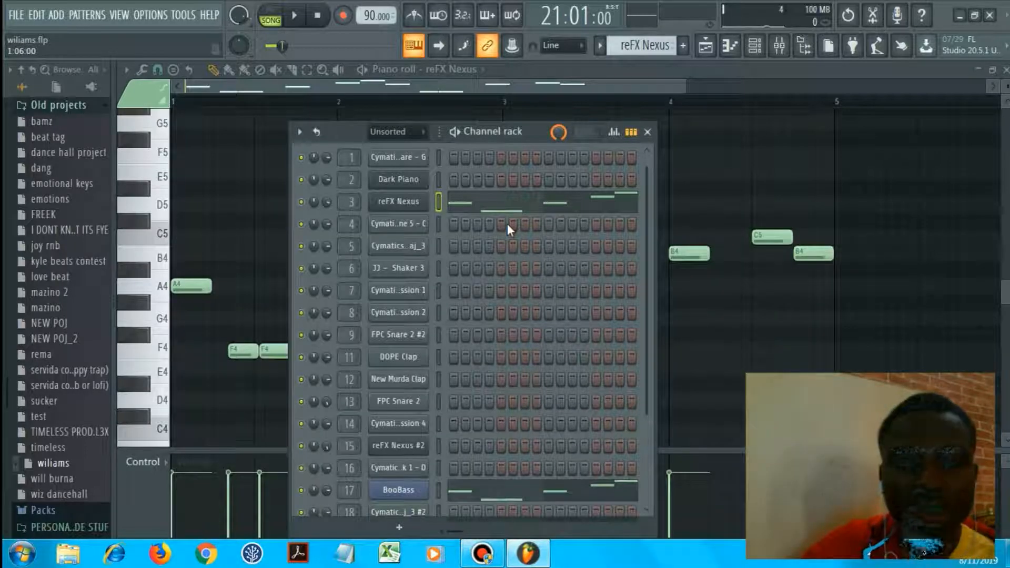
Play the layered bass line from bar 21, first with both channels and again with the reFX Nexus channel muted.
key(space)
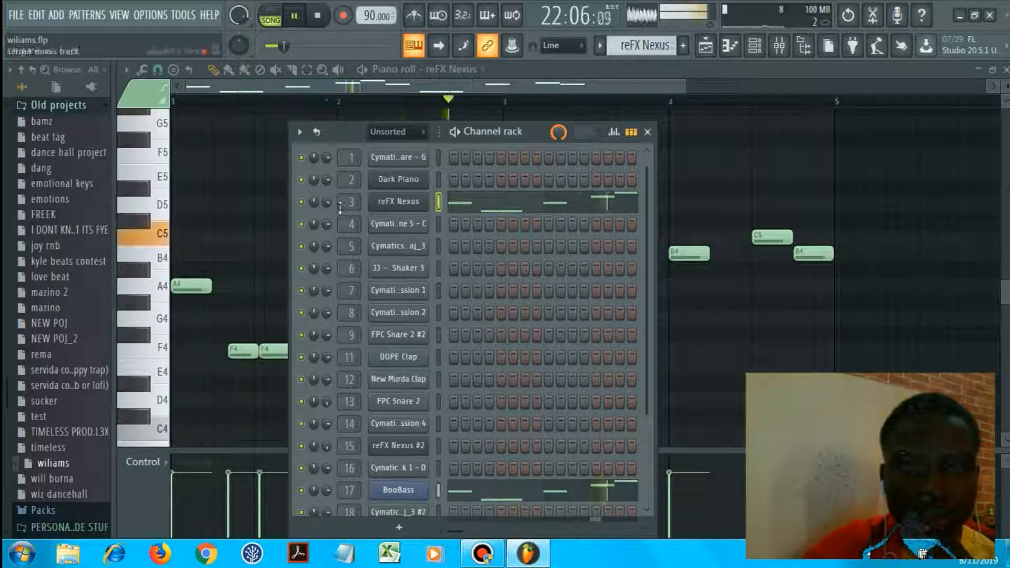
key(space)
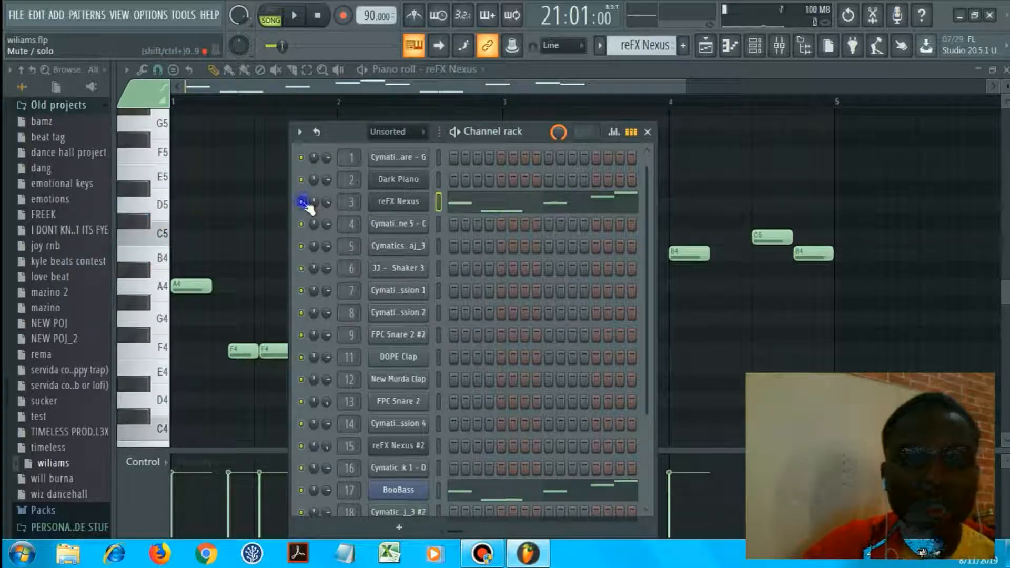
right_click(303, 202)
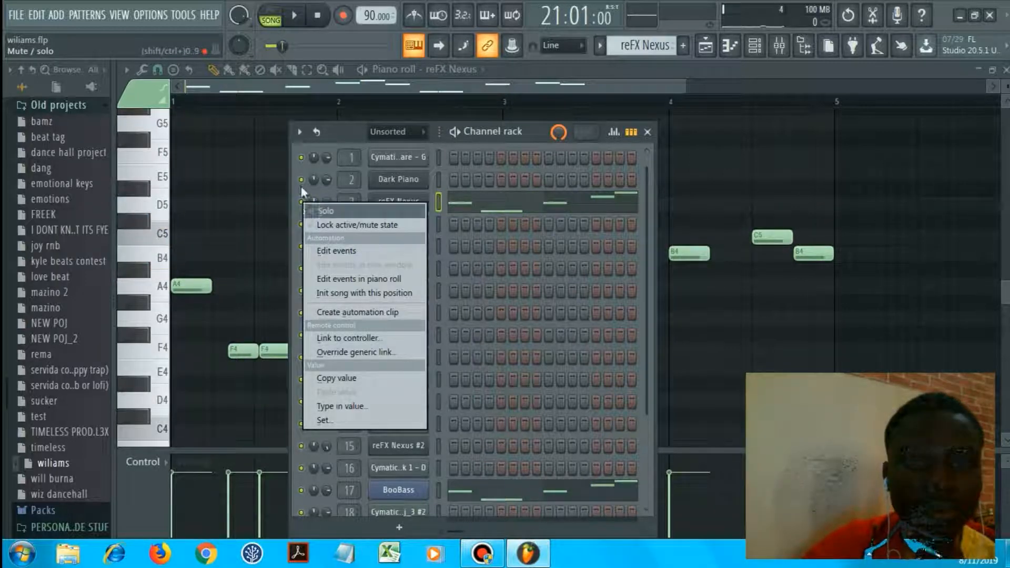
click(301, 187)
click(301, 182)
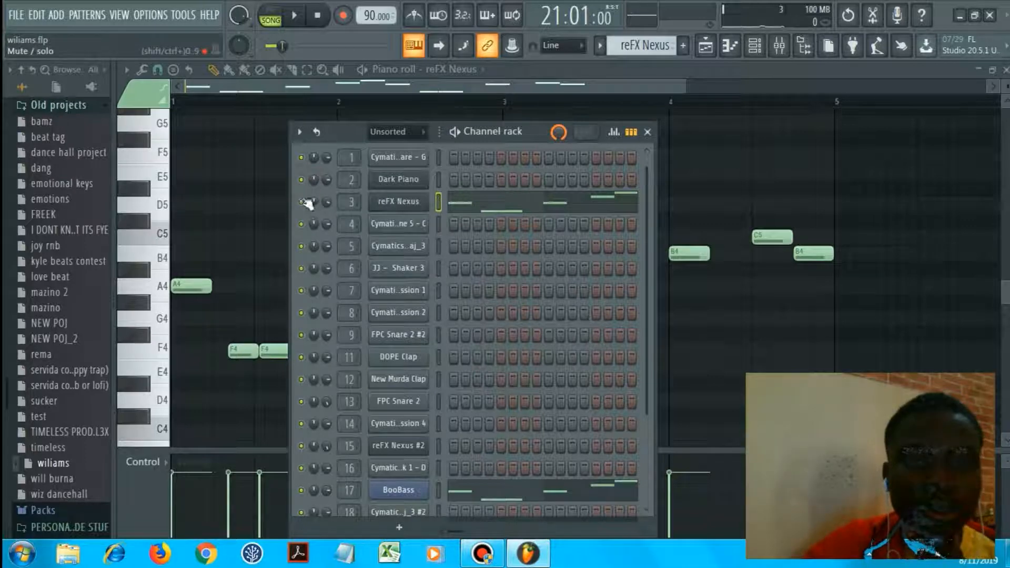
key(space)
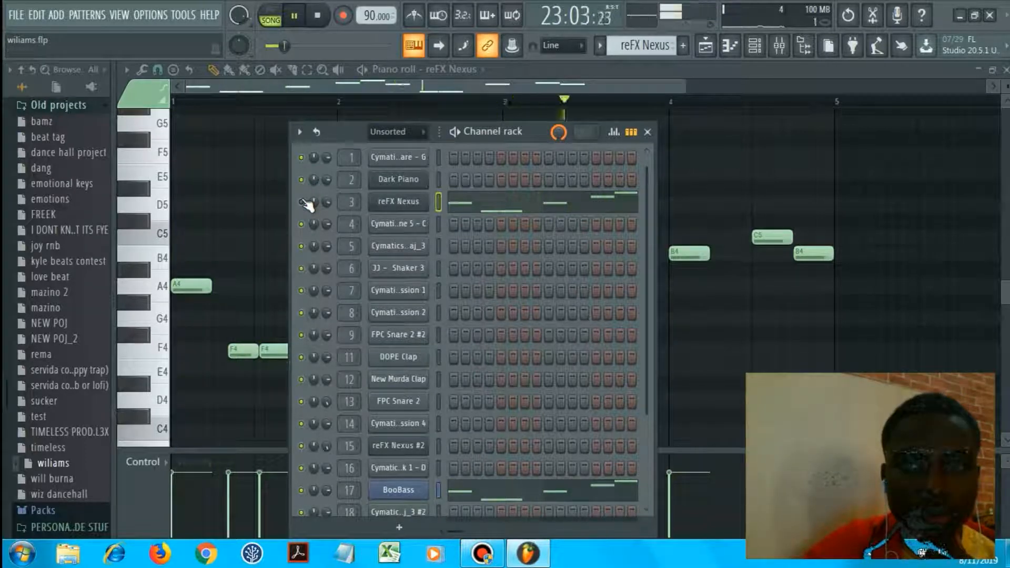
key(space)
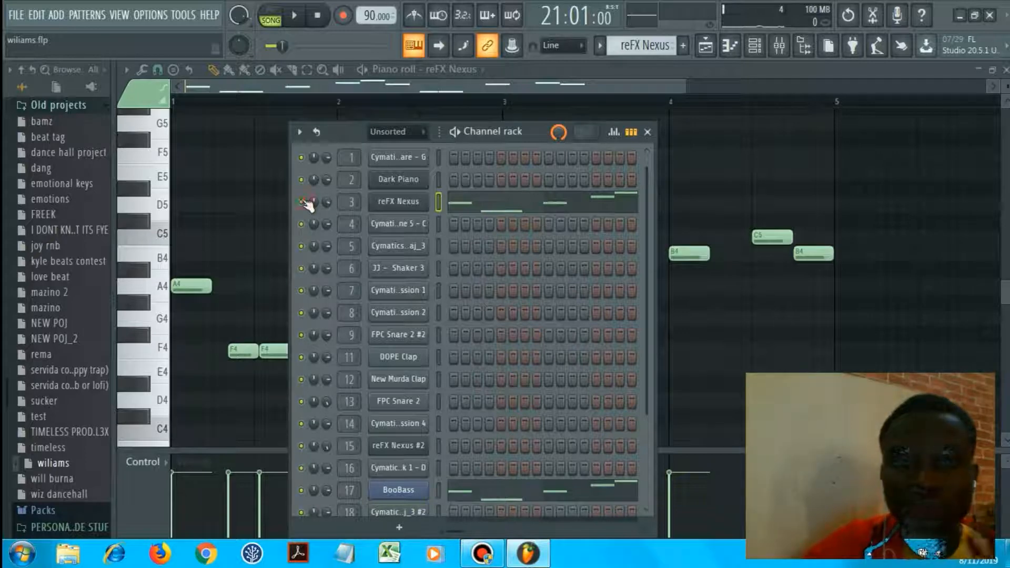
Play the bass line with reFX Nexus active again, and once more with the BooBass channel muted.
key(space)
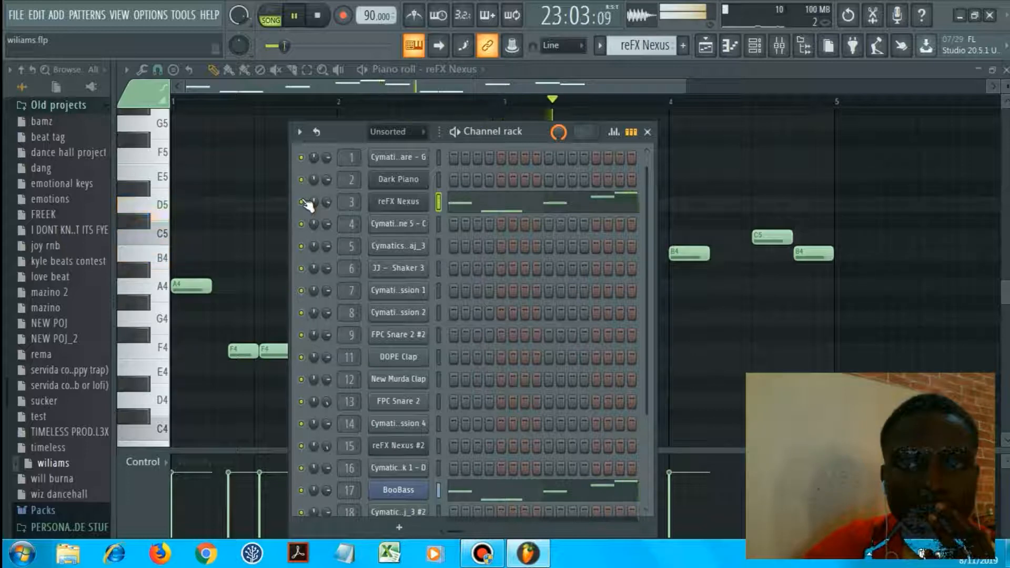
key(space)
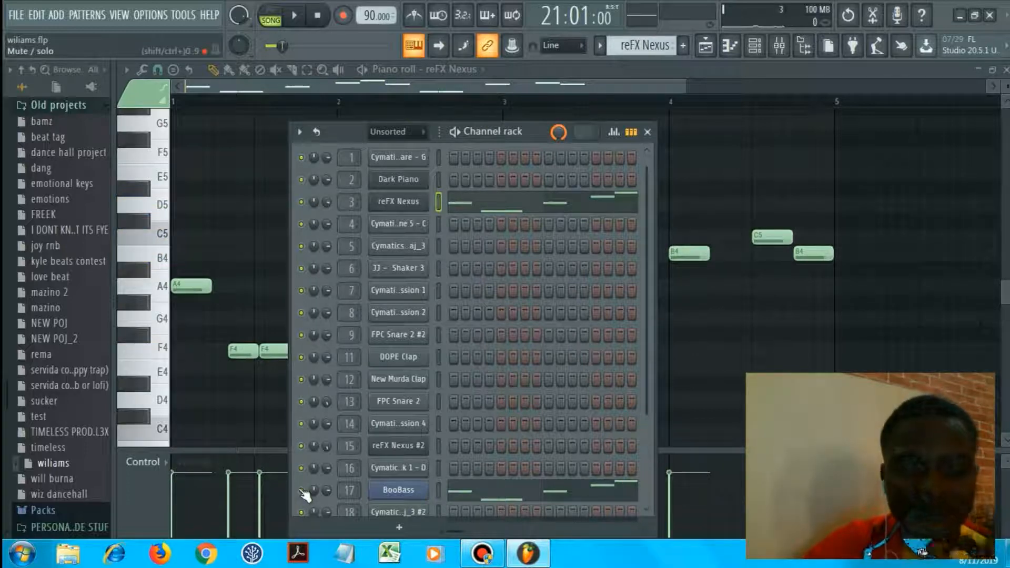
key(space)
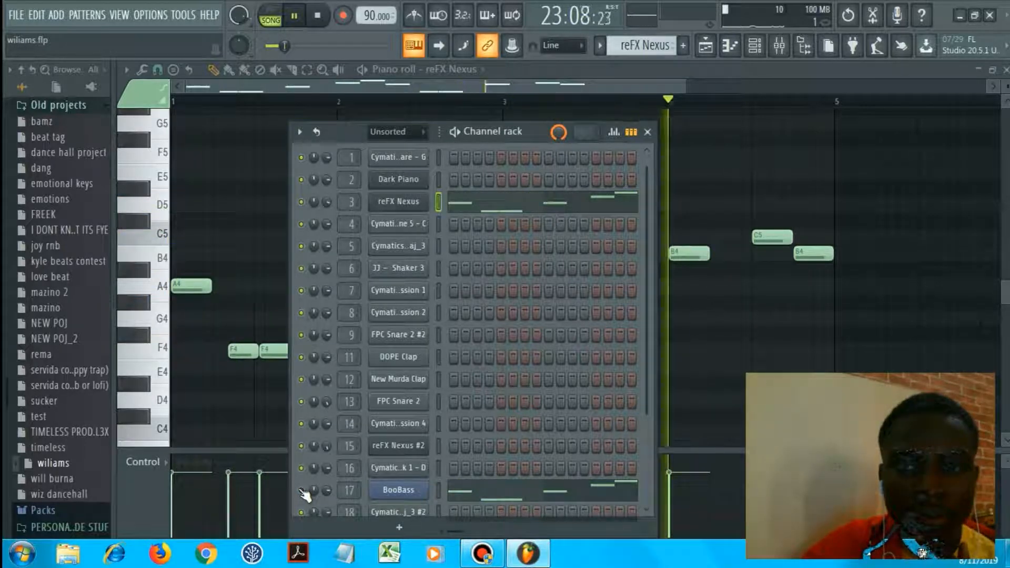
key(space)
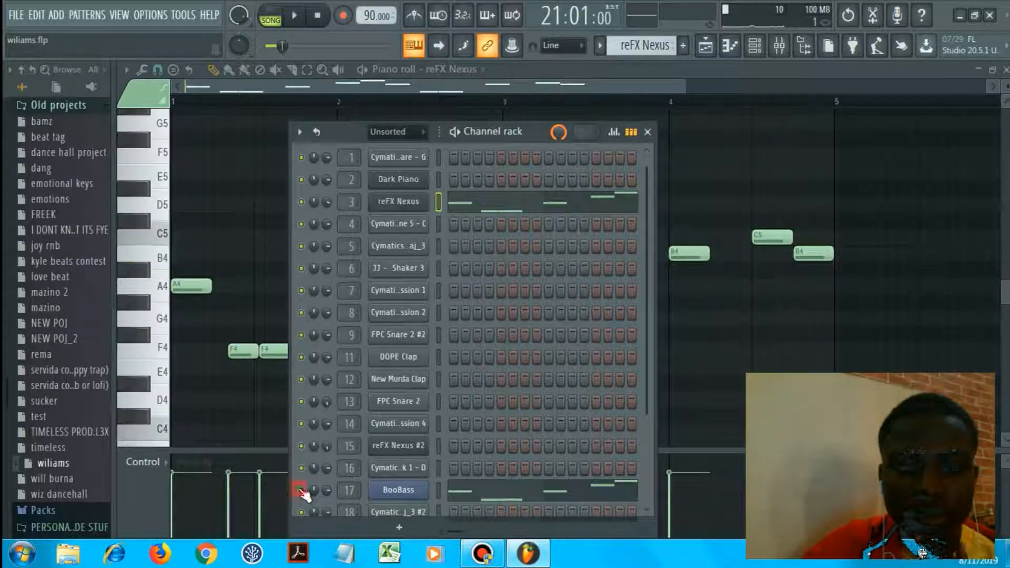
Return to the playlist, unsolo the bass track and look over the percussion and clap tracks further down the arrangement.
key(F5)
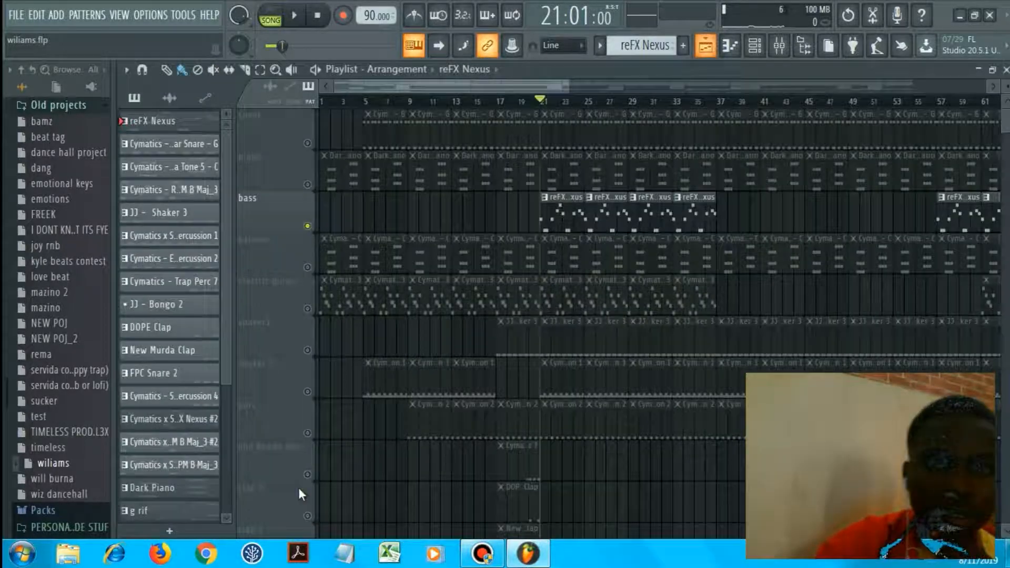
right_click(308, 228)
ctrl+right_click(367, 220)
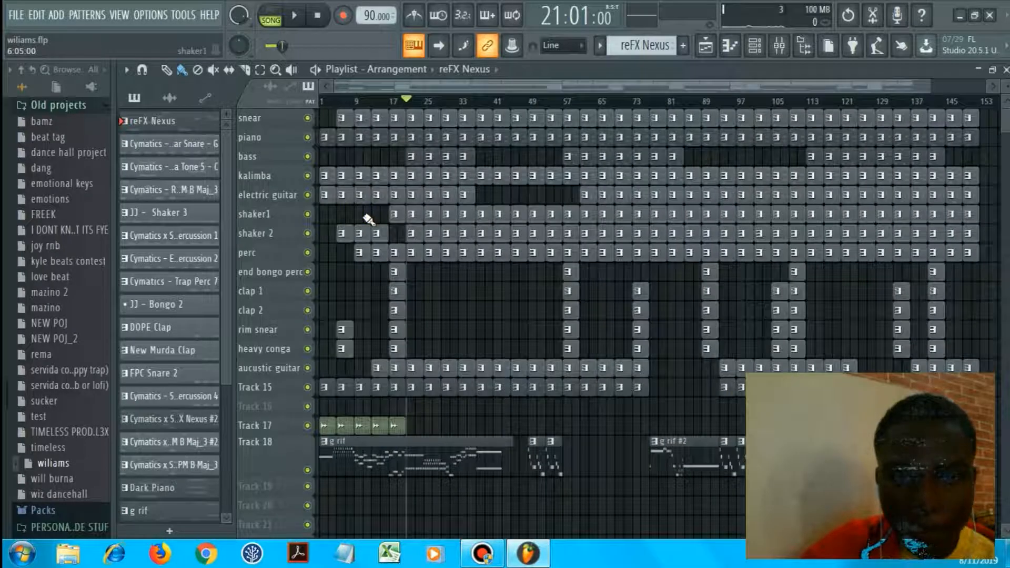
ctrl+right_click(367, 219)
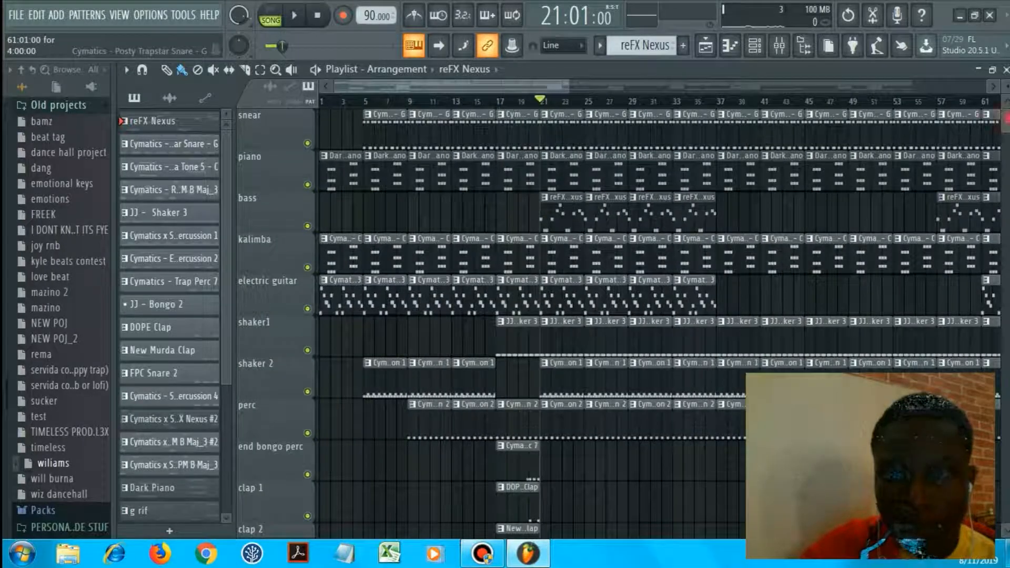
scroll(578, 316, down, 4)
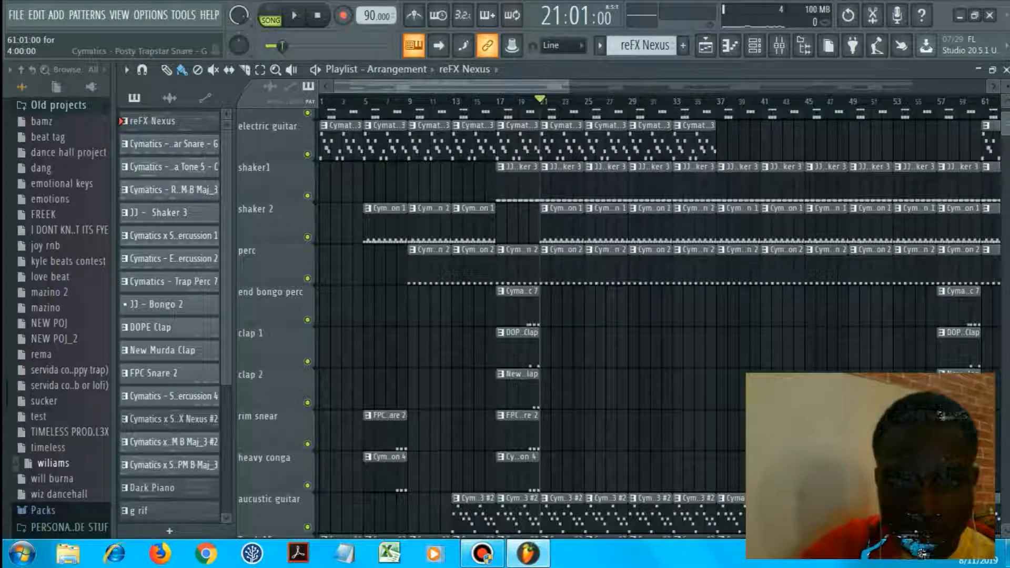
scroll(579, 316, down, 3)
scroll(579, 316, up, 2)
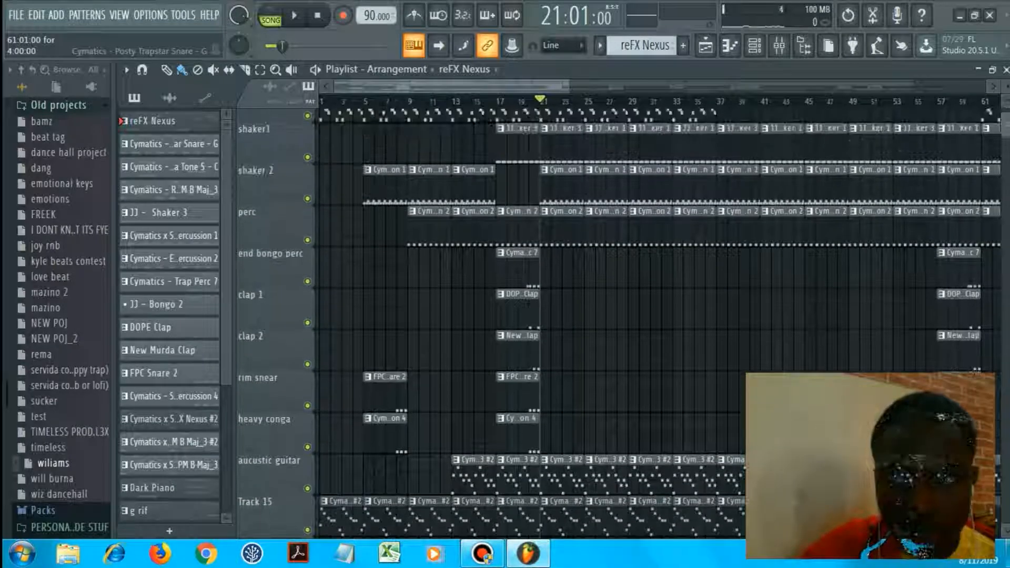
Solo the end bongo perc track and play its first clip from bar 17 with the notes open in the piano roll.
click(528, 102)
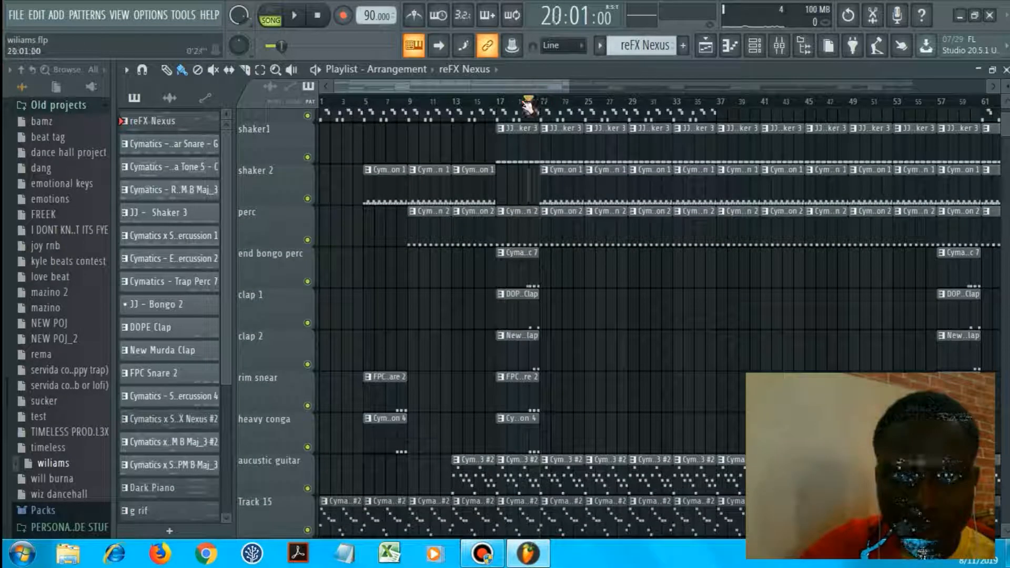
drag(528, 103, 496, 101)
right_click(309, 283)
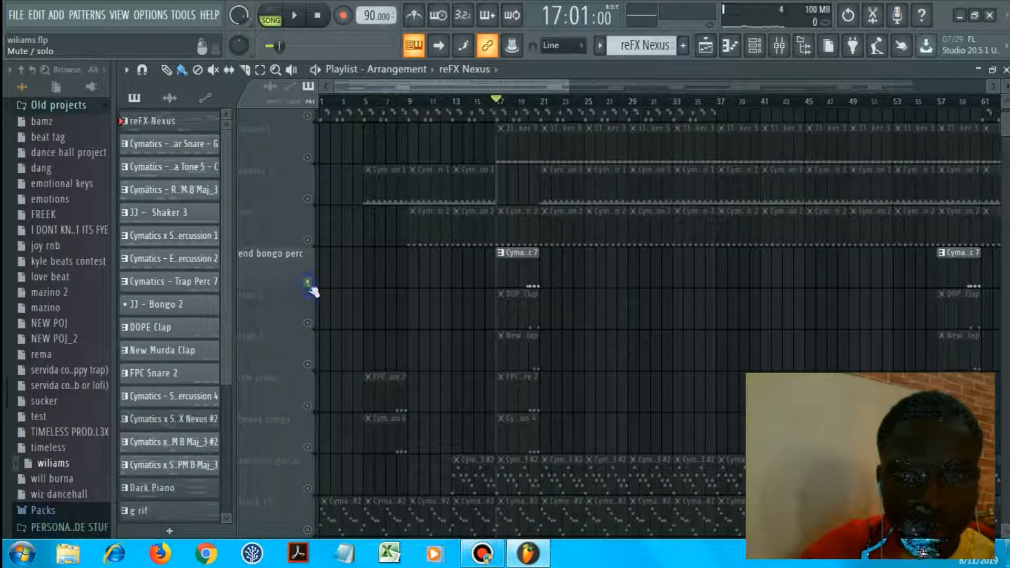
click(310, 324)
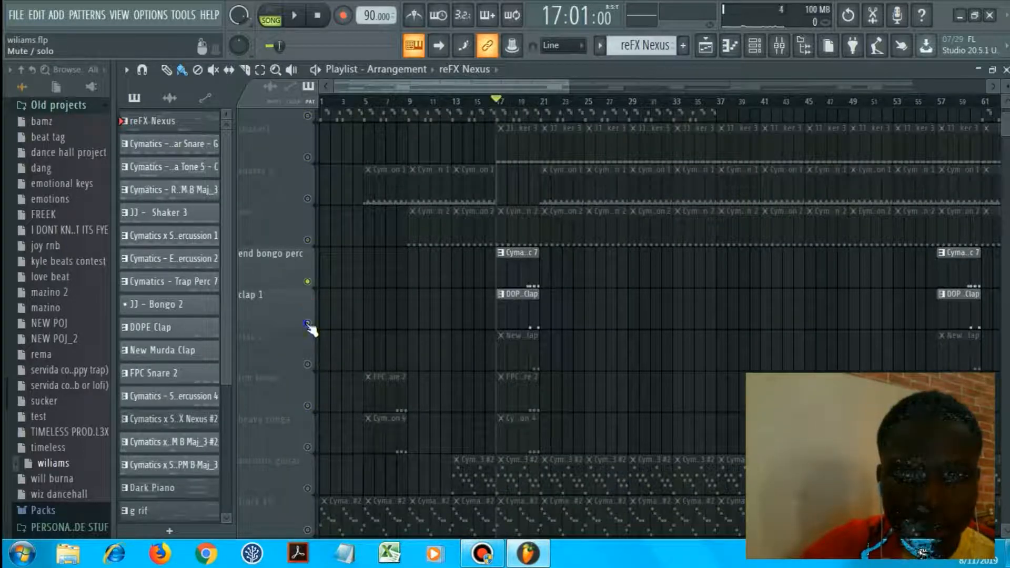
right_click(308, 323)
click(308, 284)
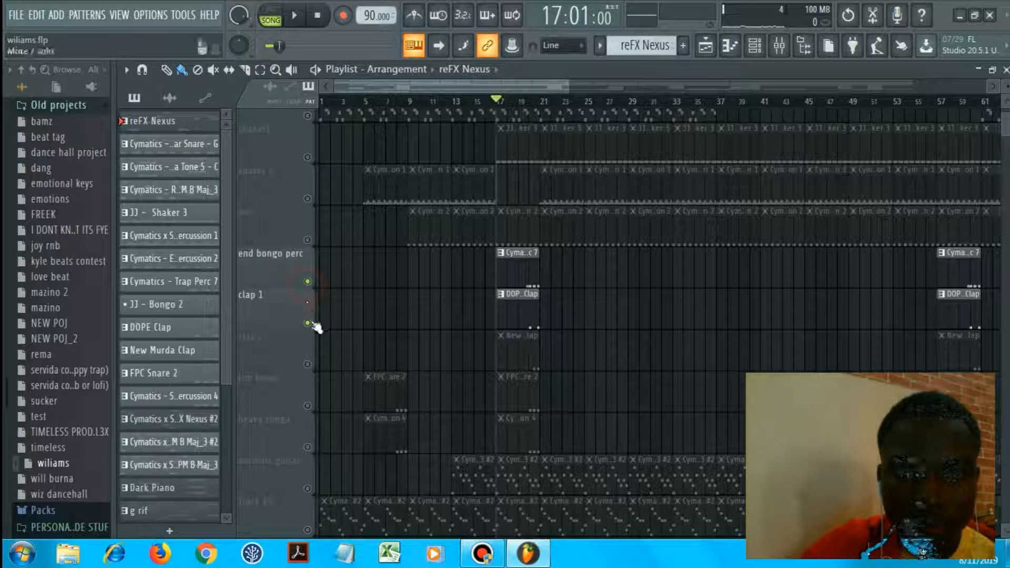
right_click(308, 323)
click(307, 281)
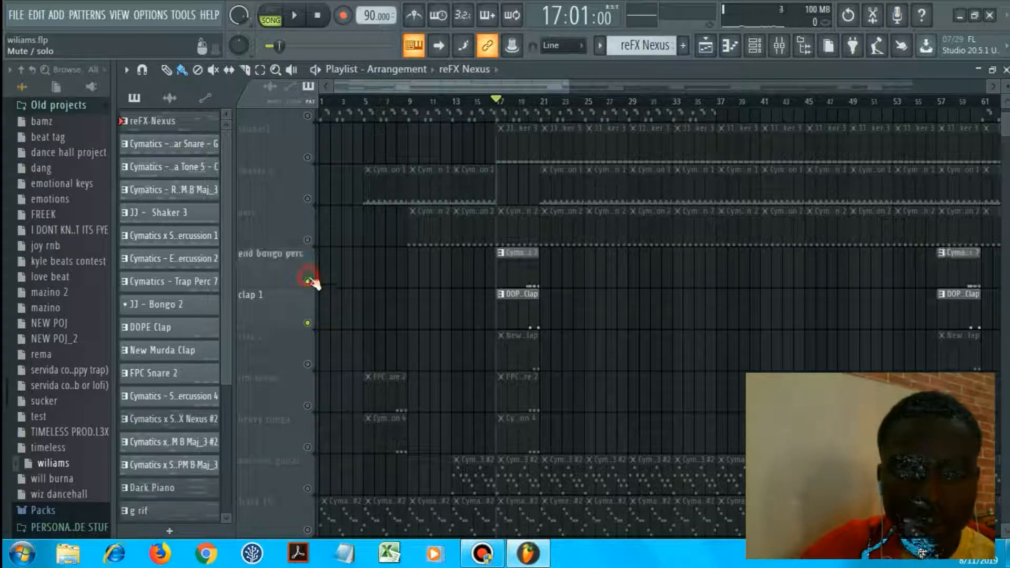
click(307, 323)
double_click(505, 277)
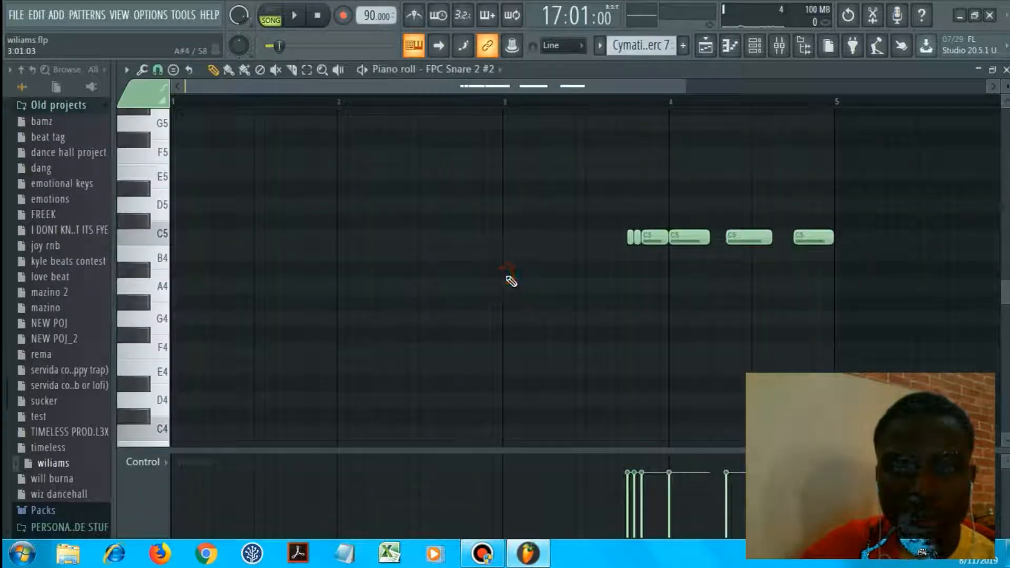
key(space)
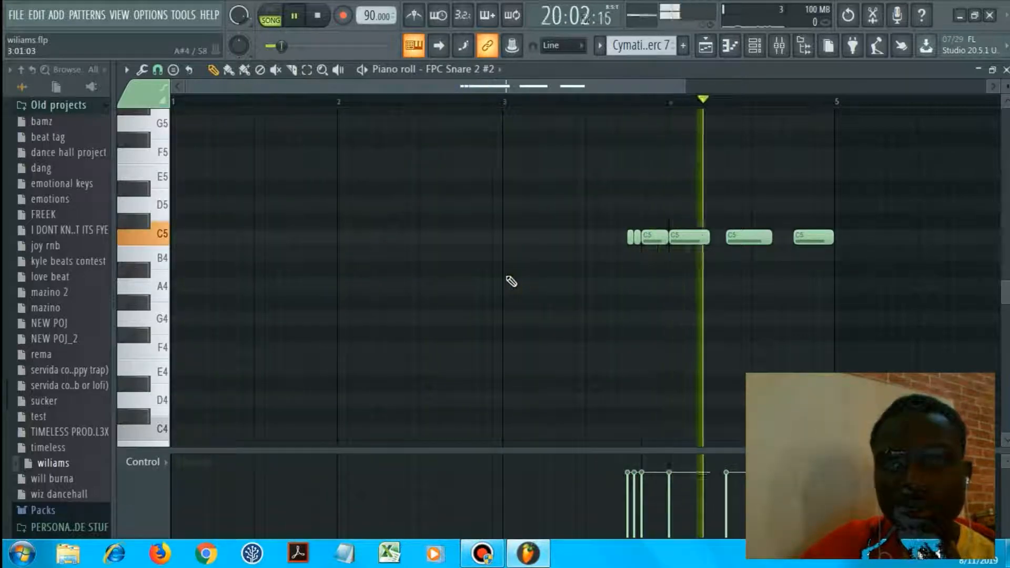
Return to the playlist, solo the clap 1 track and play its first clip from bar 19.
key(space)
key(F5)
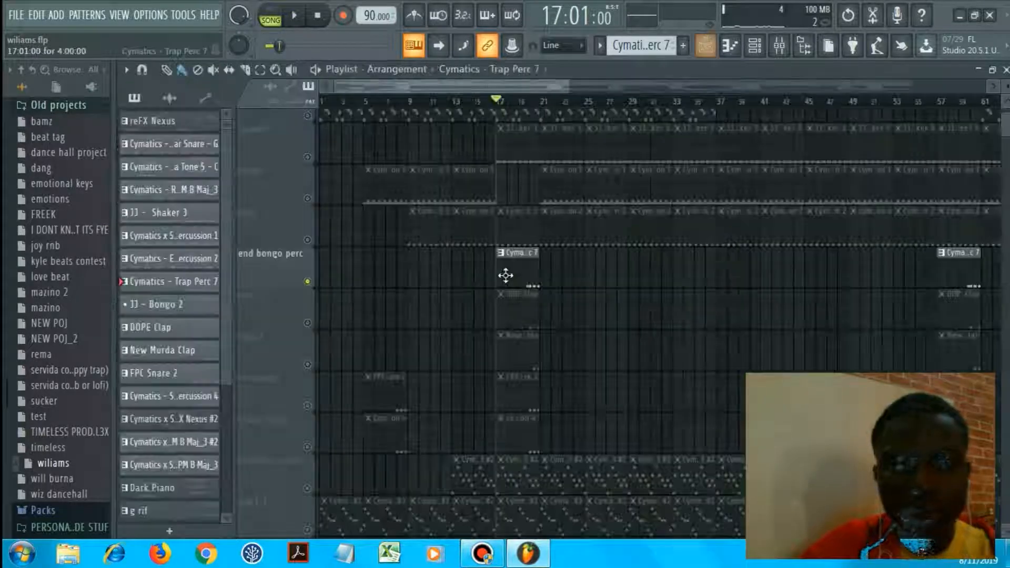
click(311, 322)
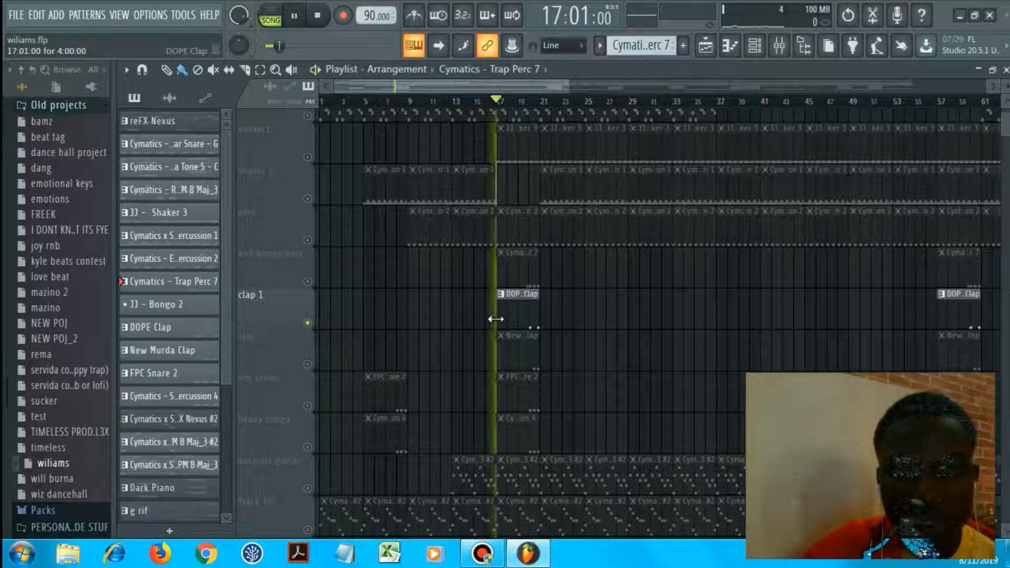
key(space)
click(531, 103)
click(531, 103)
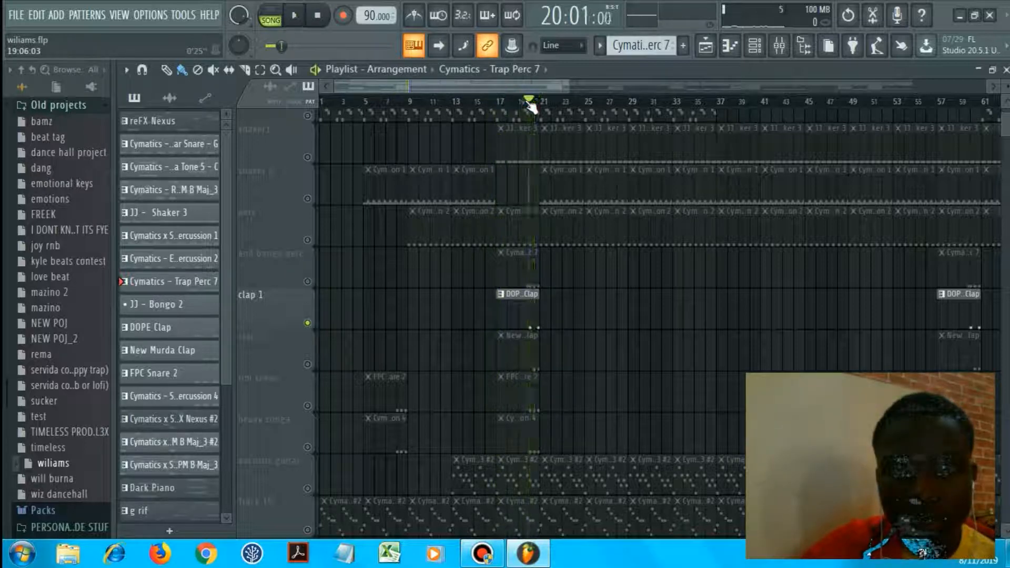
click(519, 102)
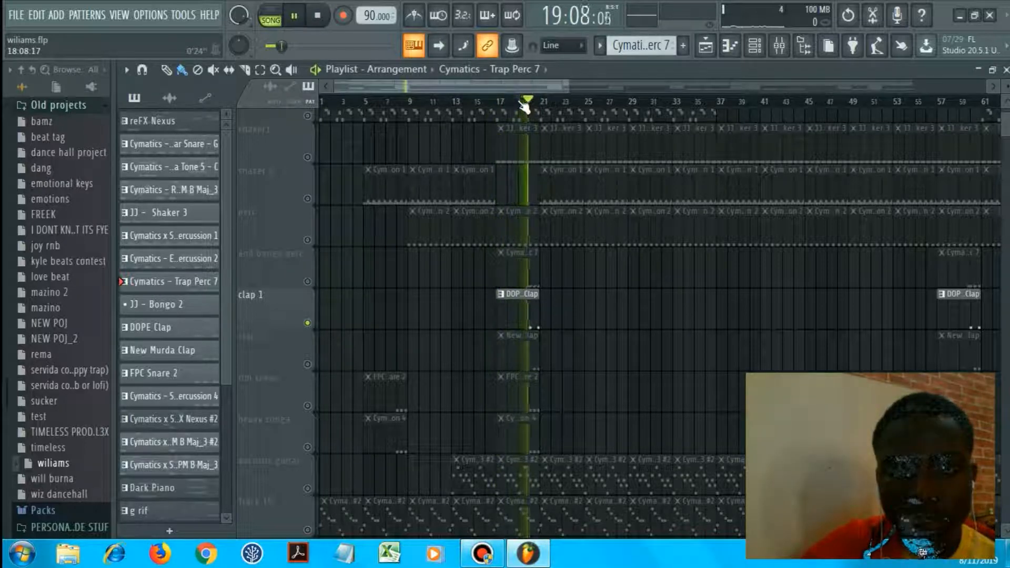
key(space)
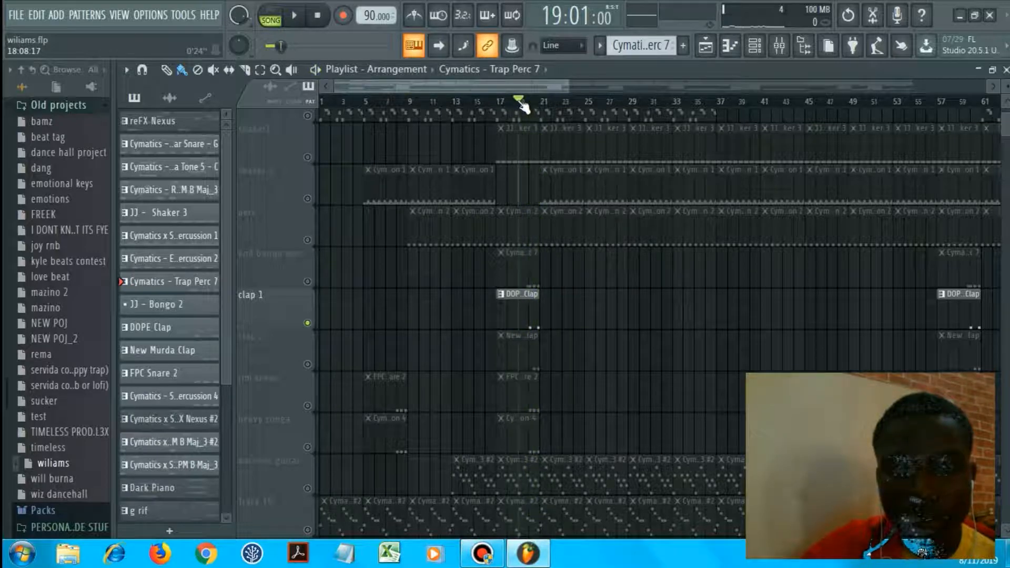
Solo the clap 2 track in place of clap 1 and play it from bar 19.
click(307, 364)
click(307, 323)
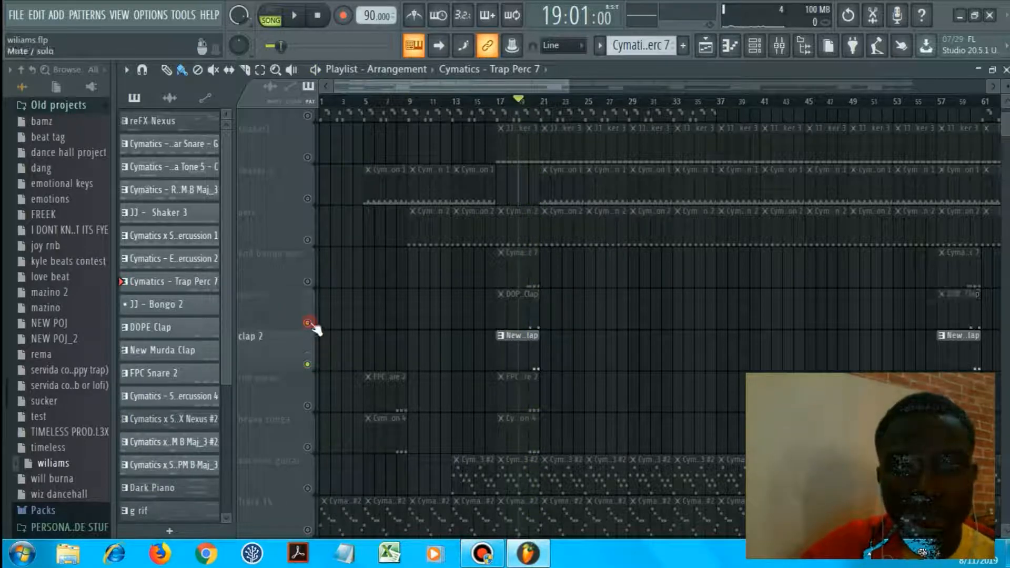
key(space)
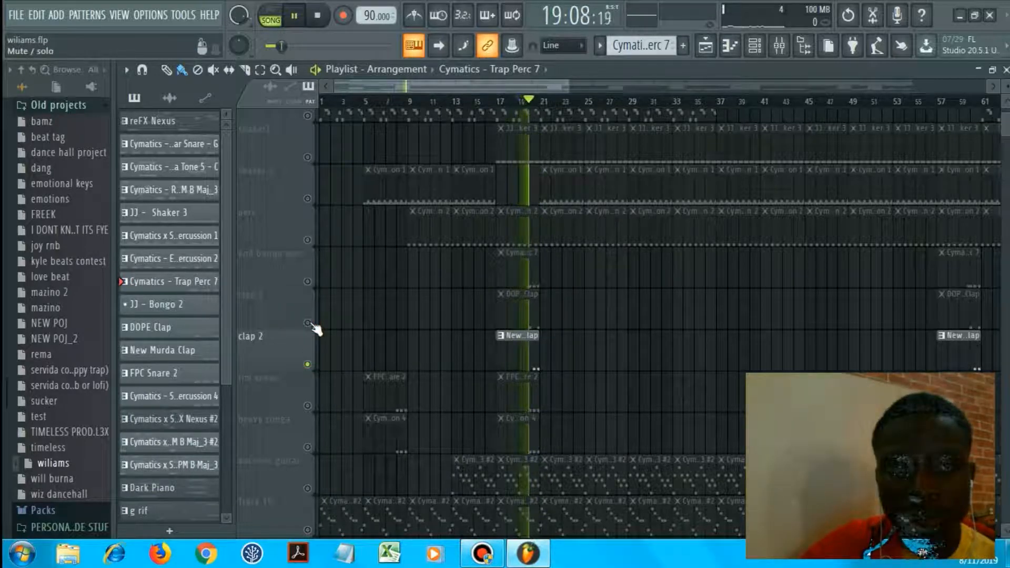
key(space)
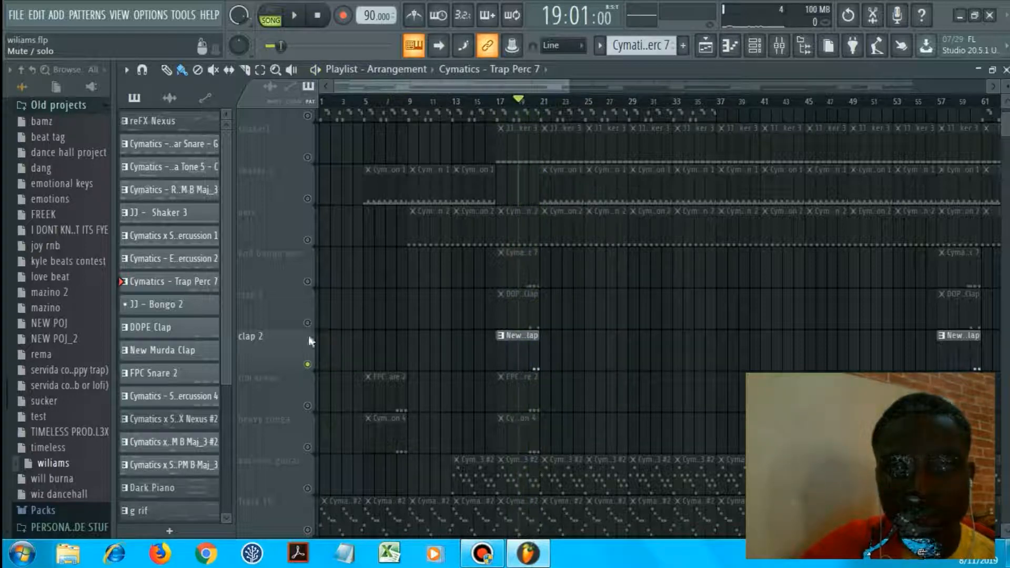
Solo the rim snear track, play it from bar 19 and turn all playlist tracks back on.
click(307, 406)
click(308, 366)
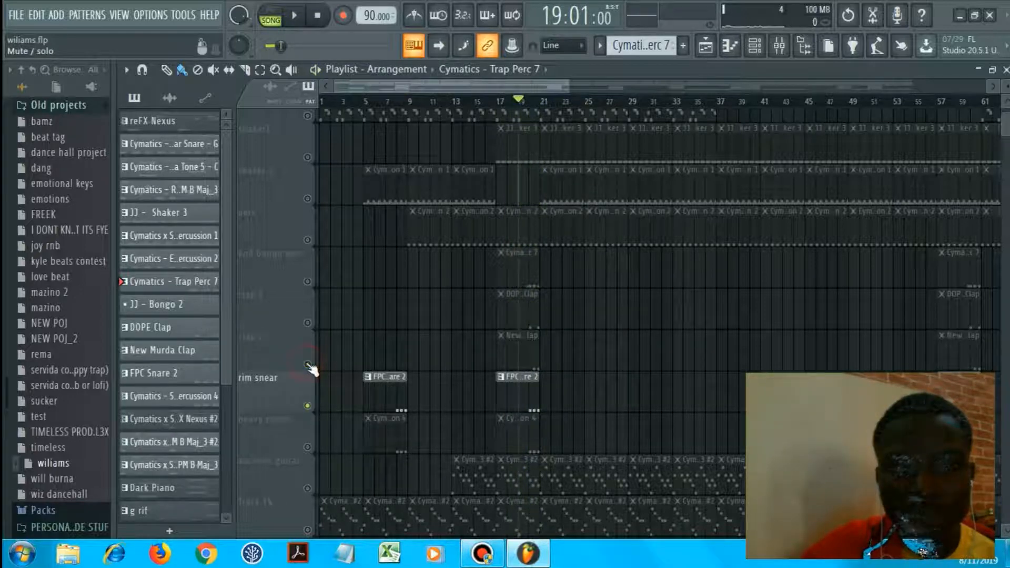
key(space)
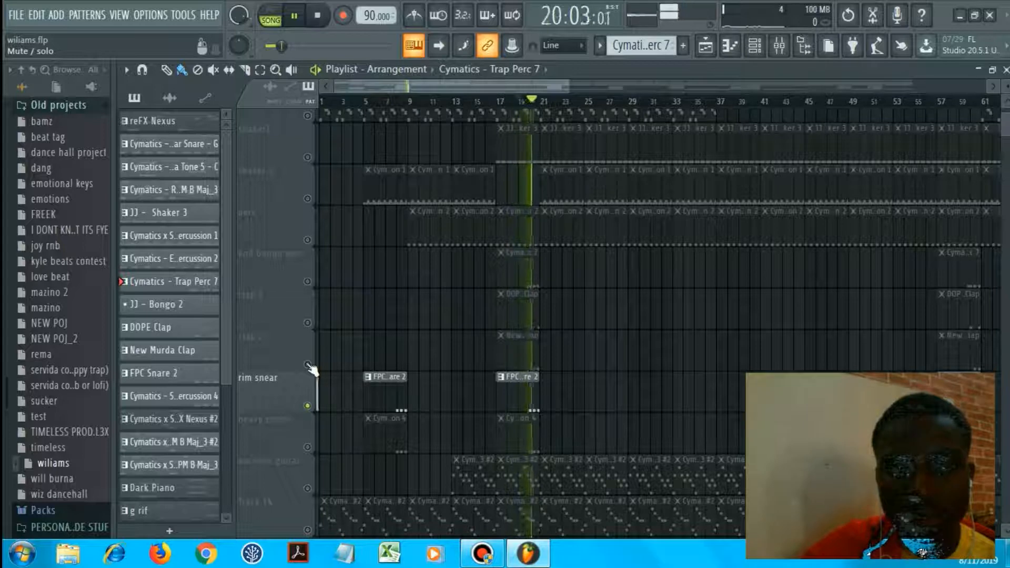
key(space)
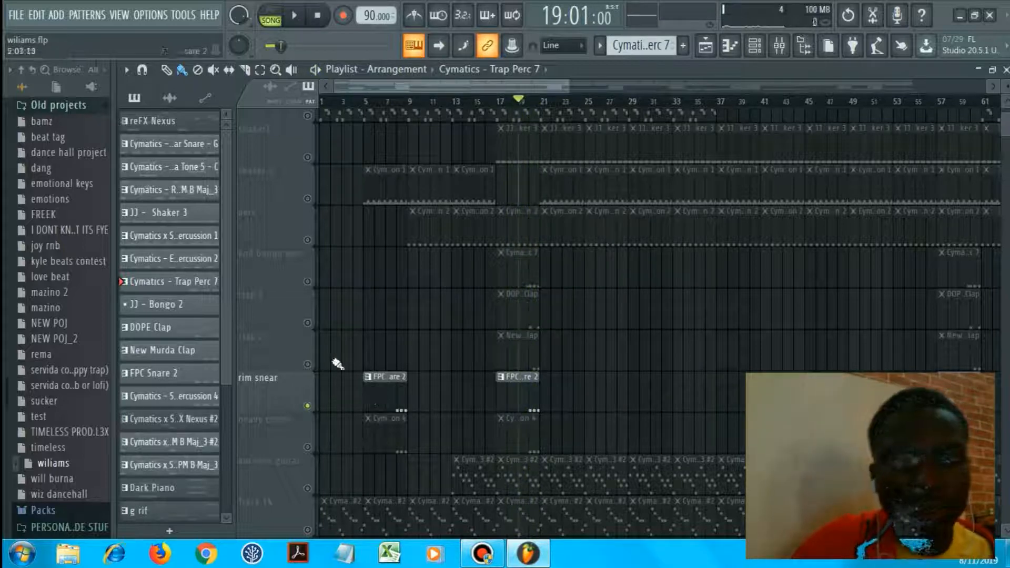
right_click(308, 365)
right_click(310, 365)
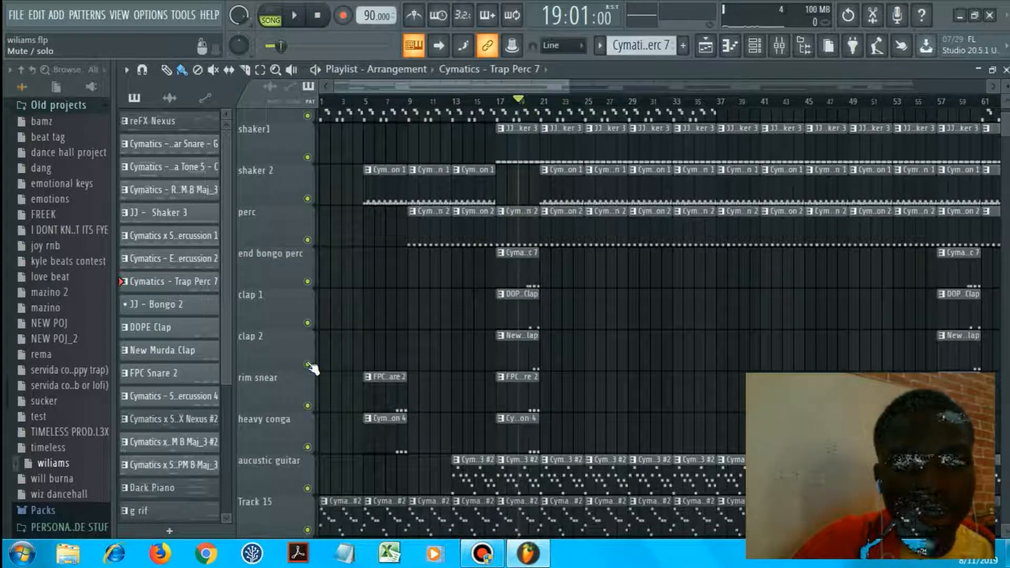
Play only end bongo perc, clap 1, clap 2, rim snear and heavy conga together from bar 19, and unmute all tracks again.
click(309, 283)
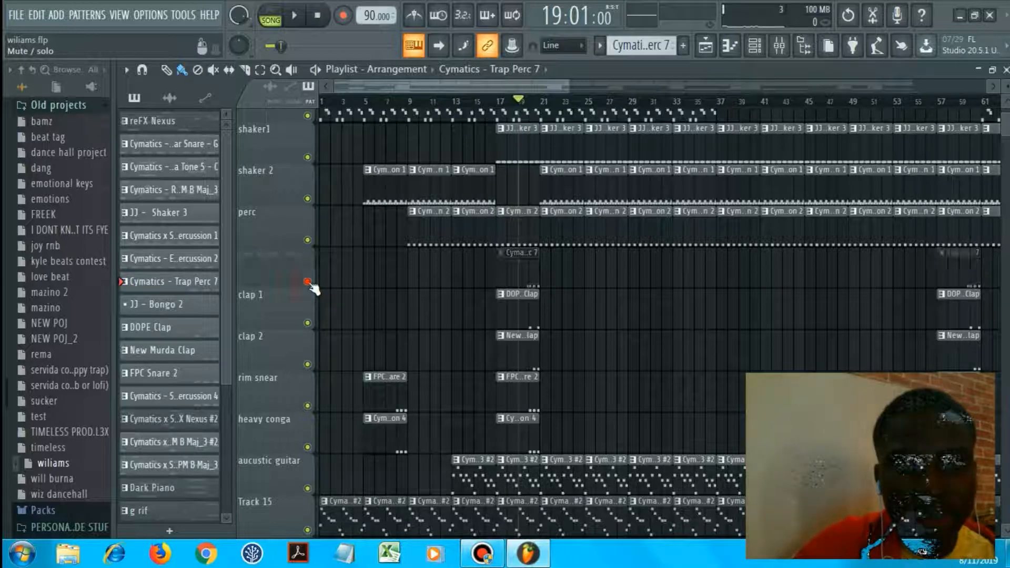
click(309, 283)
right_click(308, 283)
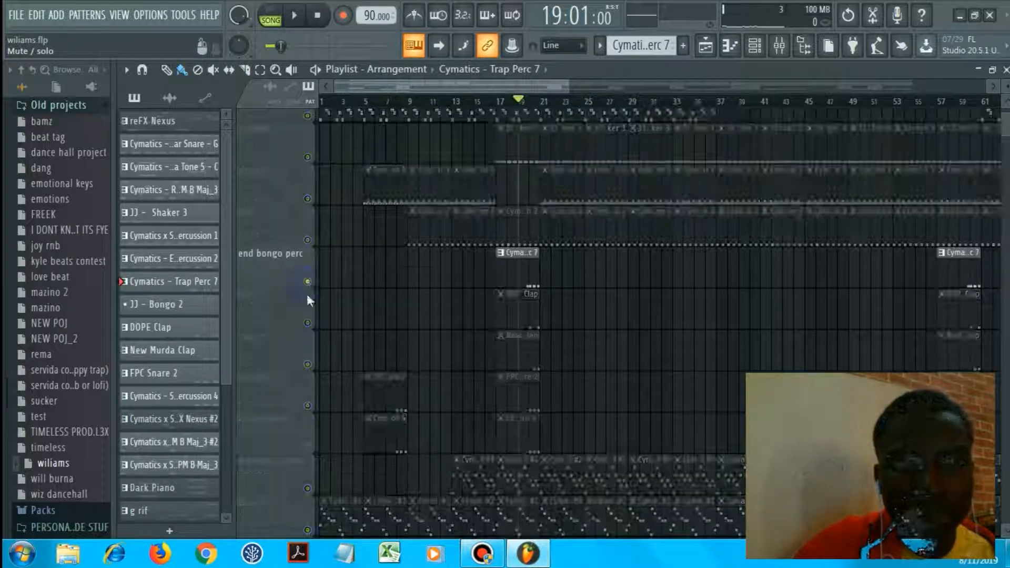
click(307, 323)
click(309, 365)
click(308, 406)
click(307, 447)
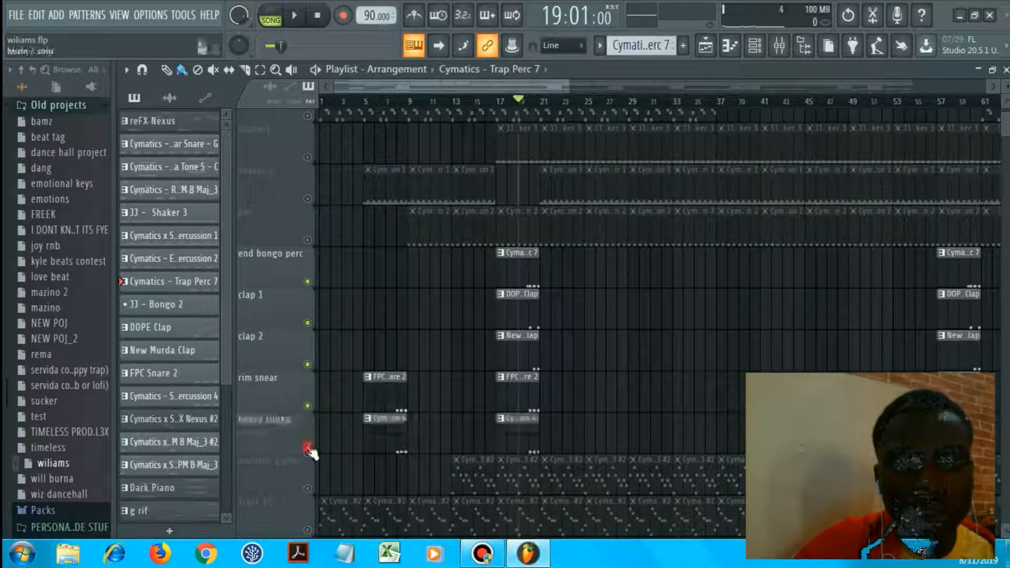
key(space)
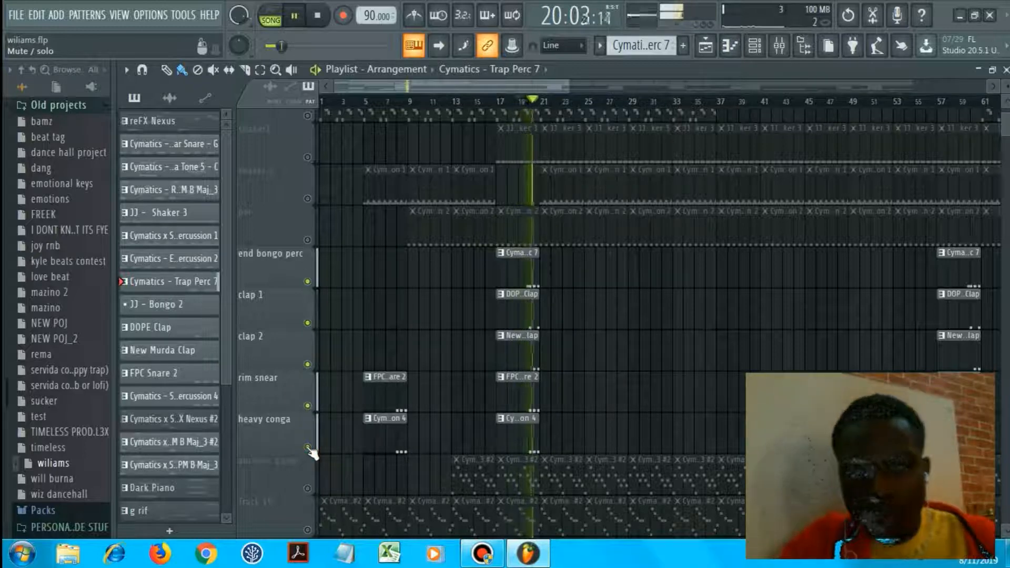
key(space)
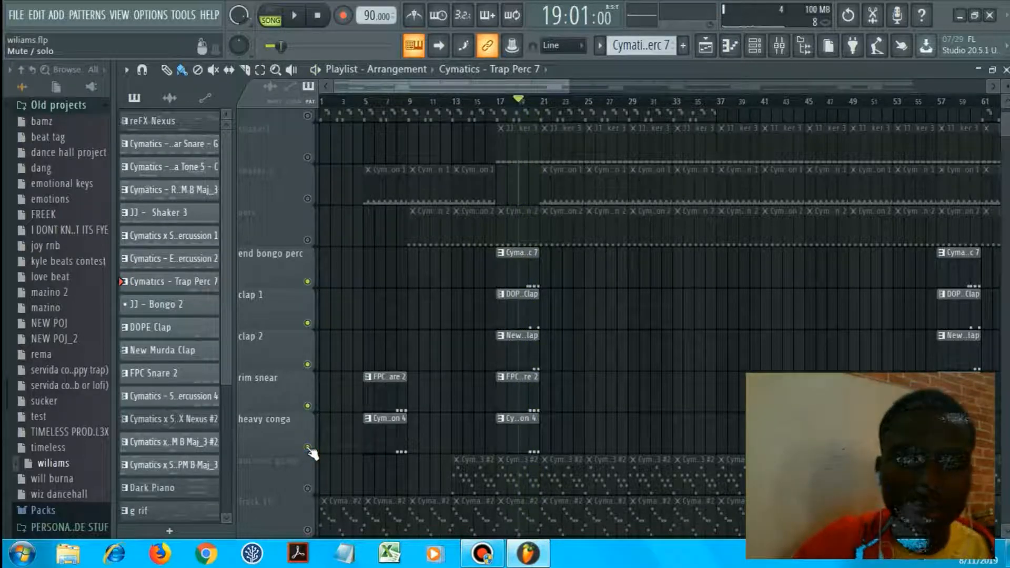
right_click(309, 447)
right_click(308, 447)
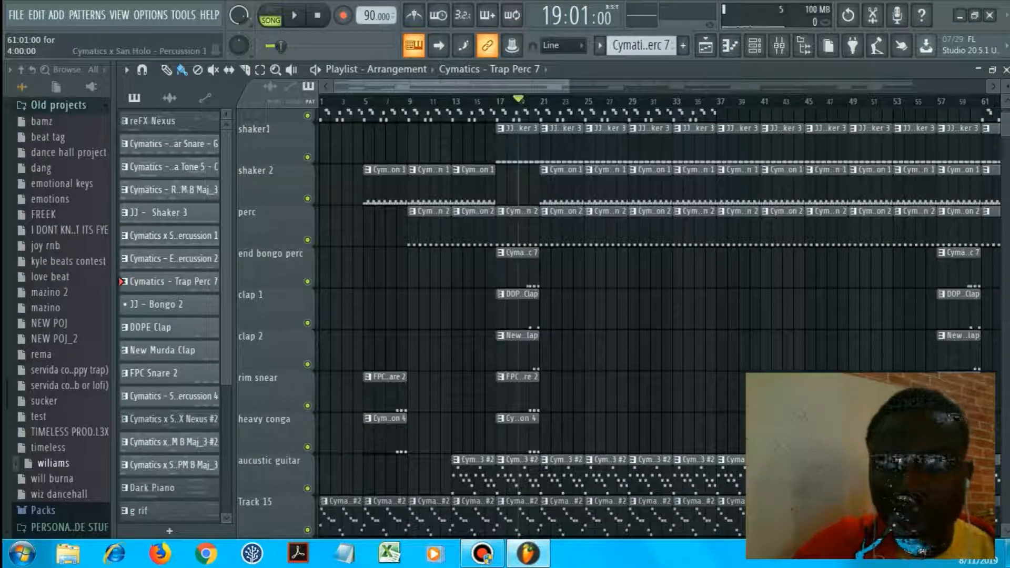
Look over the playlist tracks, fit the whole arrangement in view and return the playhead to bar 1.
scroll(1006, 100, up, 5)
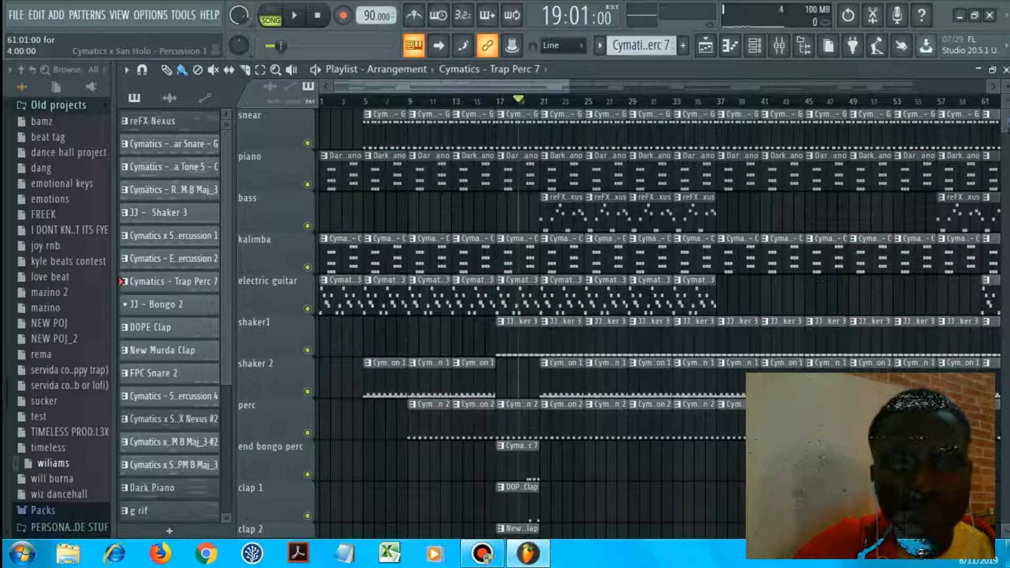
scroll(657, 315, down, 3)
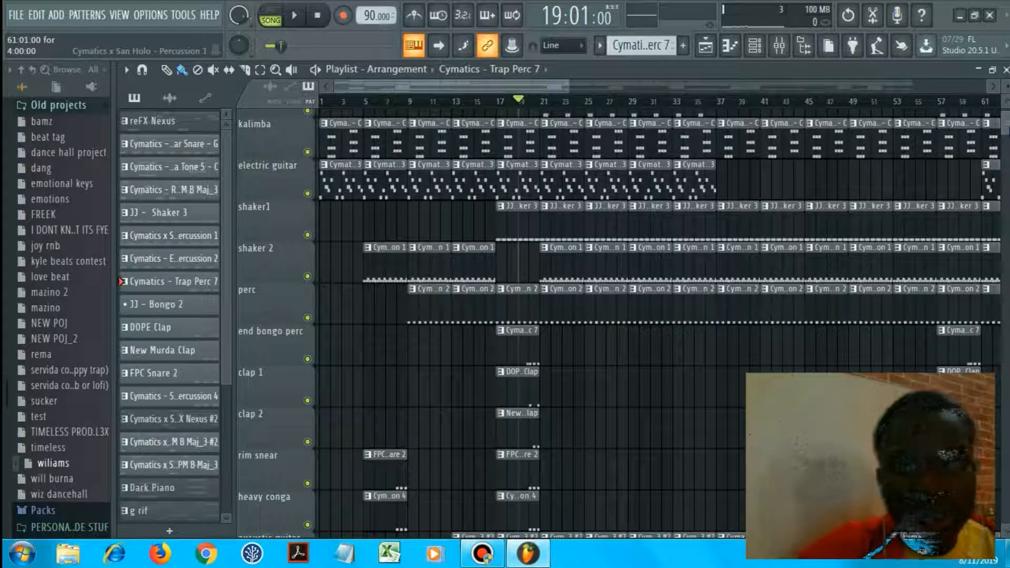
scroll(620, 315, down, 3)
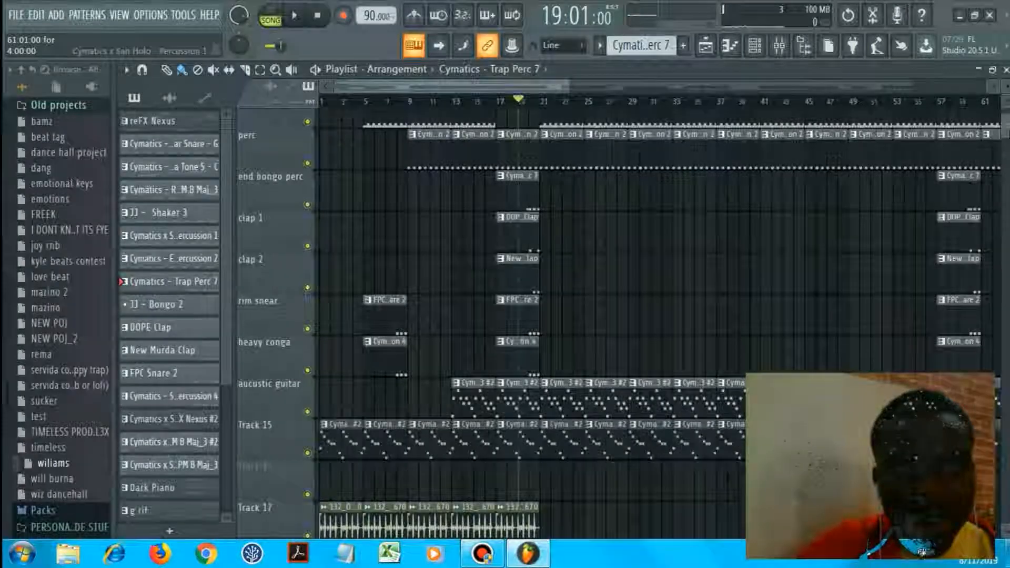
scroll(658, 316, down, 5)
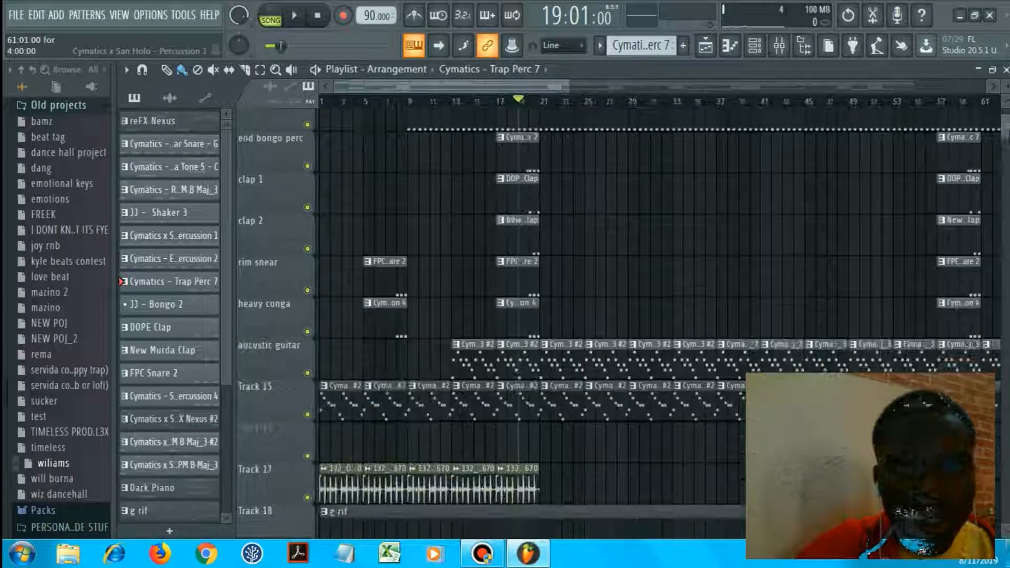
scroll(657, 315, up, 8)
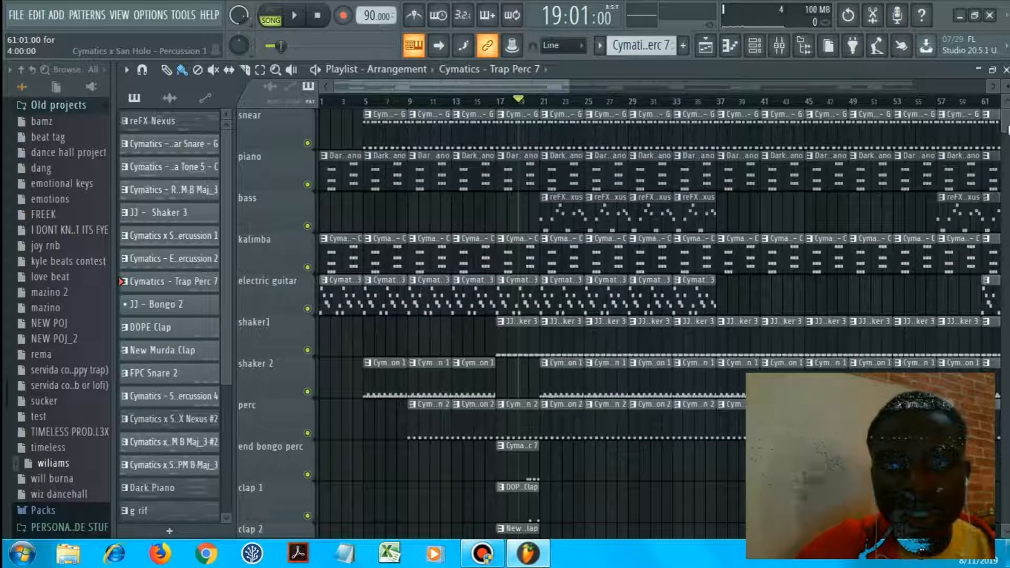
ctrl+right_click(876, 315)
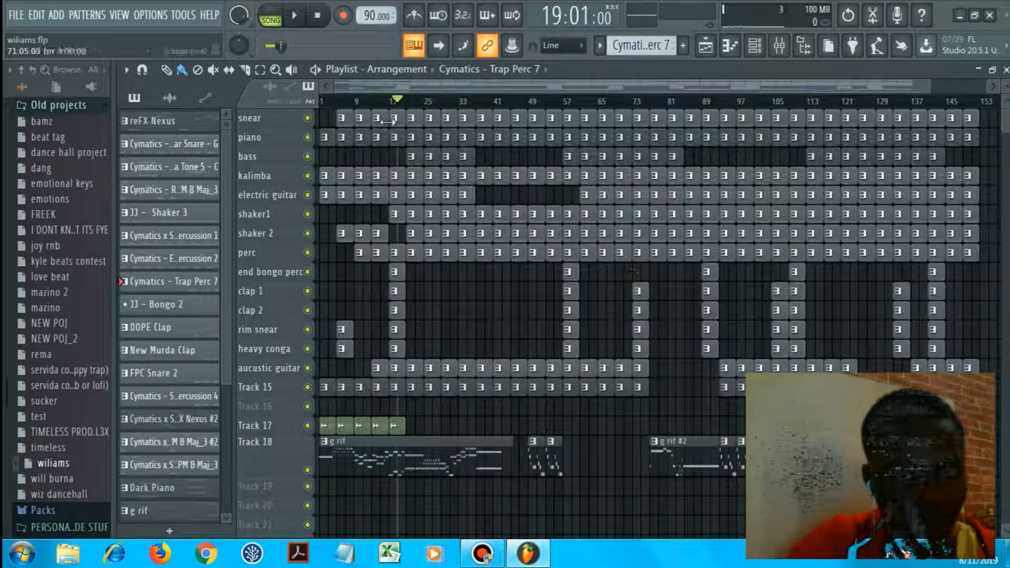
click(327, 101)
click(323, 101)
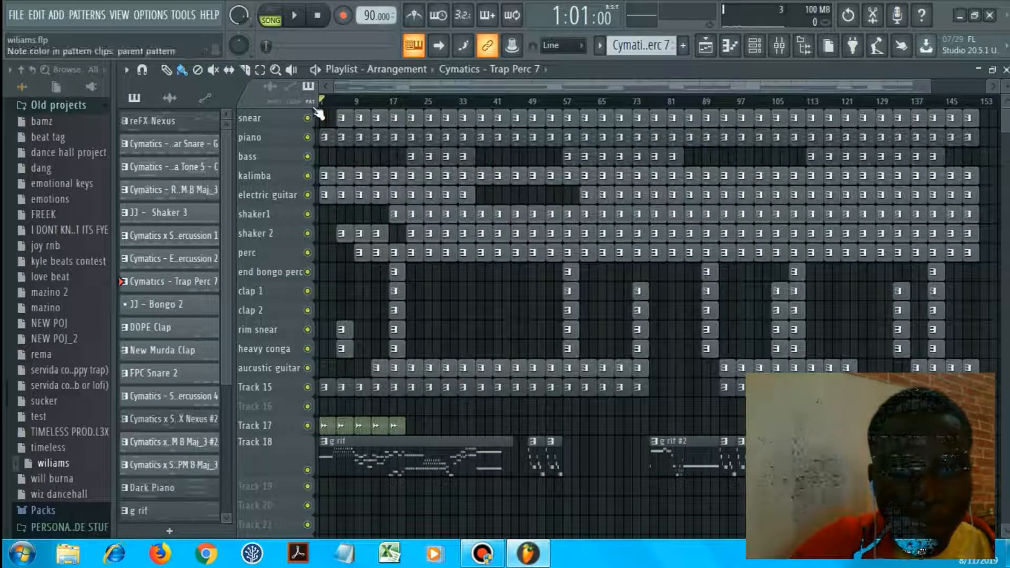
drag(355, 221, 332, 173)
ctrl+click(352, 153)
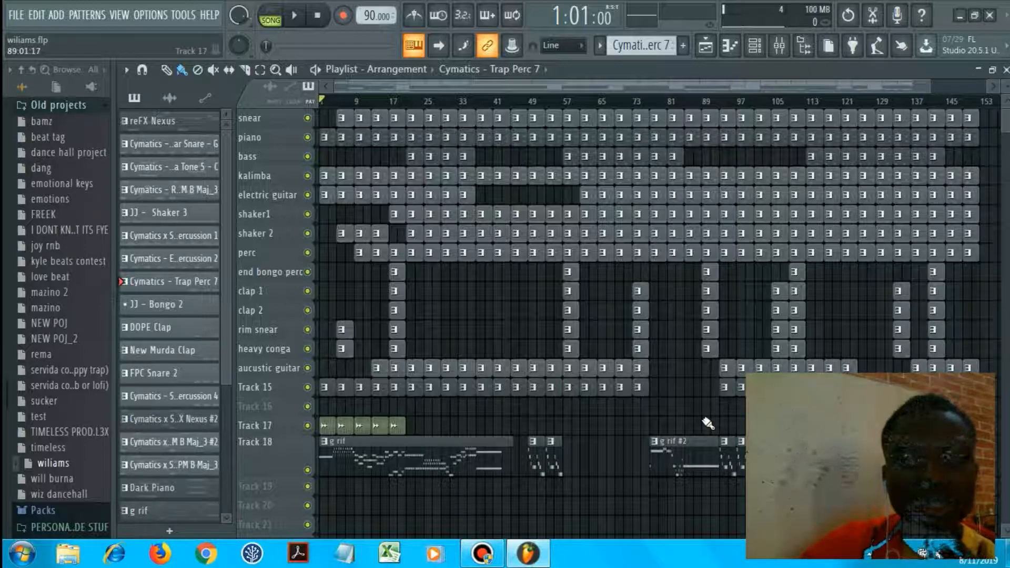
Open the mixer and inspect the Fruity parametric EQ 2 curve on the WRLD Kick 1 insert.
click(778, 46)
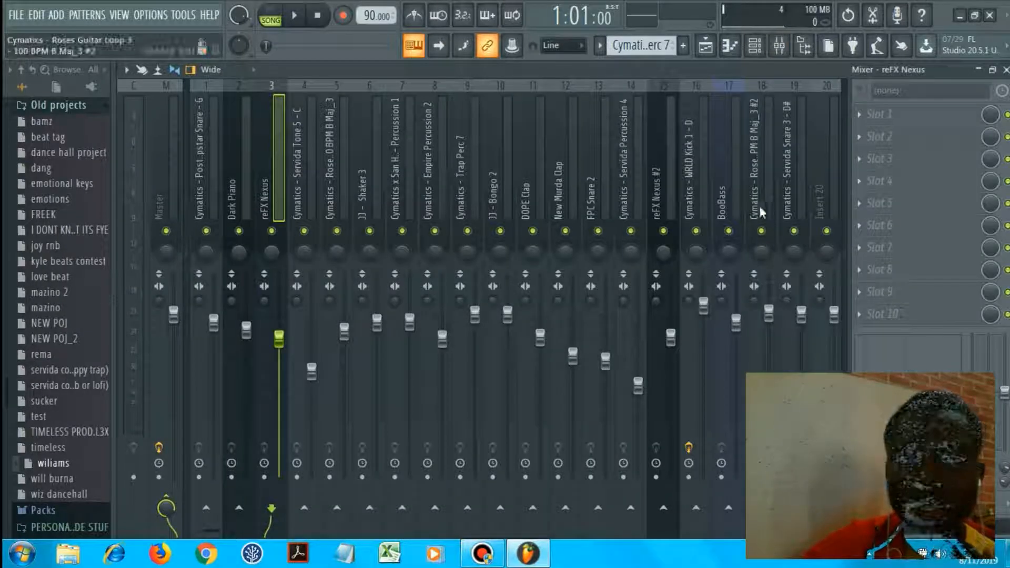
click(723, 190)
scroll(723, 189, up, 3)
scroll(723, 187, up, 1)
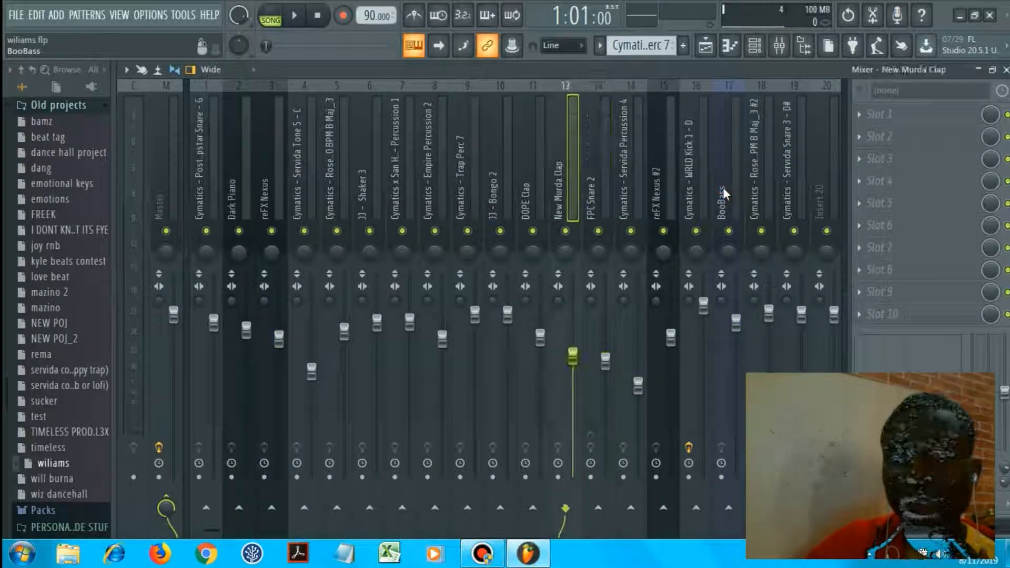
scroll(722, 187, down, 3)
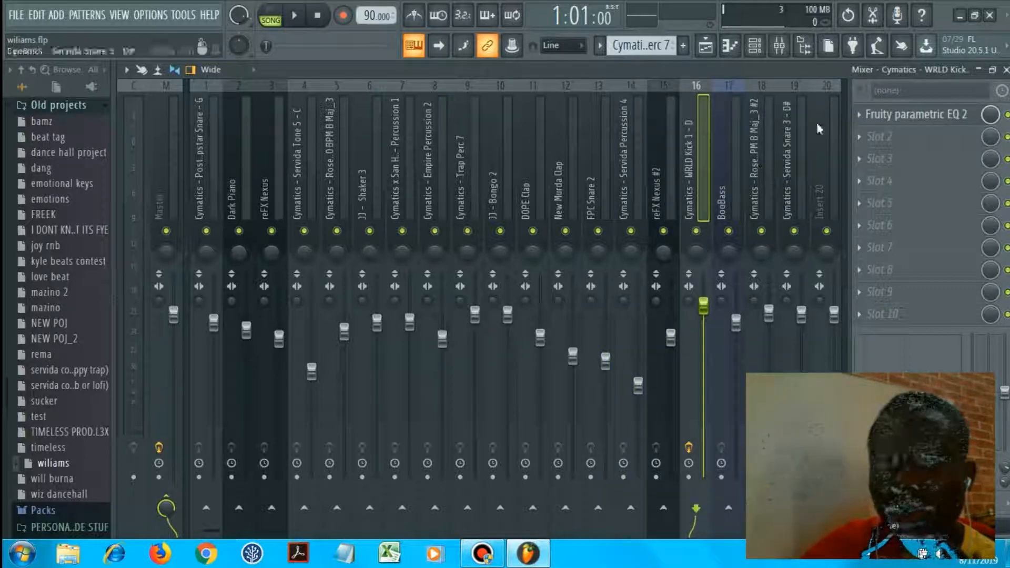
click(884, 116)
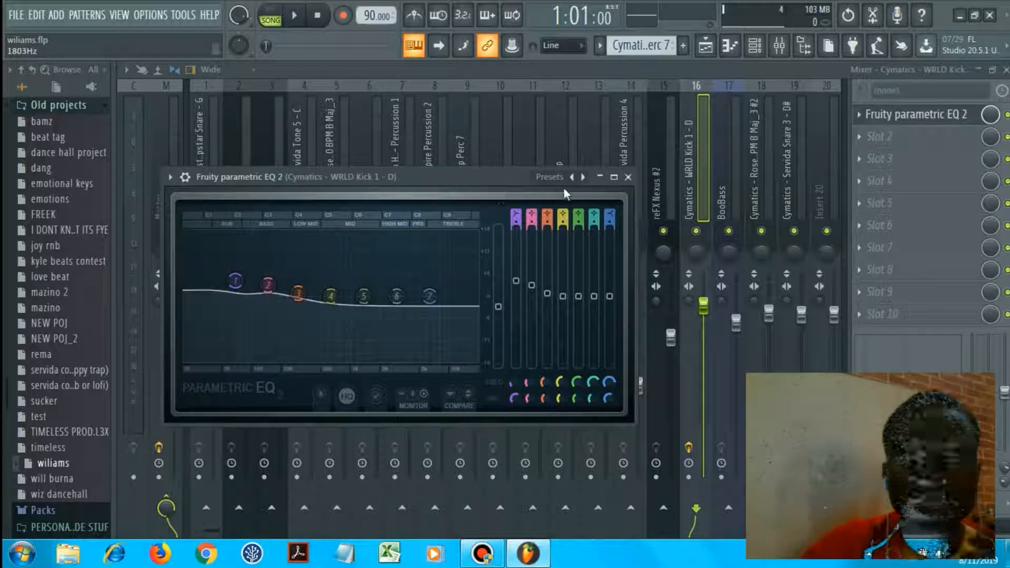
click(628, 177)
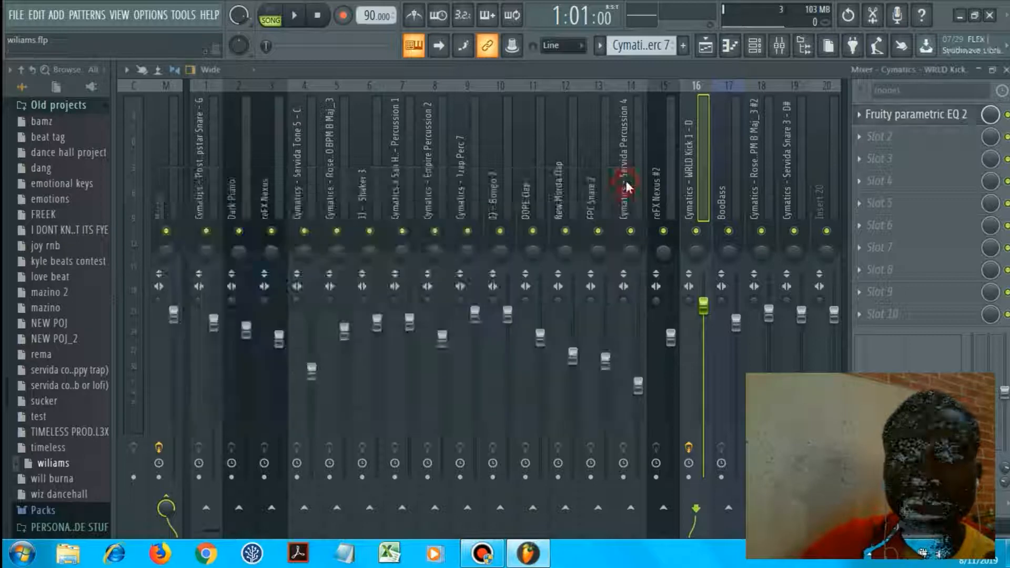
Examine the effect slots of the mixer inserts, going from the snare on insert 1 to New Murda Clap and back to reFX Nexus.
click(232, 195)
click(207, 191)
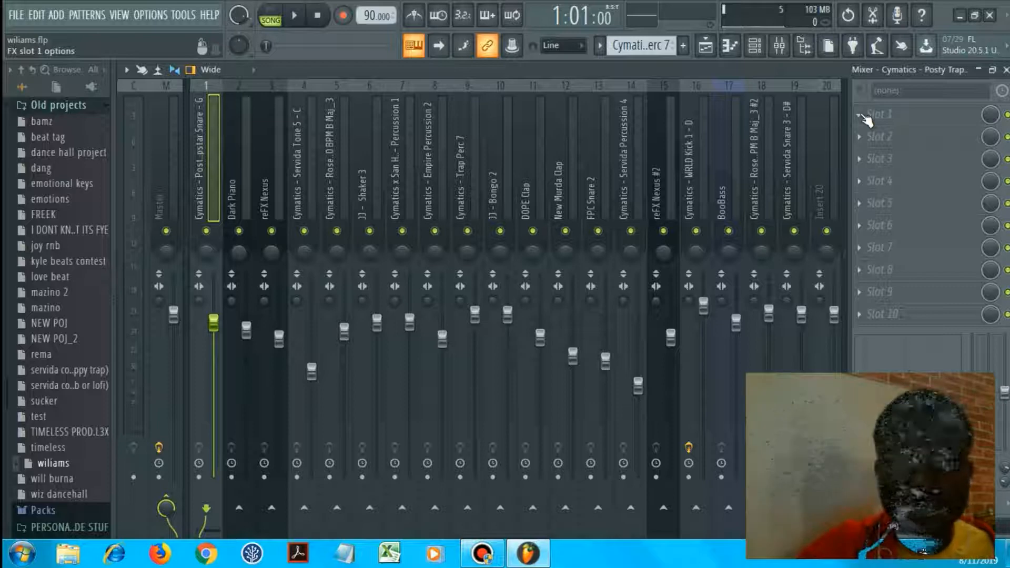
key(Right)
key(Right)
key(Right)
key(Right)
key(Right)
key(Right)
key(Right)
key(Right)
key(Right)
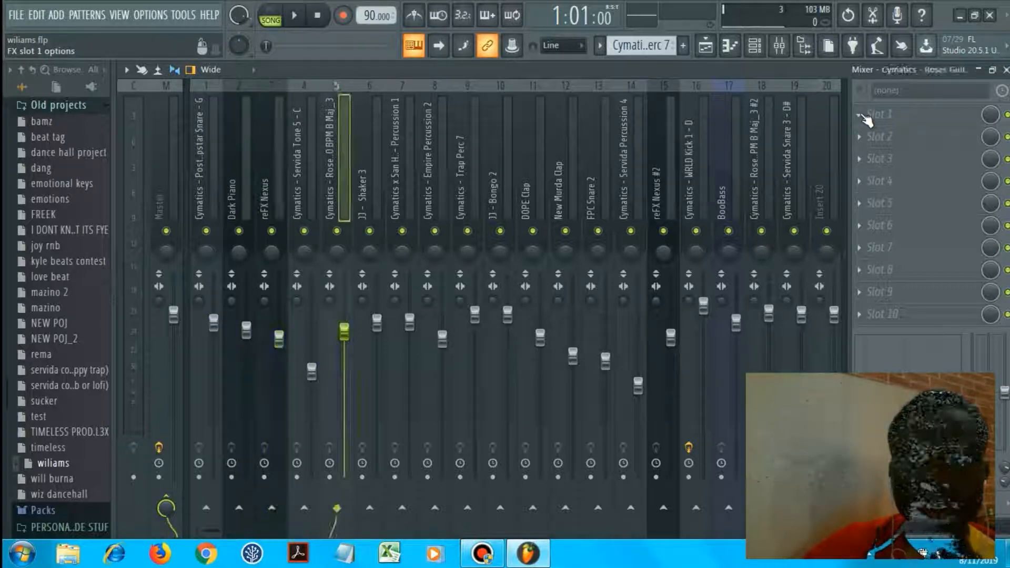
key(Right)
key(Right)
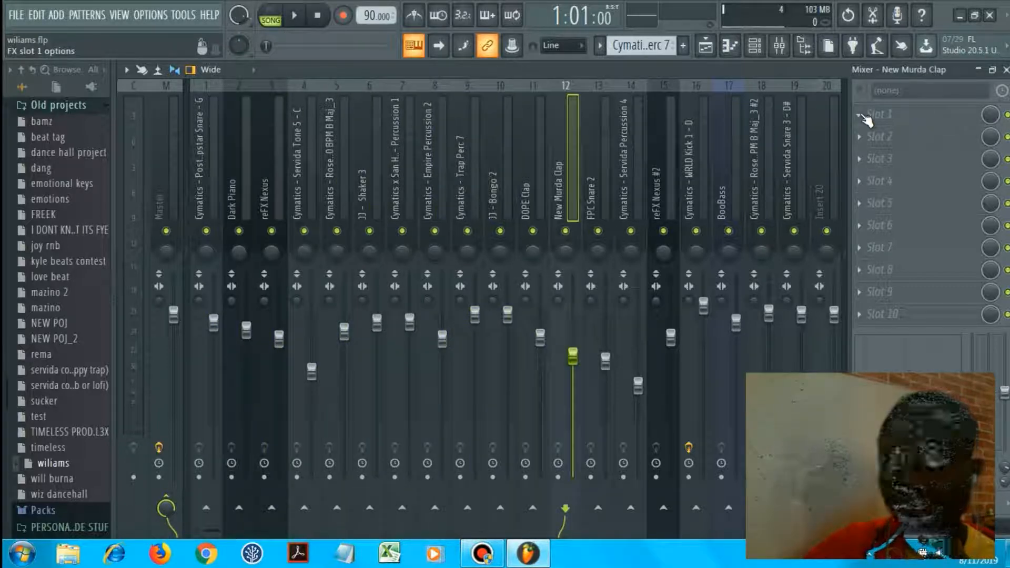
key(Left)
key(Left)
key(Left)
key(Left)
key(Left)
key(Left)
key(Left)
key(Left)
key(Left)
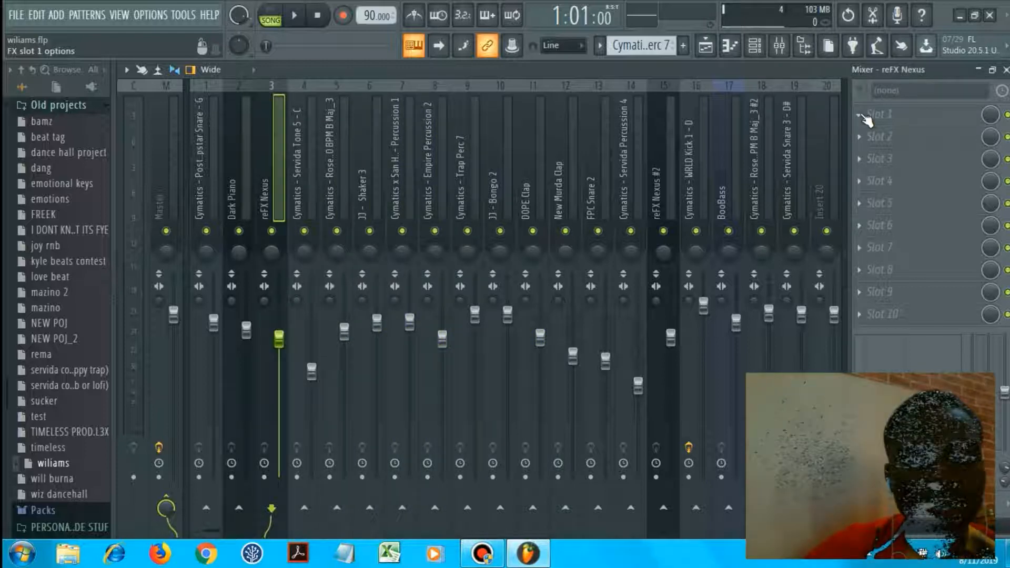
Examine the effect slots of the mixer inserts from the snare on insert 1 to the San Holo percussion on insert 7.
key(Left)
key(Left)
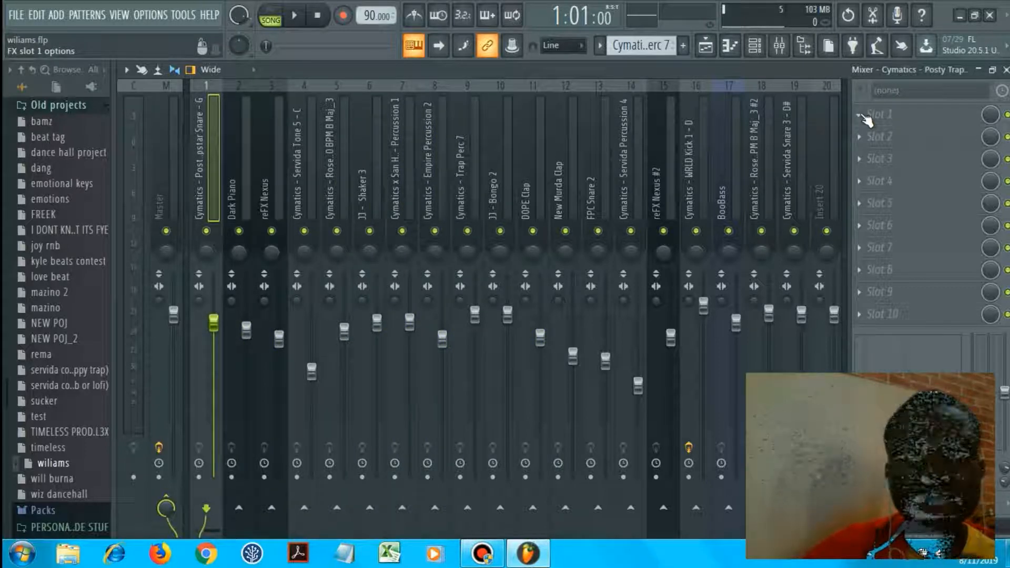
key(Right)
key(Right)
key(Right)
key(Right)
key(Right)
key(Right)
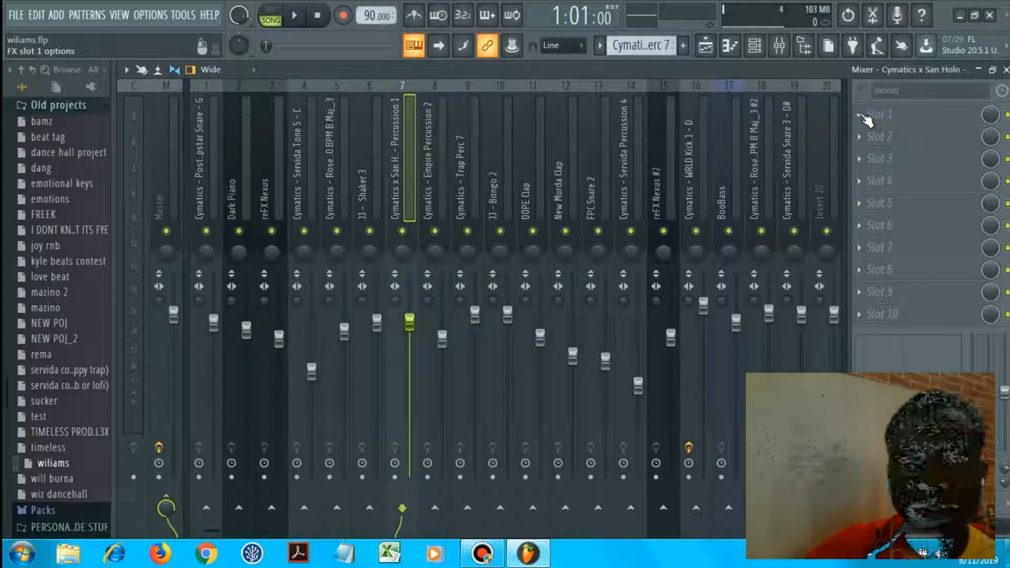
key(Left)
key(Left)
key(Left)
key(Left)
key(Left)
key(Left)
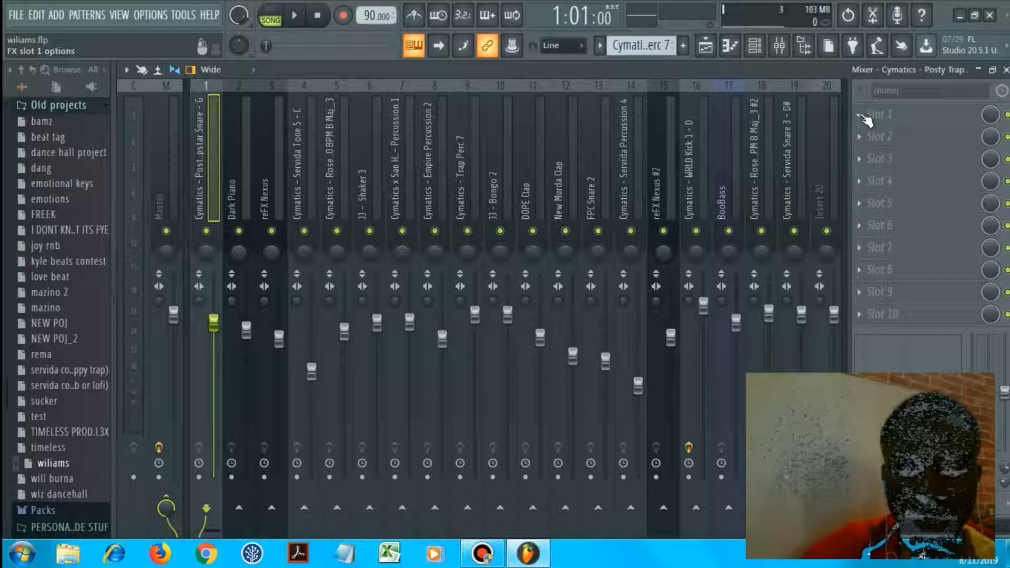
Select the Servida Tone 5 insert and play the song briefly from bar 1 to watch the mixer levels.
click(862, 115)
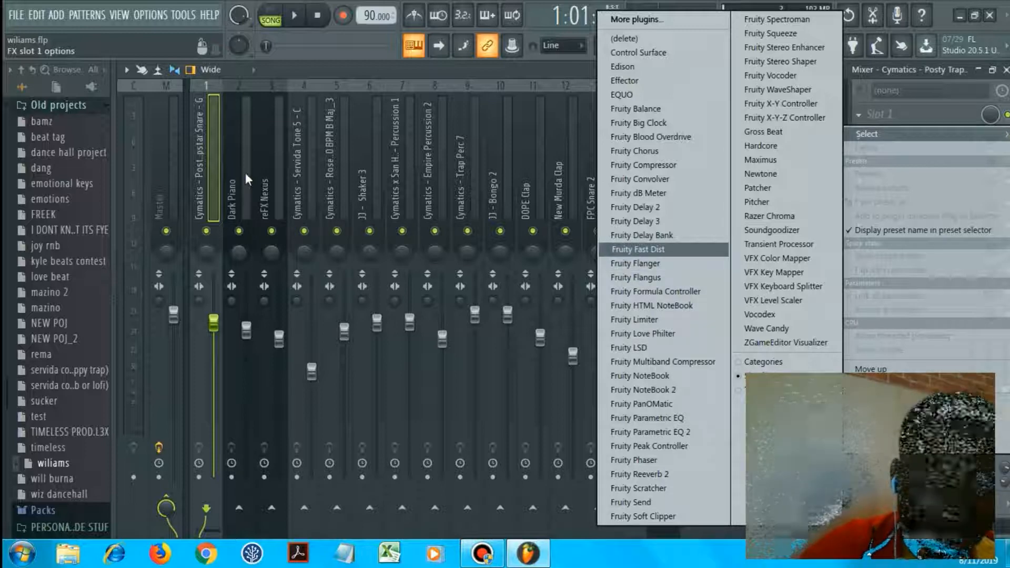
click(299, 182)
click(300, 182)
key(space)
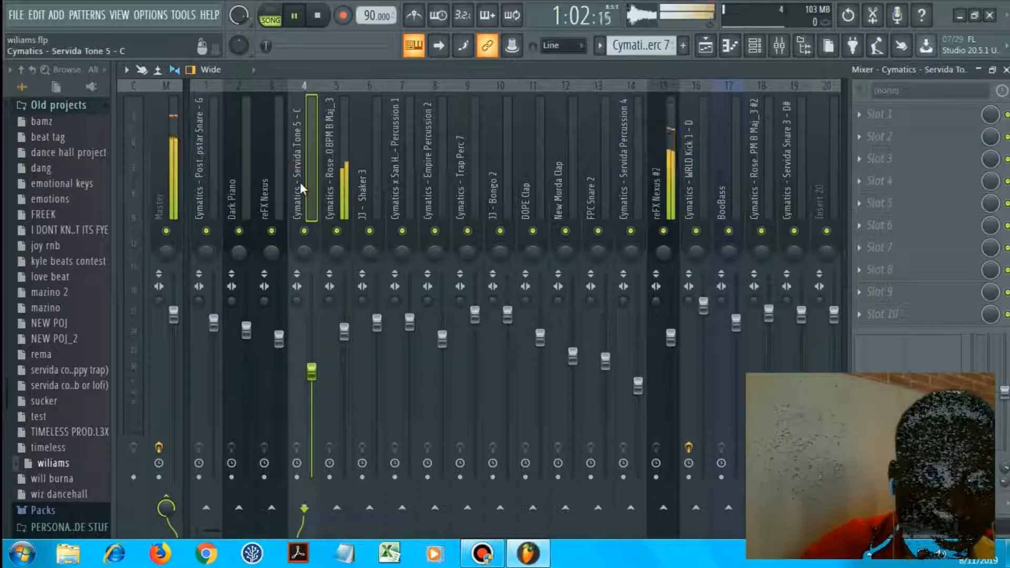
key(space)
Add Fruity Parametric EQ 2 to the first slot of the Roses Guitar insert 5 and load its 20Hz + 18kHz cut preset.
click(338, 181)
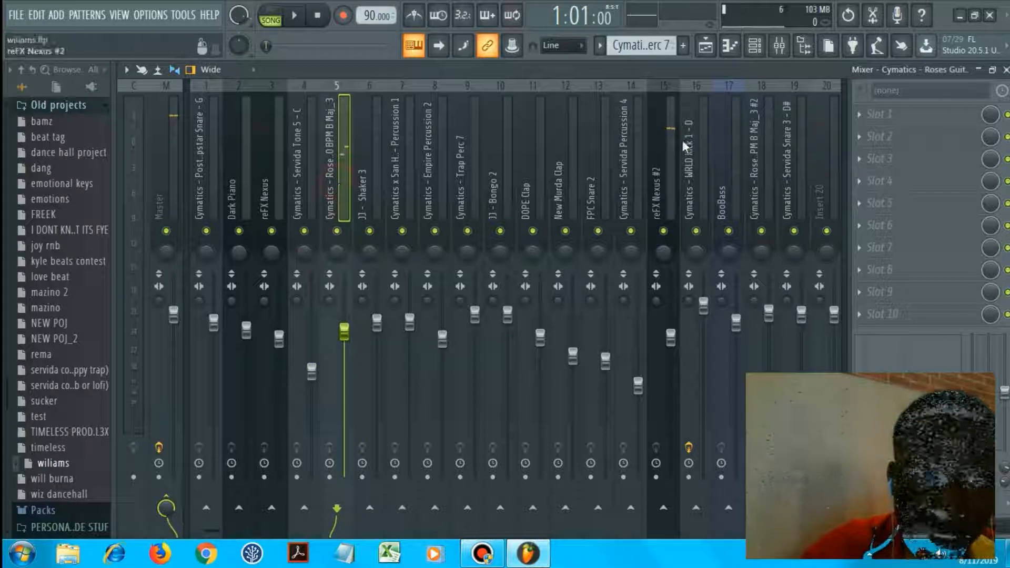
click(867, 115)
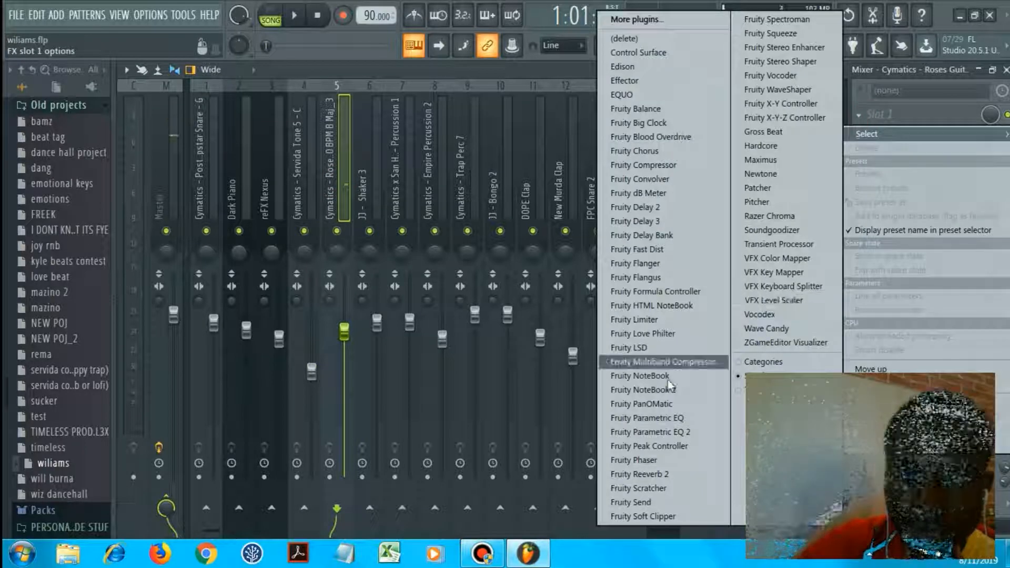
click(678, 428)
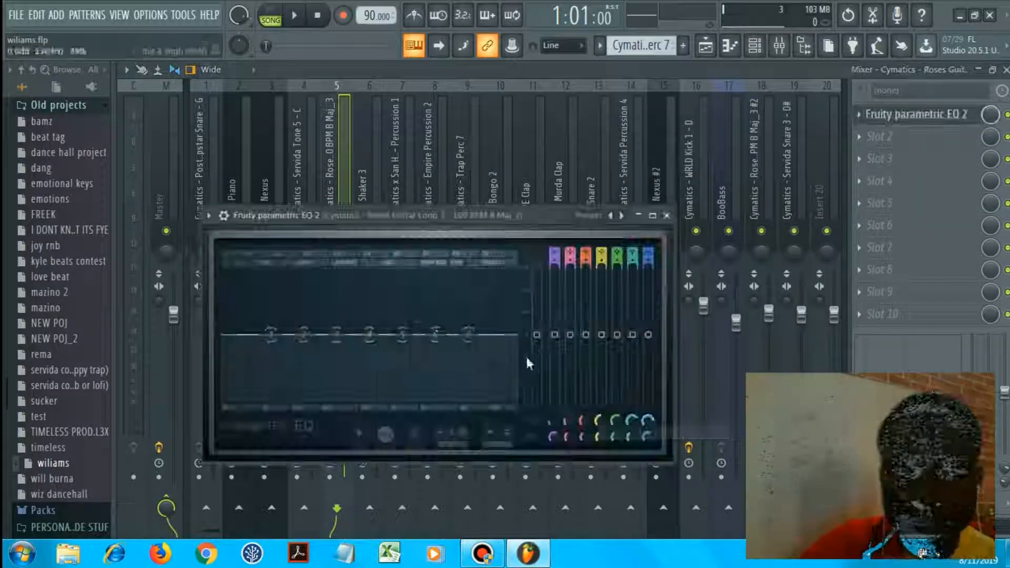
click(622, 215)
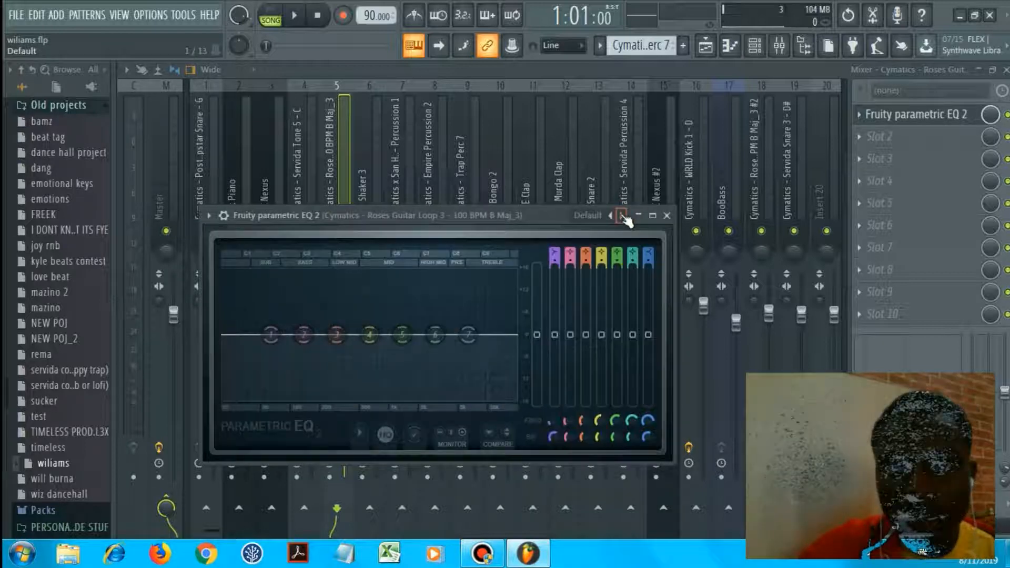
click(622, 216)
right_click(623, 216)
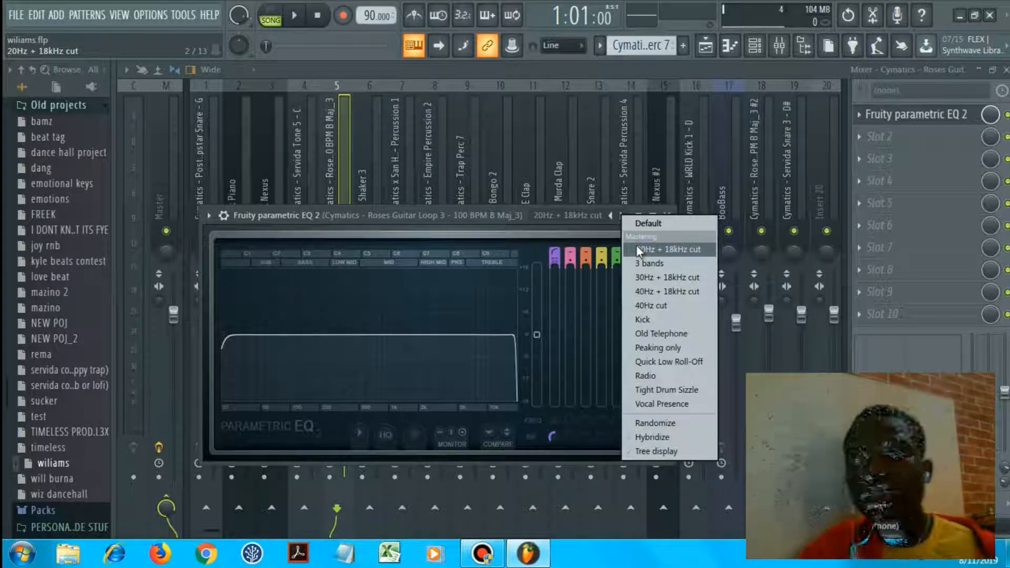
click(566, 226)
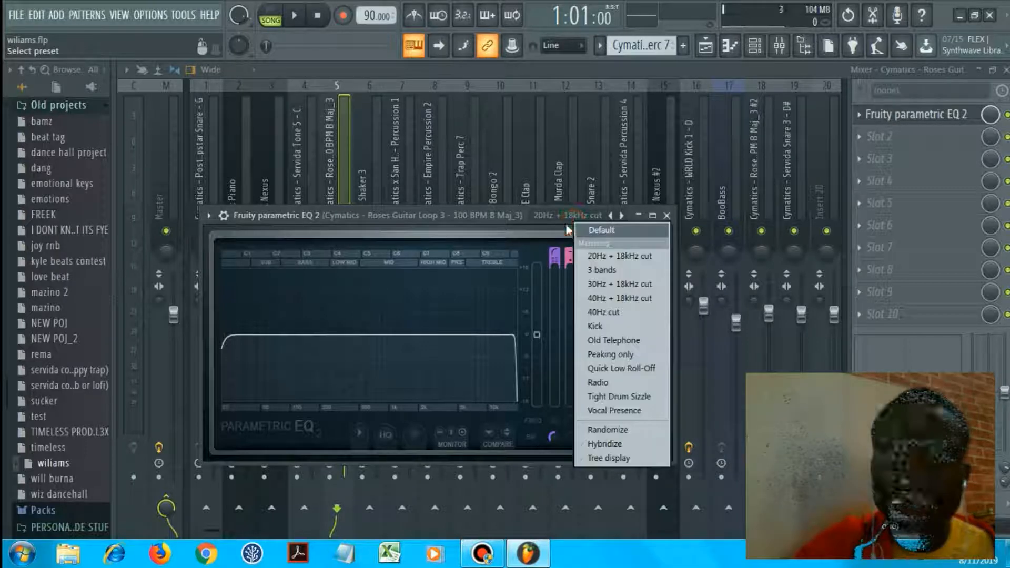
click(499, 268)
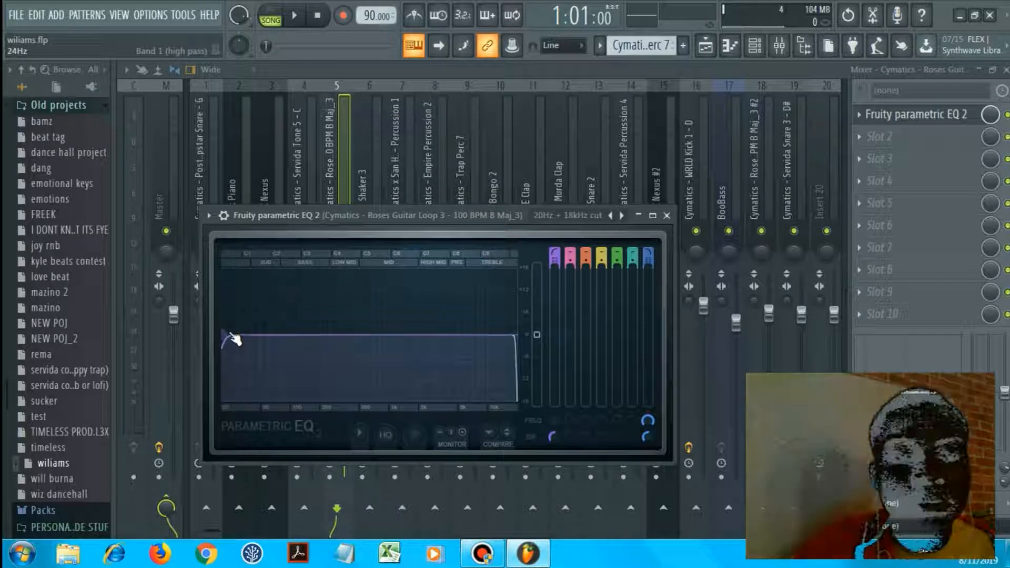
With the song playing, move the guitar EQ's high-pass cut to about 75 Hz and its low-pass cut to about 11.9 kHz.
drag(234, 339, 226, 336)
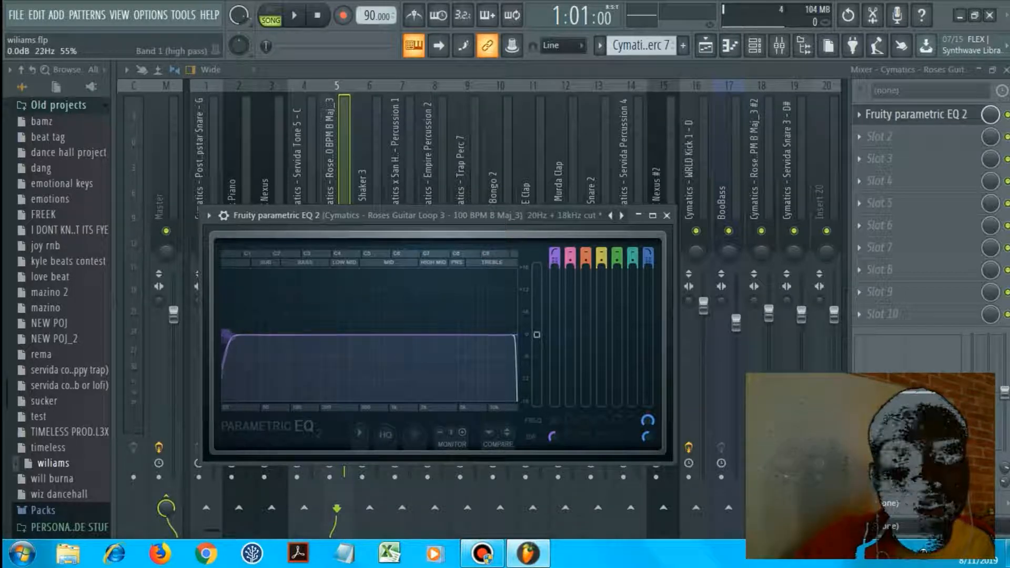
drag(229, 334, 253, 334)
mouse_move(515, 334)
mouse_down()
mouse_move(476, 336)
mouse_move(510, 341)
mouse_up()
key(space)
drag(252, 334, 279, 335)
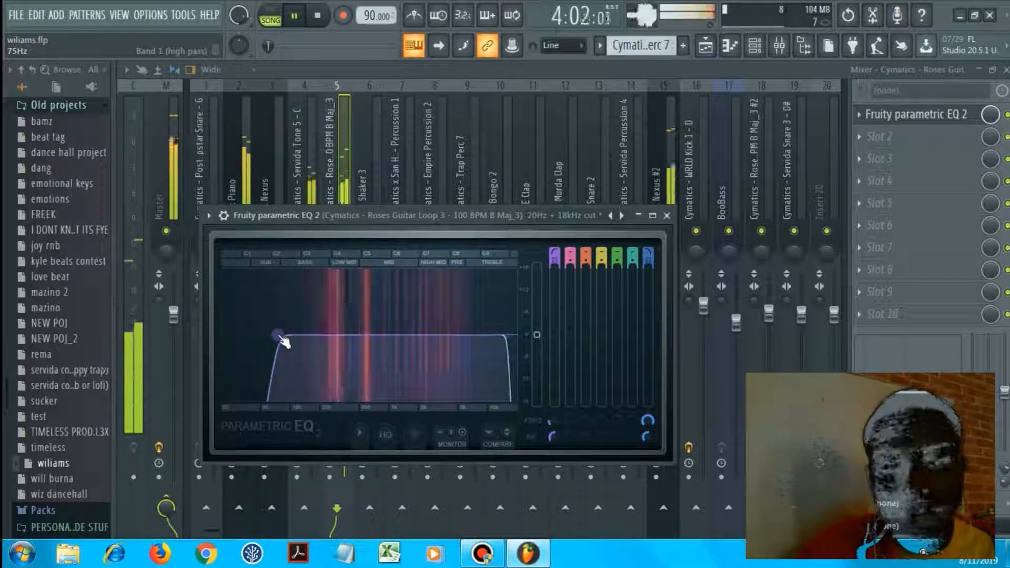
drag(506, 330, 485, 342)
key(space)
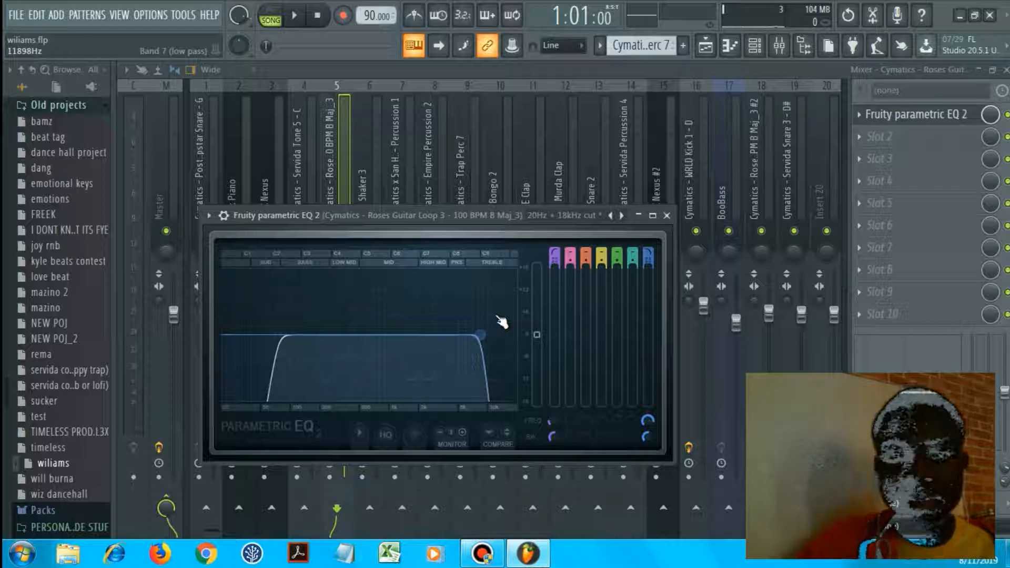
Close the EQ and delete it from the first effect slot of the Roses Guitar insert.
click(667, 215)
click(858, 114)
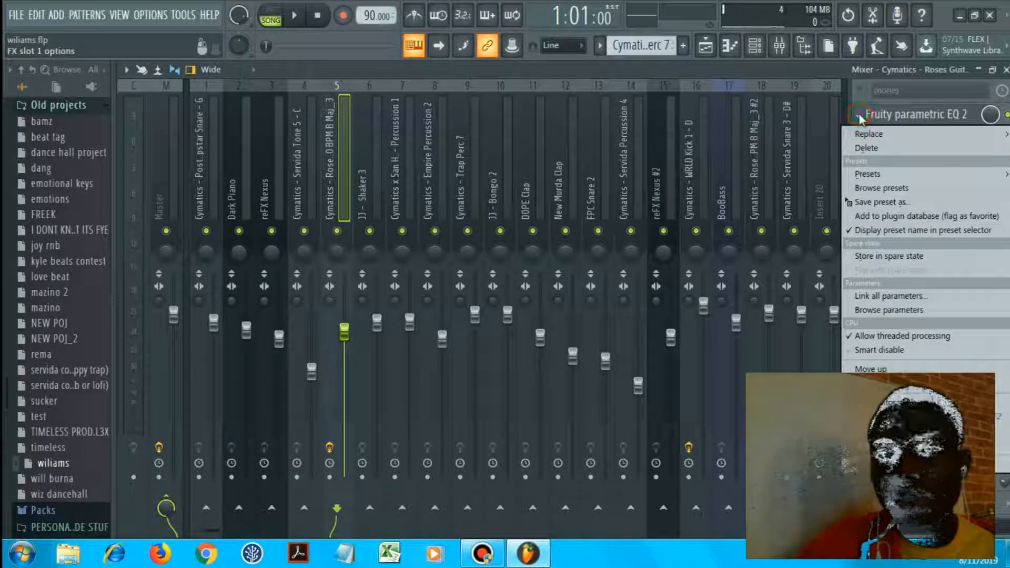
click(860, 150)
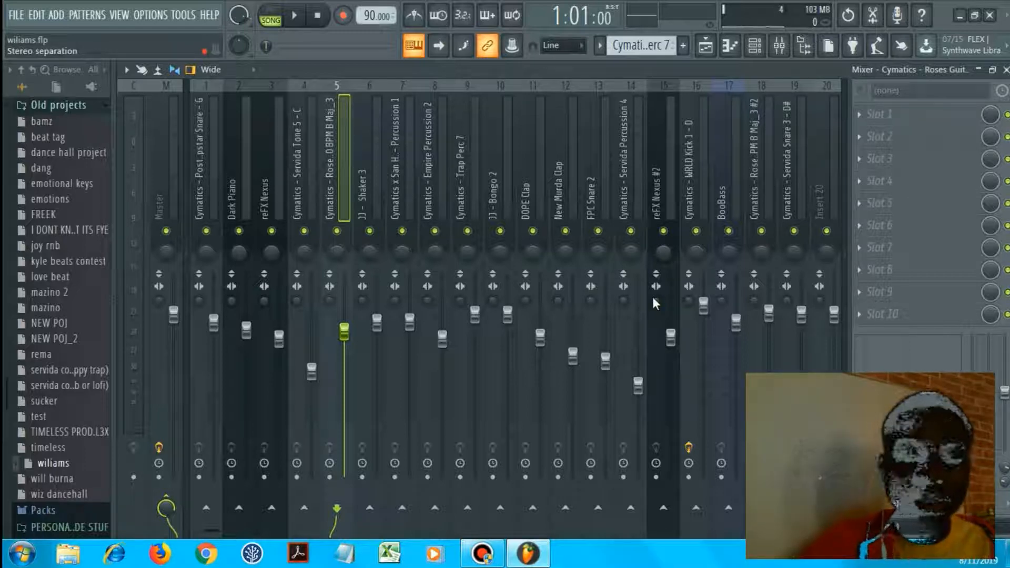
Return to the playlist, look at it close up, fit the whole arrangement in view again and play the song from bar 1.
key(F5)
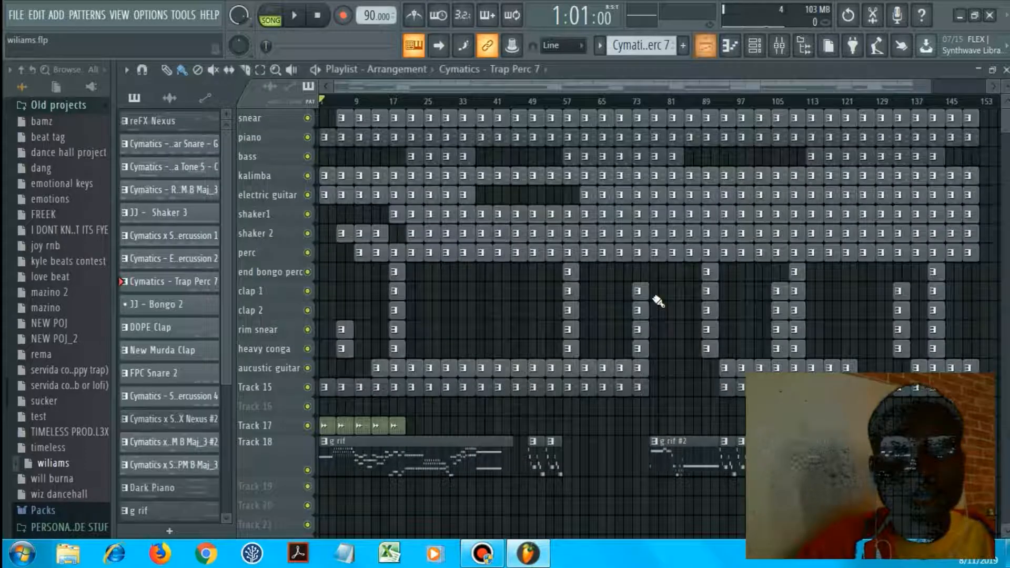
key(shift+1)
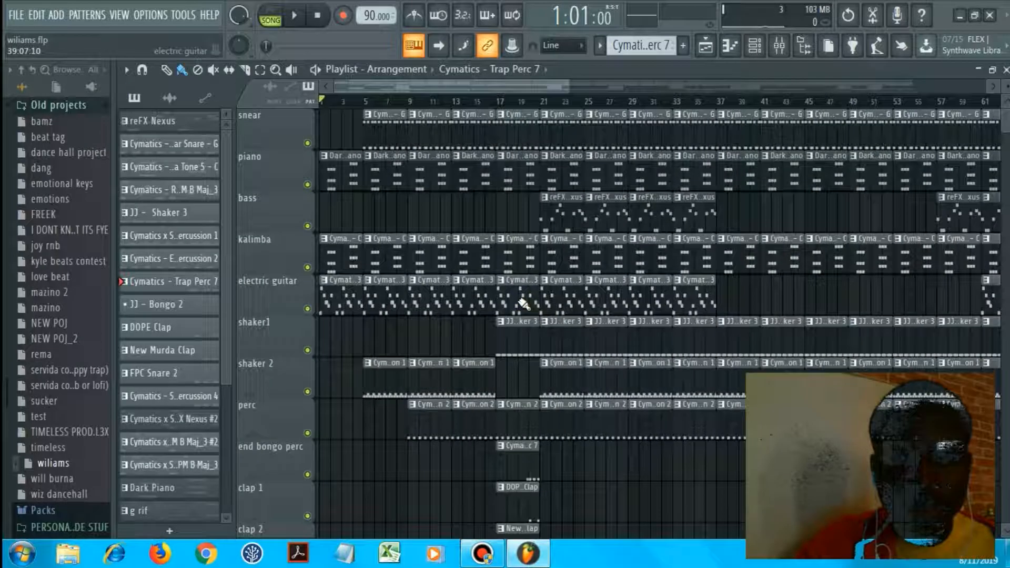
key(shift+2)
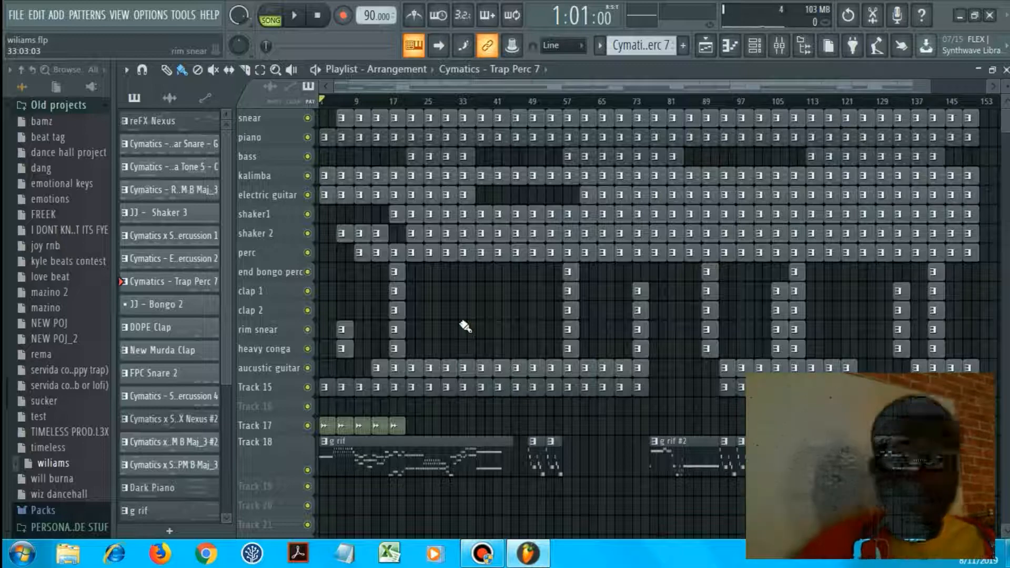
key(space)
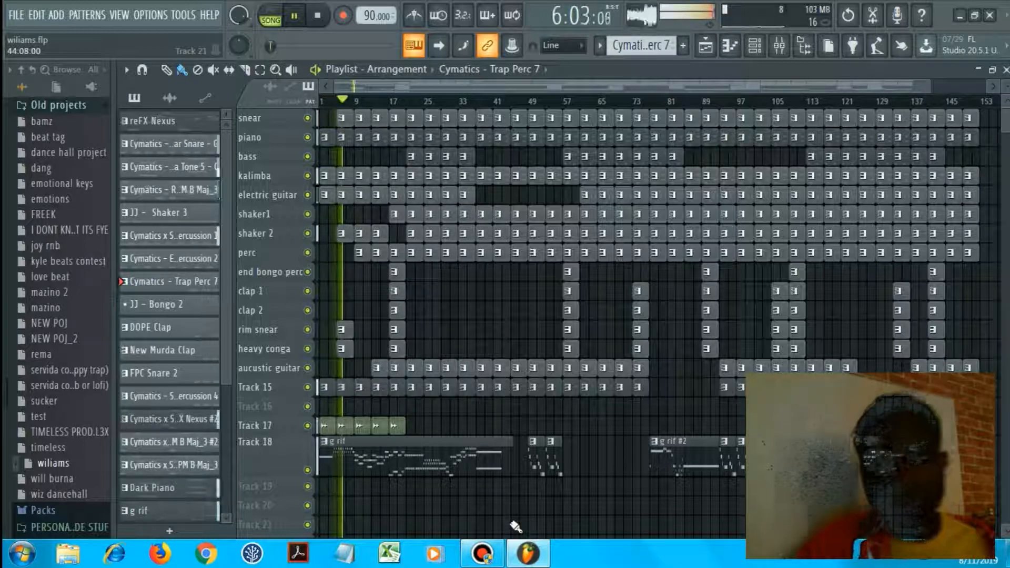
Exit full-screen playback of the Bandicam recording and minimize the media player and the Bandicam folder window.
double_click(968, 448)
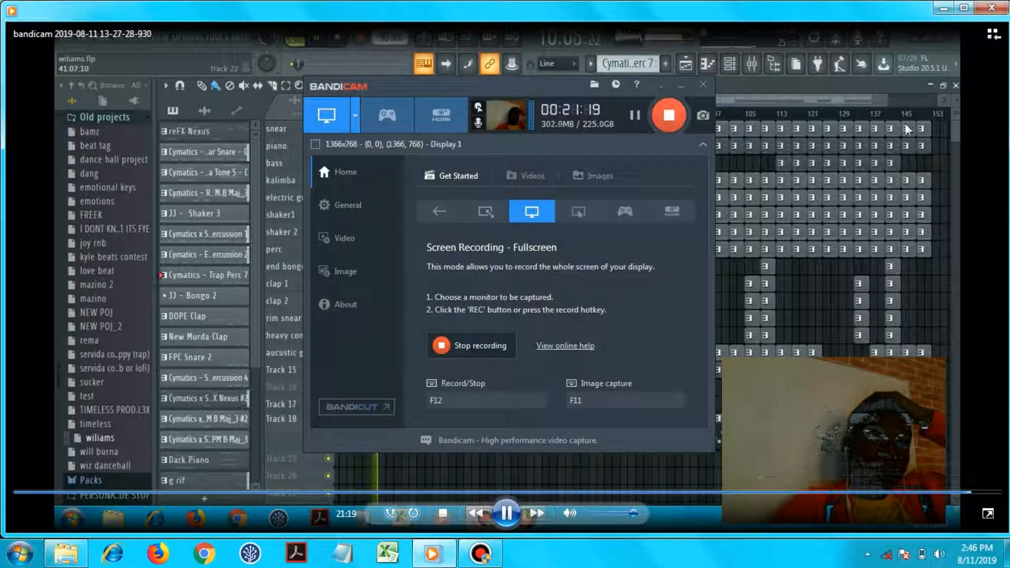
click(941, 9)
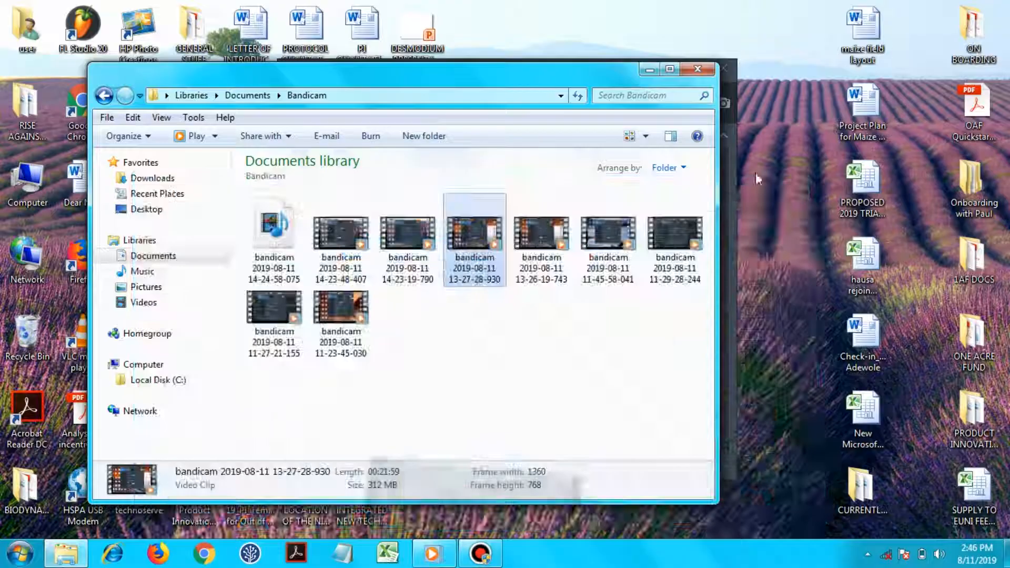
click(653, 69)
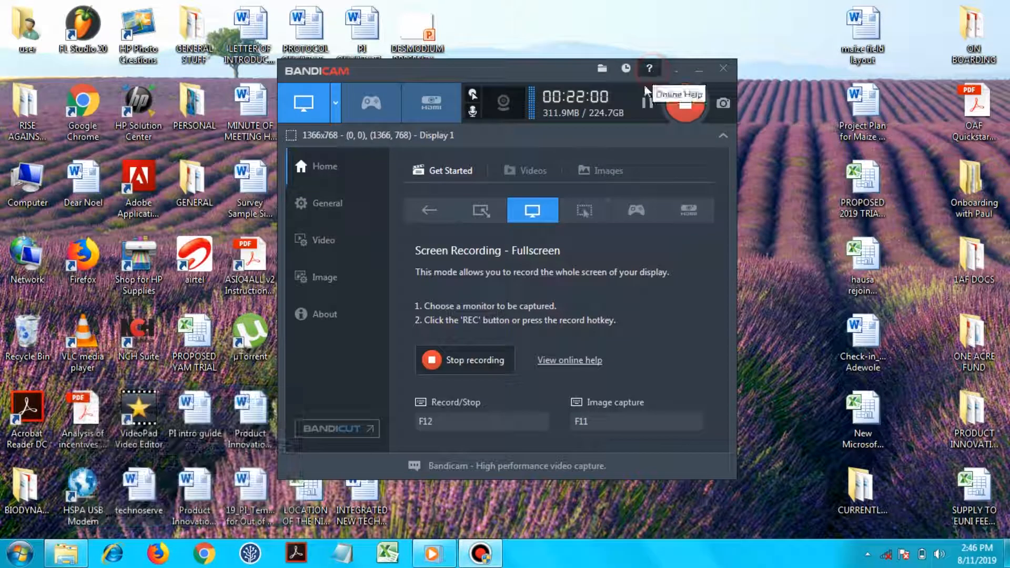